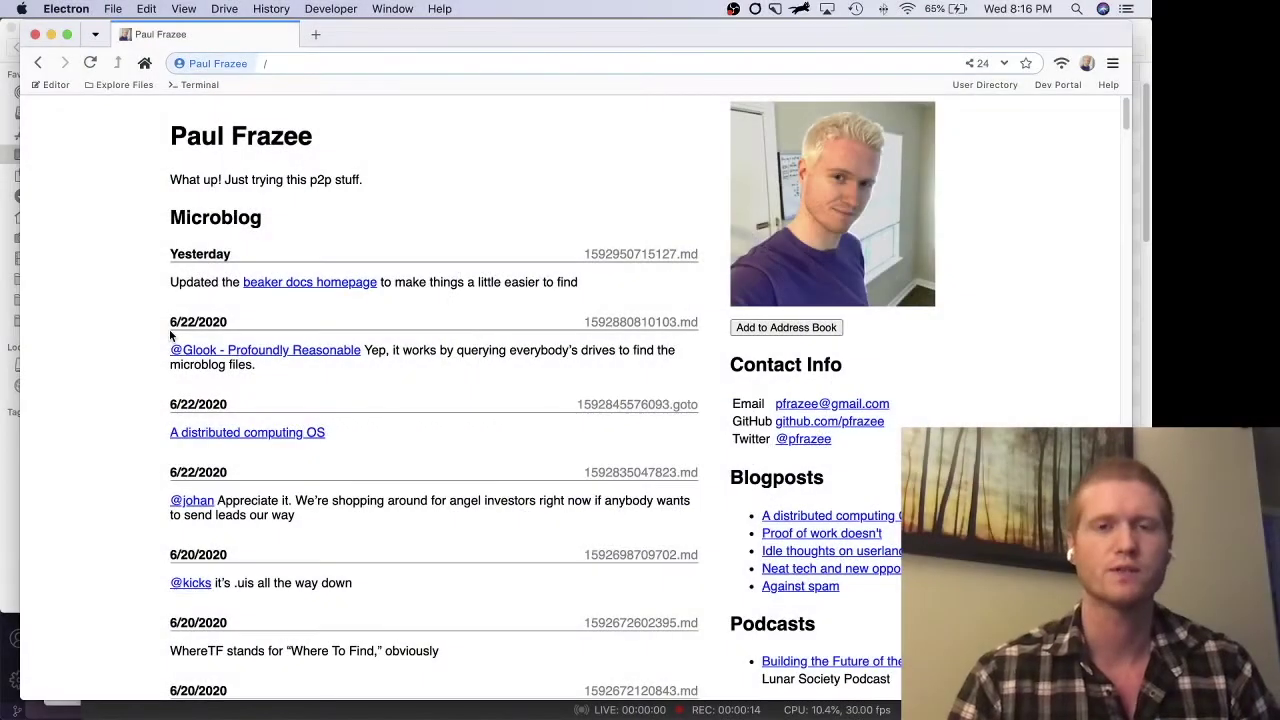
Step: Show the profile site's files and page source beside the page, select the blog folder, and close both views again
left_click(128, 85)
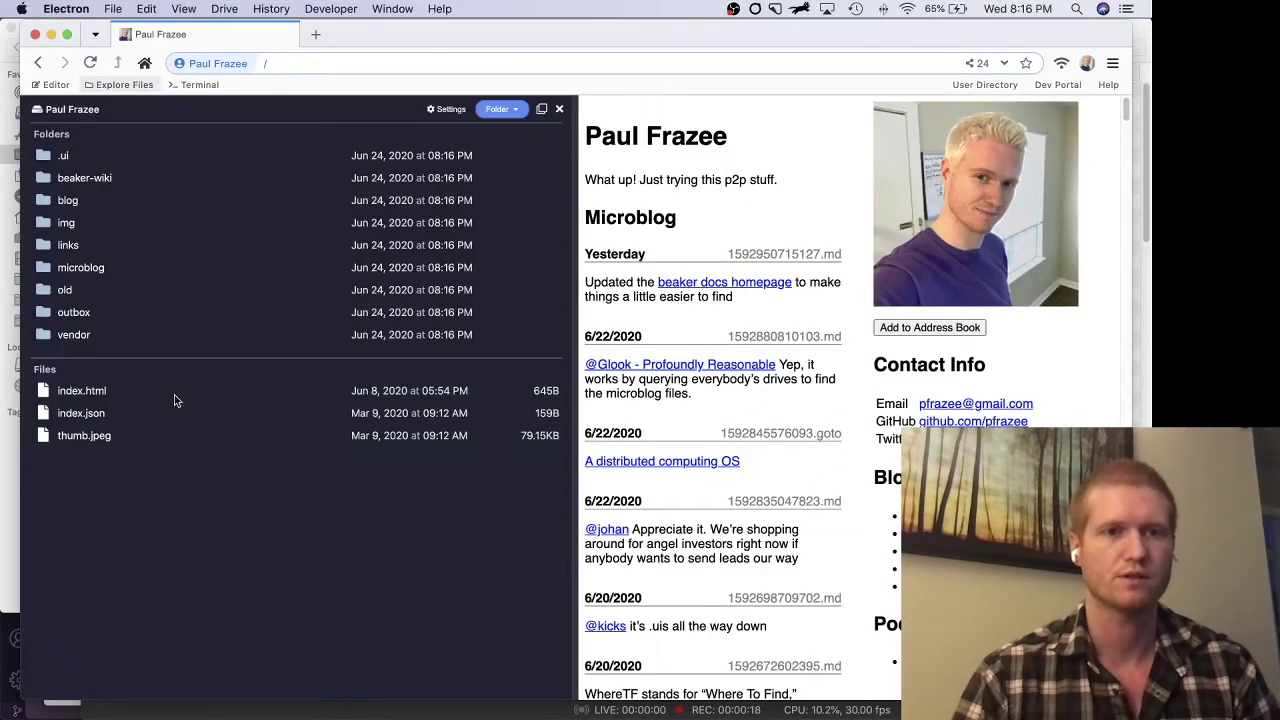
left_click(56, 85)
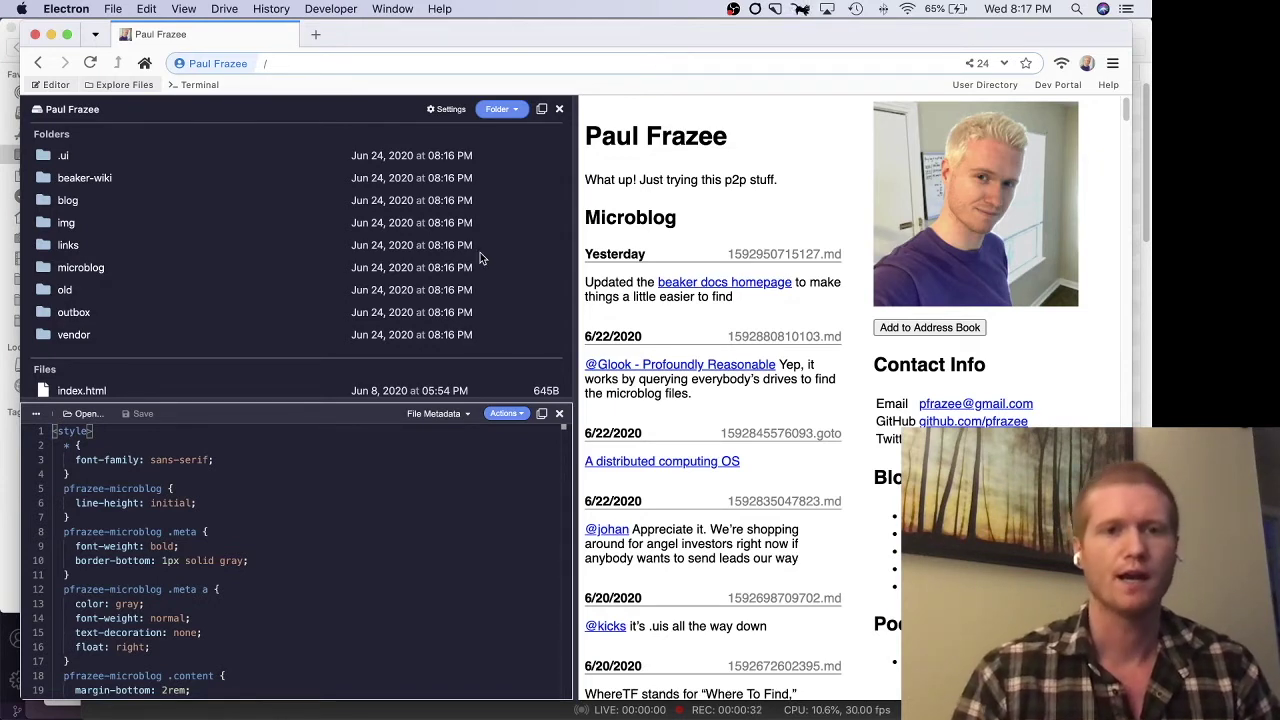
left_click(271, 204)
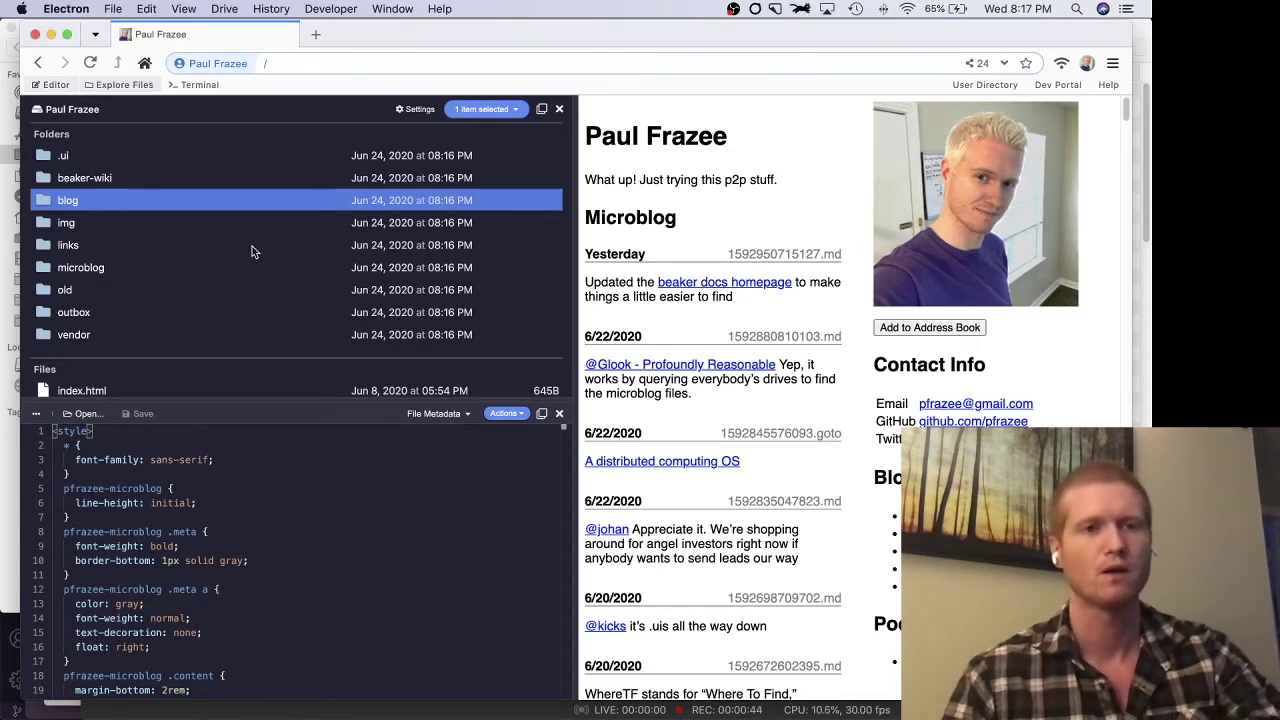
left_click(112, 87)
left_click(52, 87)
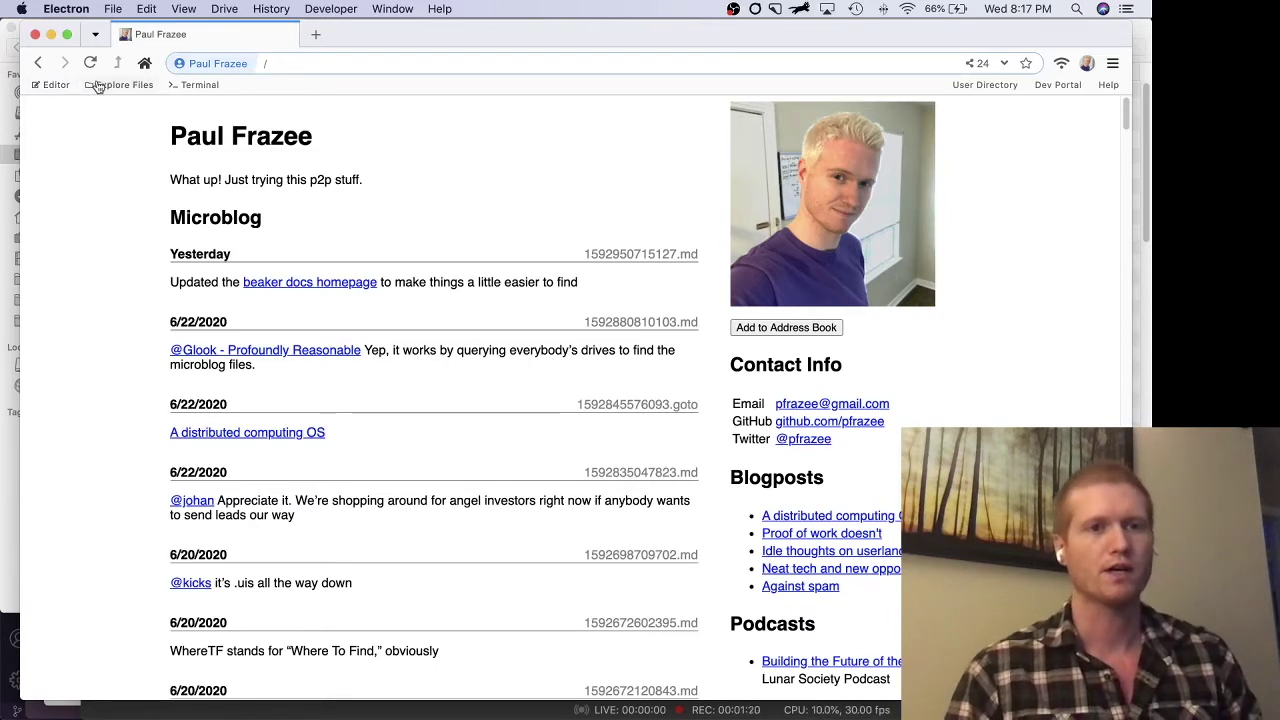
Step: Open the Beaker Editor drive from the My Drives list in a new tab
left_click(318, 36)
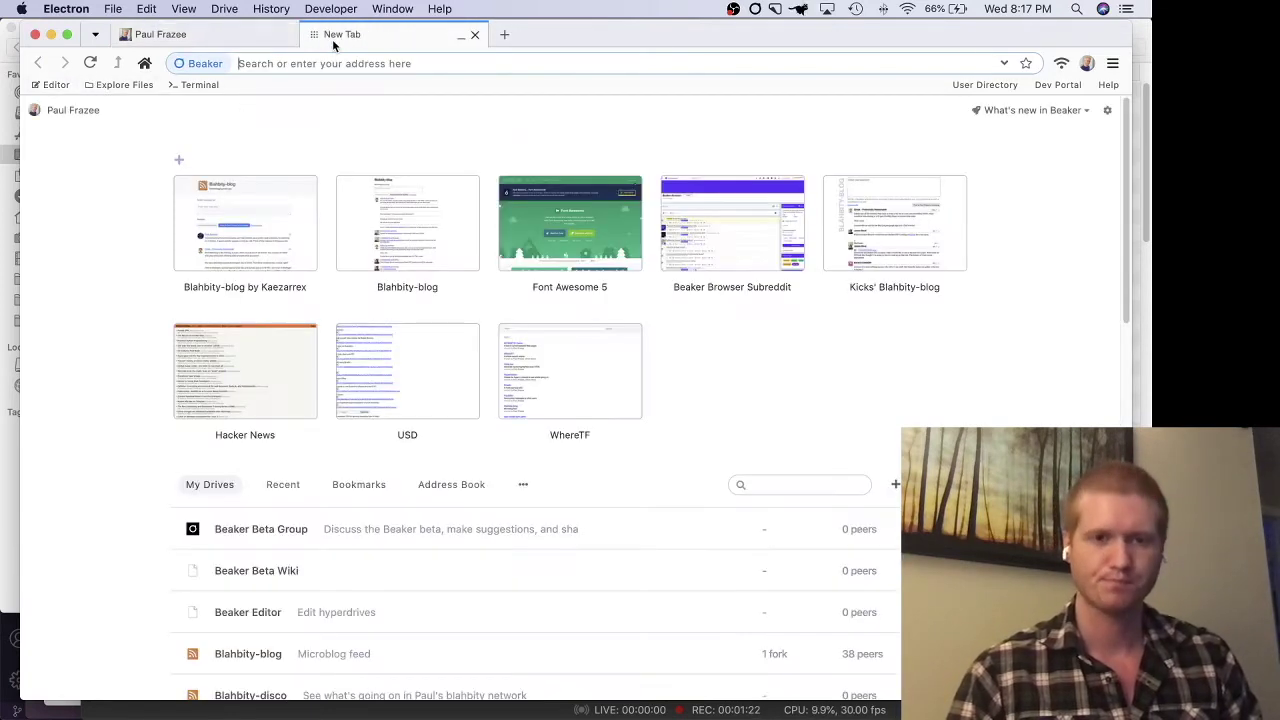
scroll(501, 425, "down", 5)
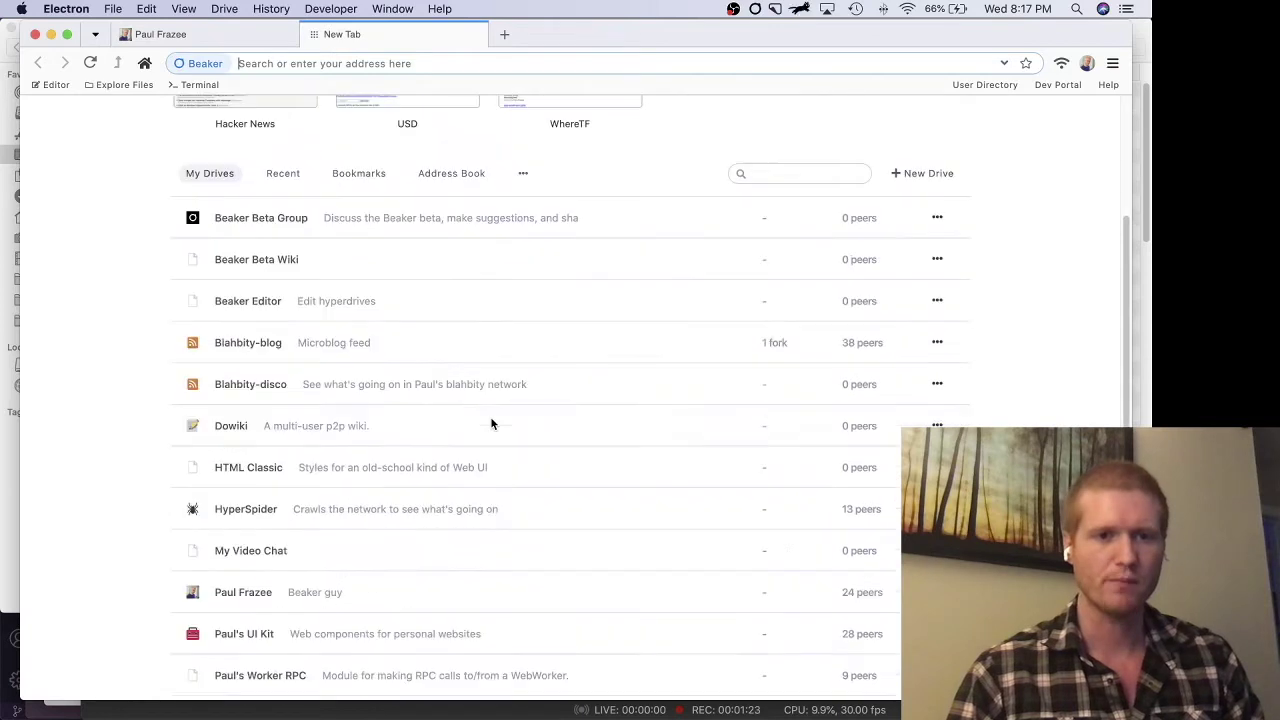
left_click(366, 295)
Step: Inspect the Beaker Editor page's network requests while reloading it, and close the developer tools
right_click(294, 325)
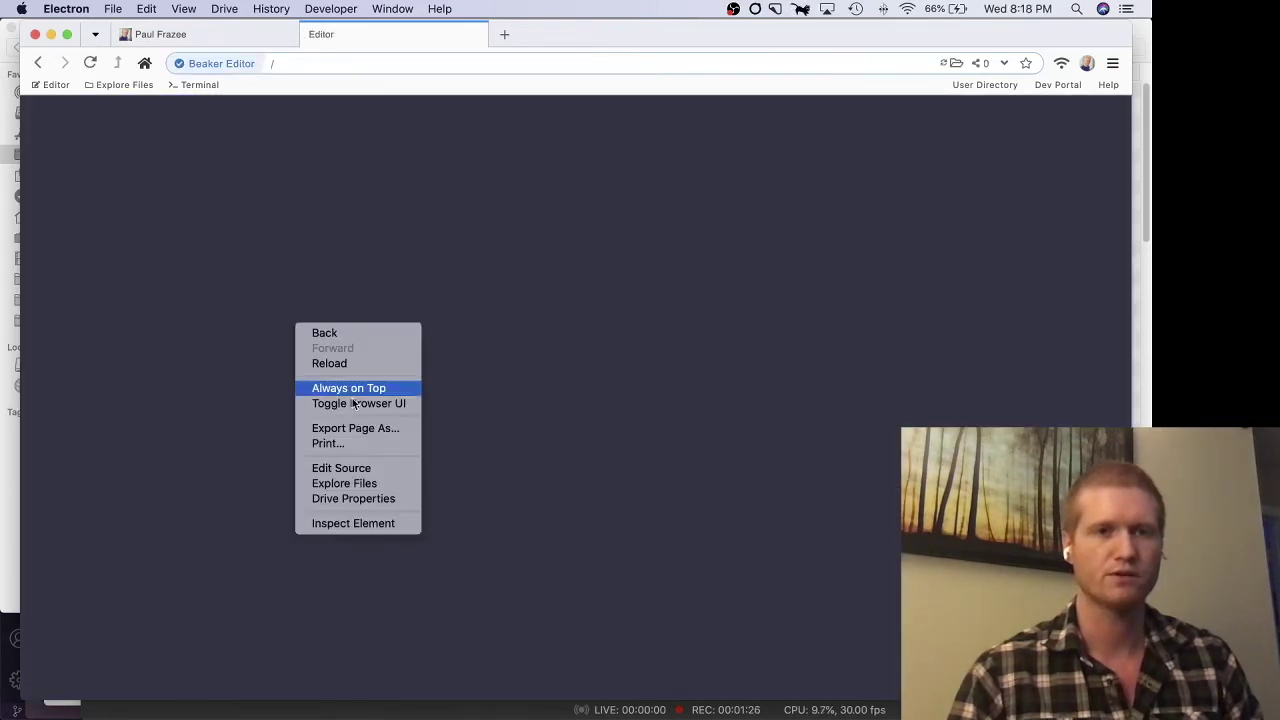
left_click(366, 524)
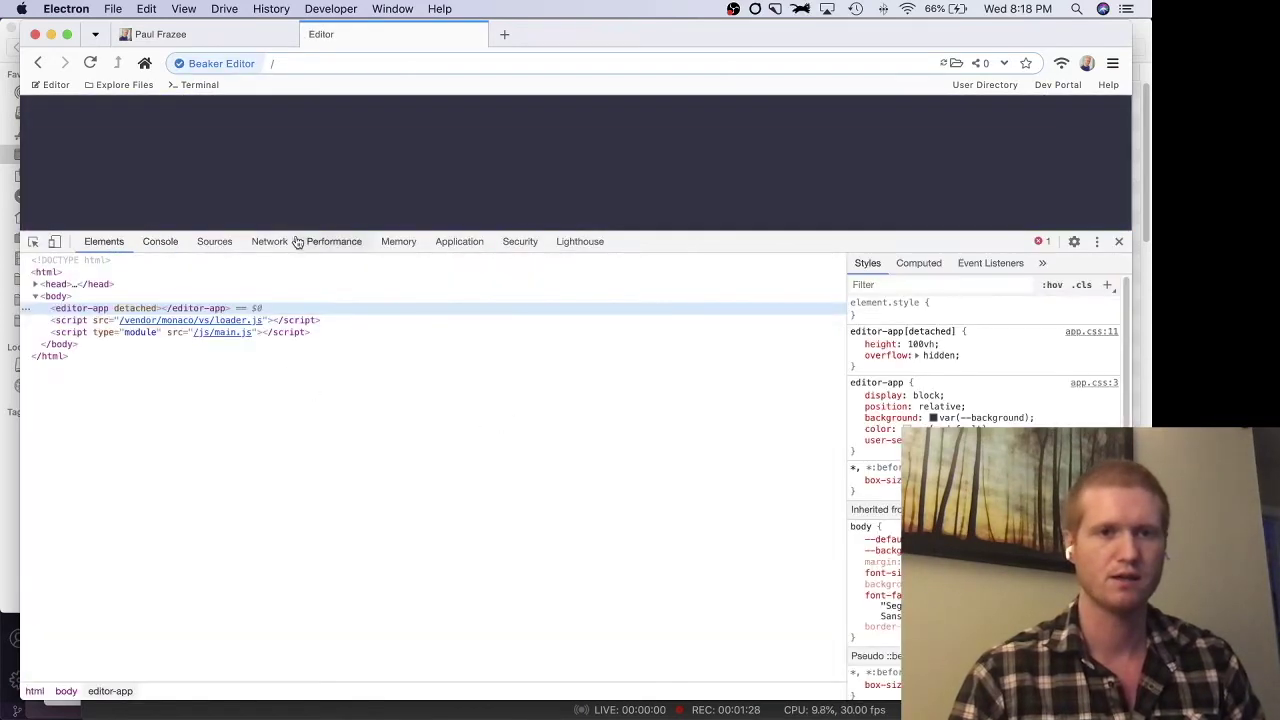
left_click(269, 241)
key("super+r")
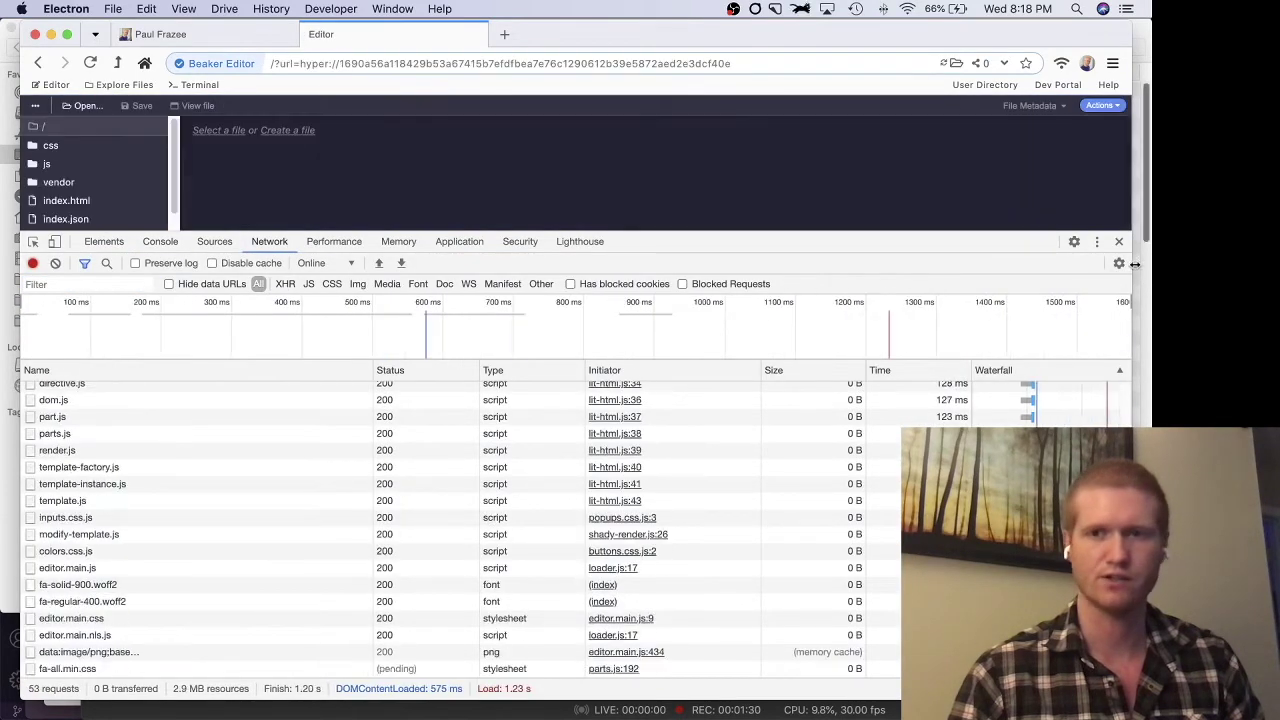
left_click(1119, 241)
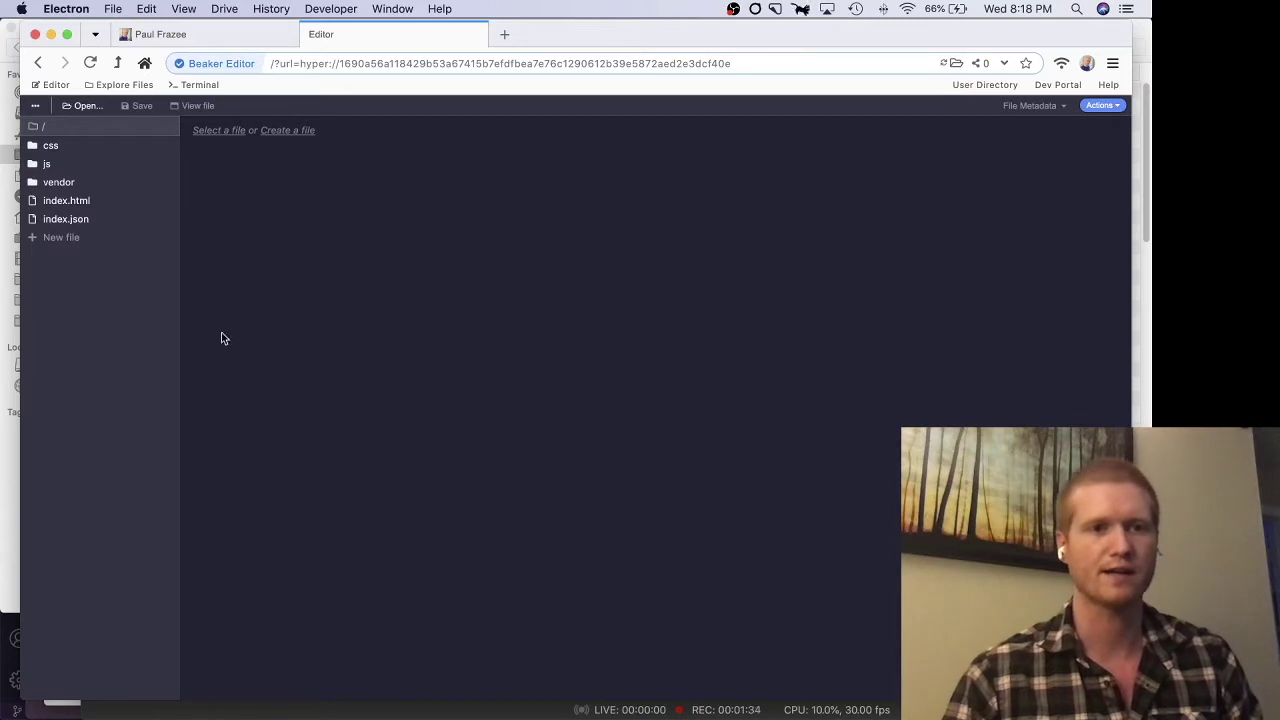
Step: View the Beaker Editor drive's index.html and index.json, and replace the editor tab with a new tab
left_click(114, 203)
left_click(118, 220)
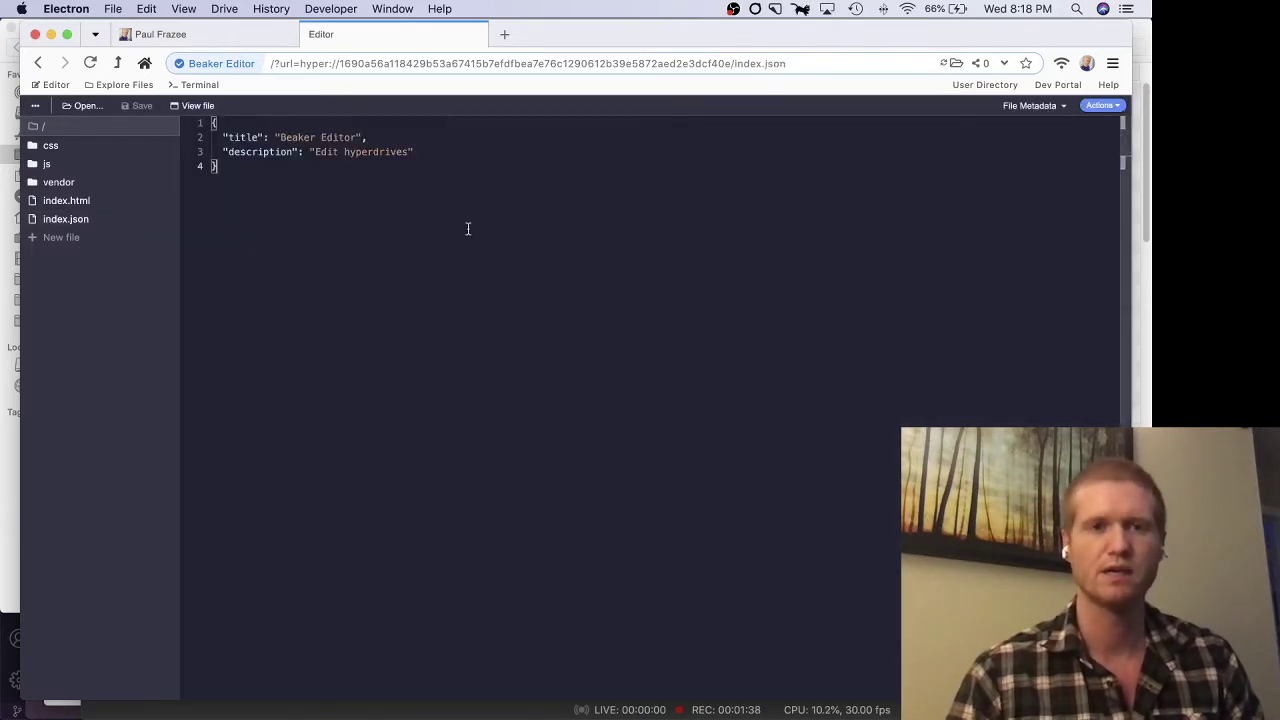
left_click(504, 35)
left_click(472, 37)
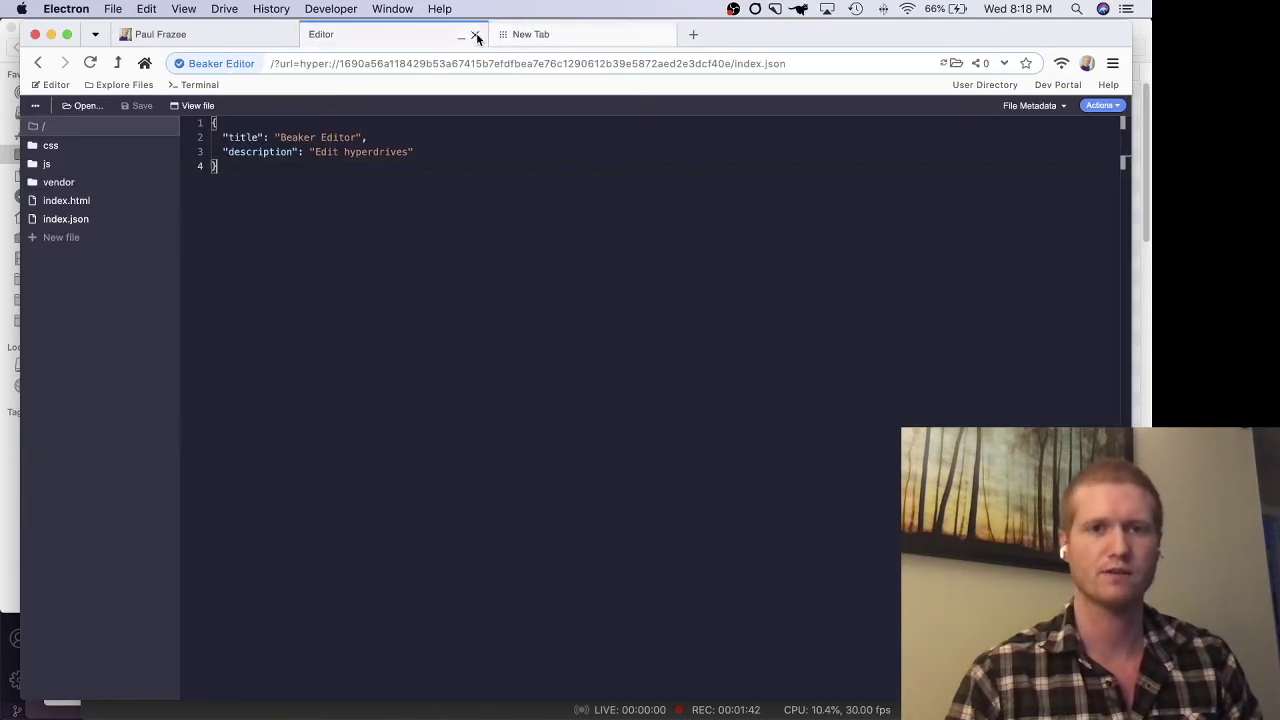
left_click(476, 34)
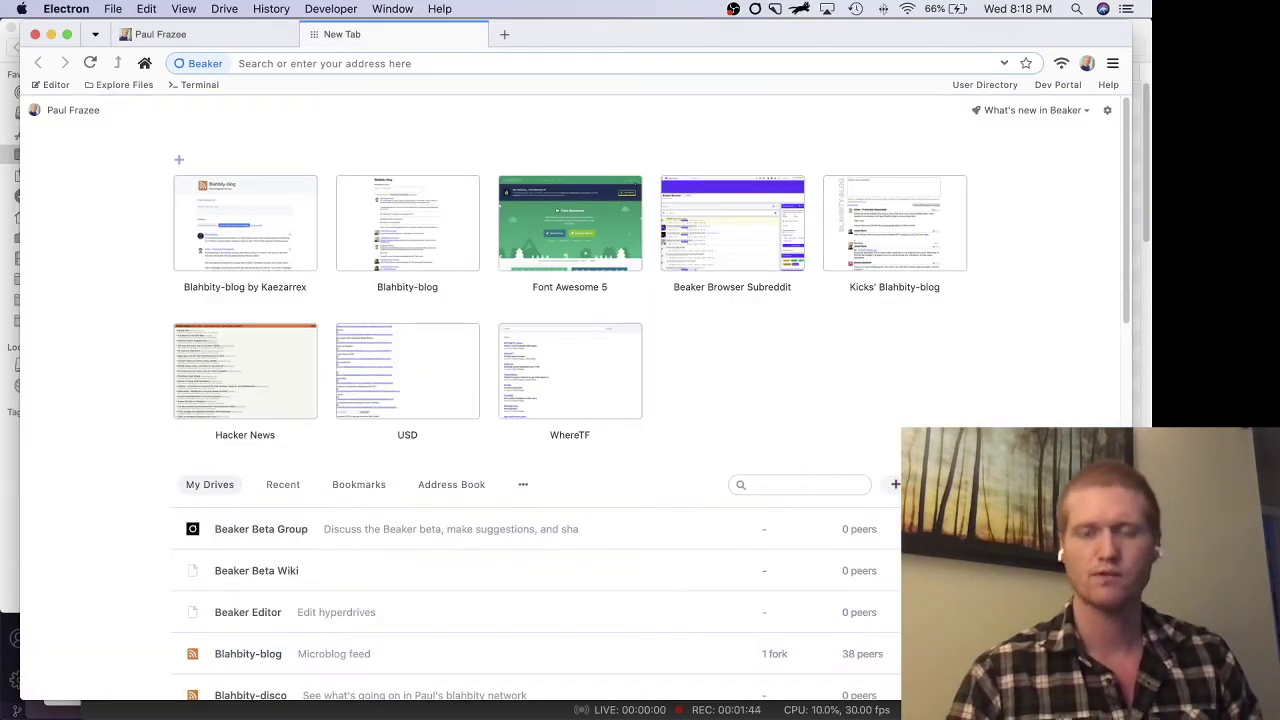
Step: Switch to iTerm2 and create a directory named beaker-files-explore inside ~/work
key("super+Tab")
left_click(296, 386)
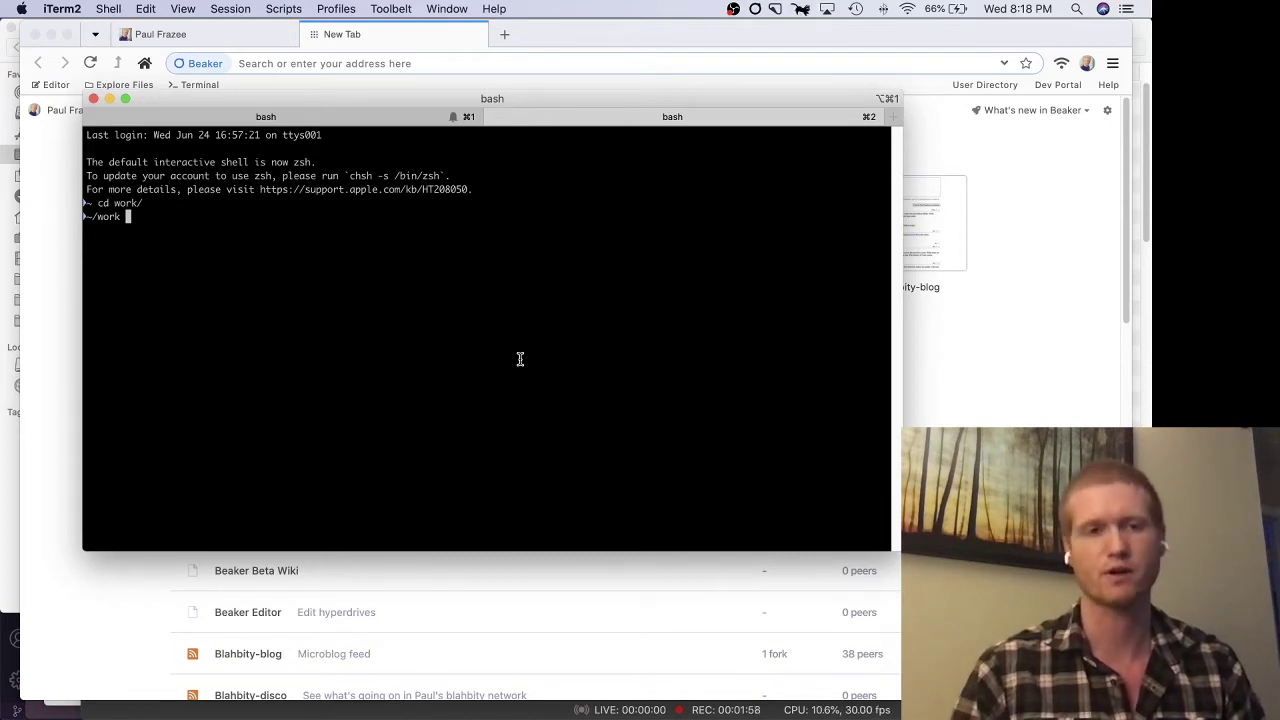
type("mkdir breake")
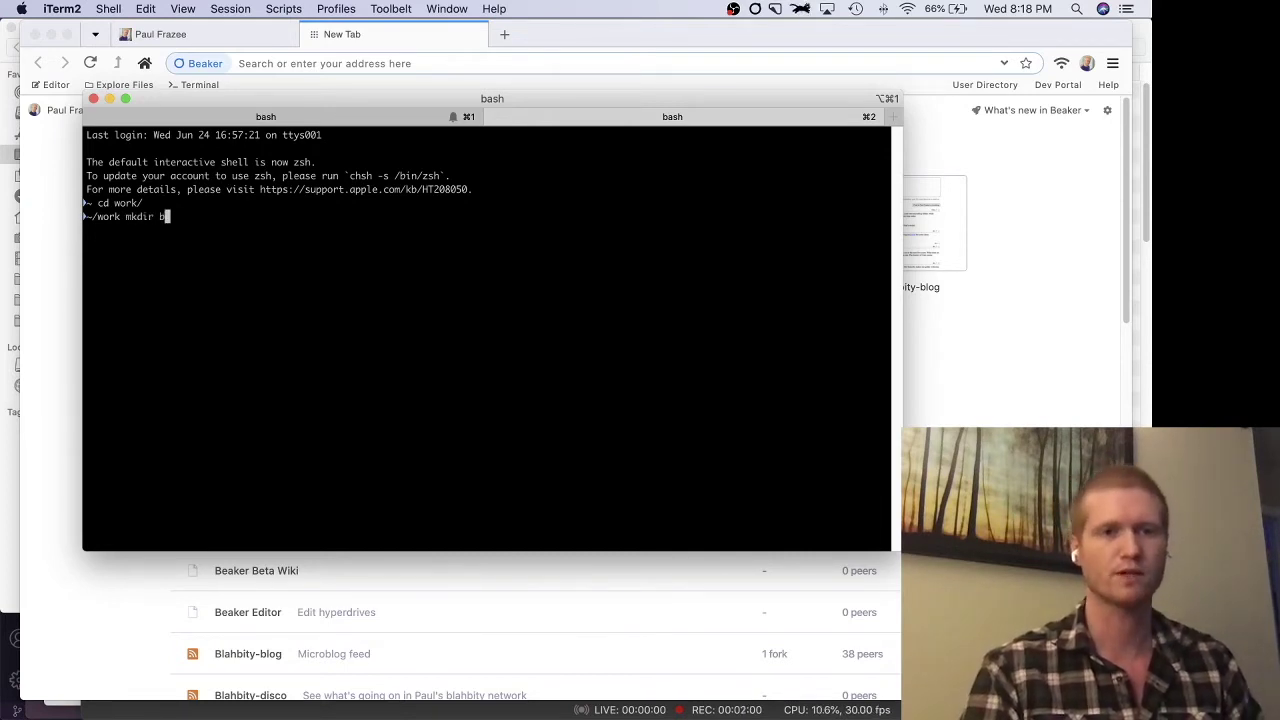
key("BackSpace")
key("BackSpace")
key("BackSpace")
key("BackSpace")
key("BackSpace")
type("eak")
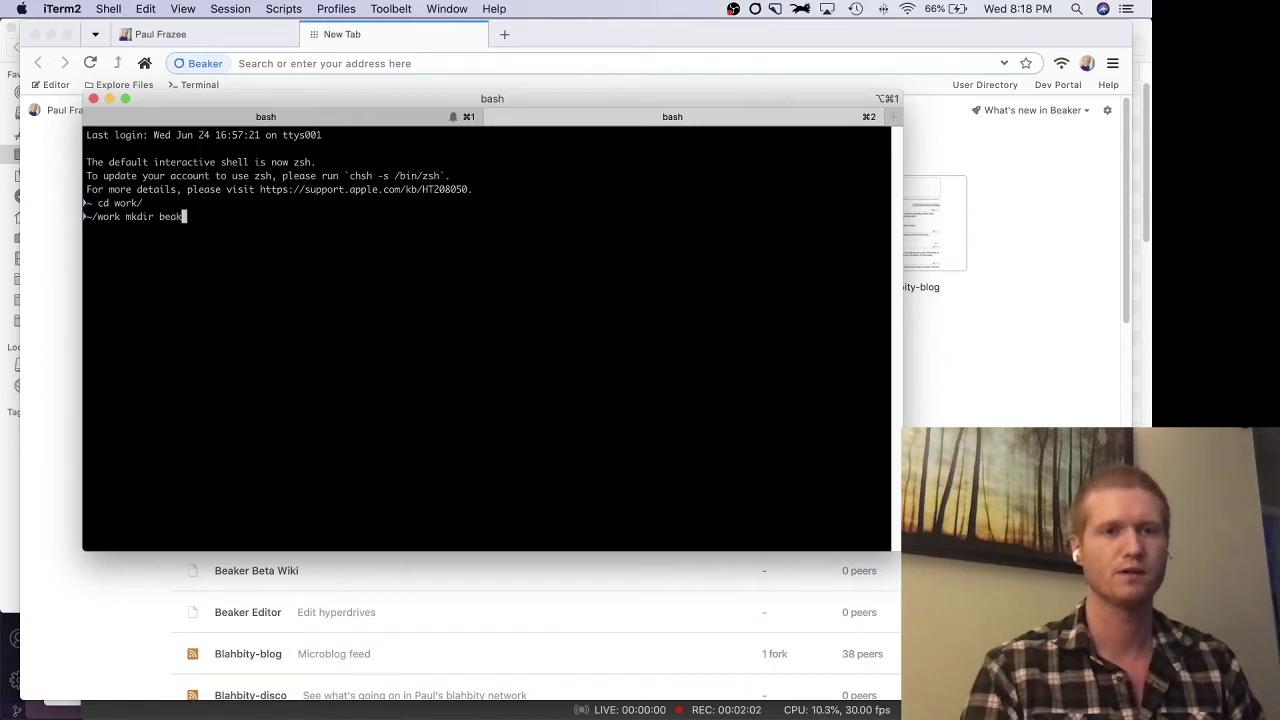
type("er-files-explore")
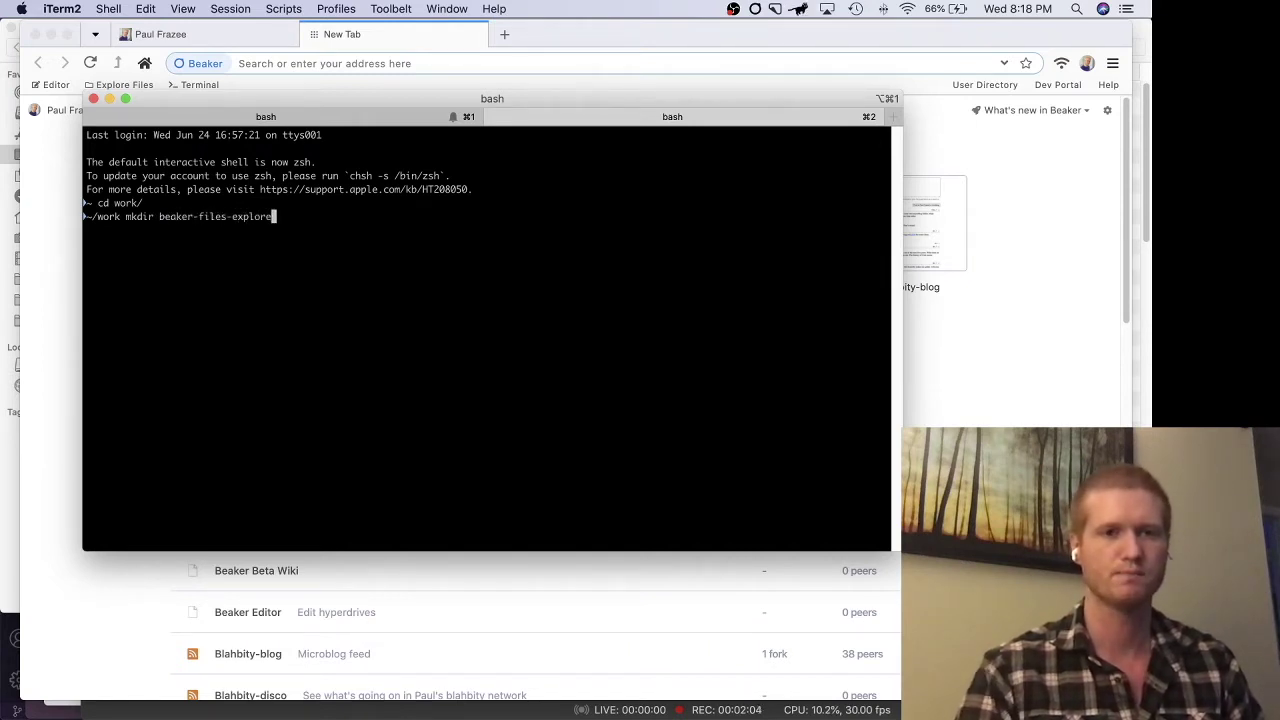
key("Return")
Step: Rename the beaker-files-explore directory to beaker-files-explorer using mv with brace expansion
key("Up")
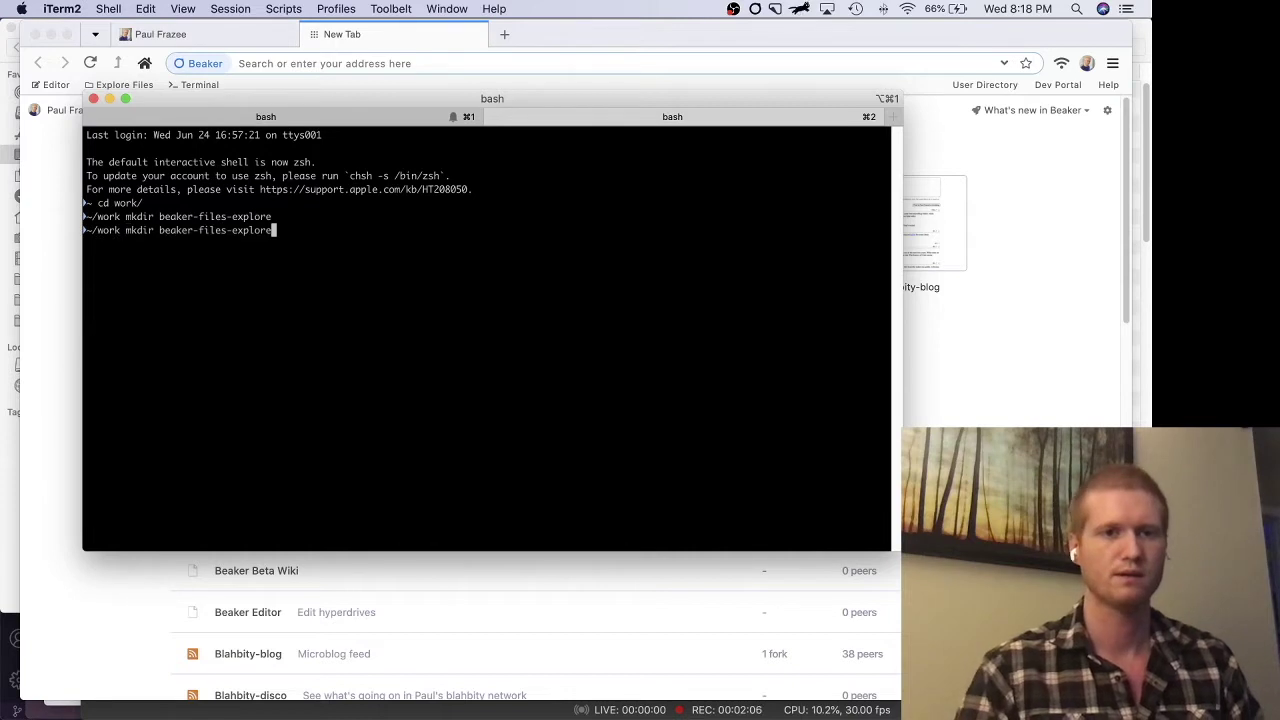
key("Down")
type("mv beaker")
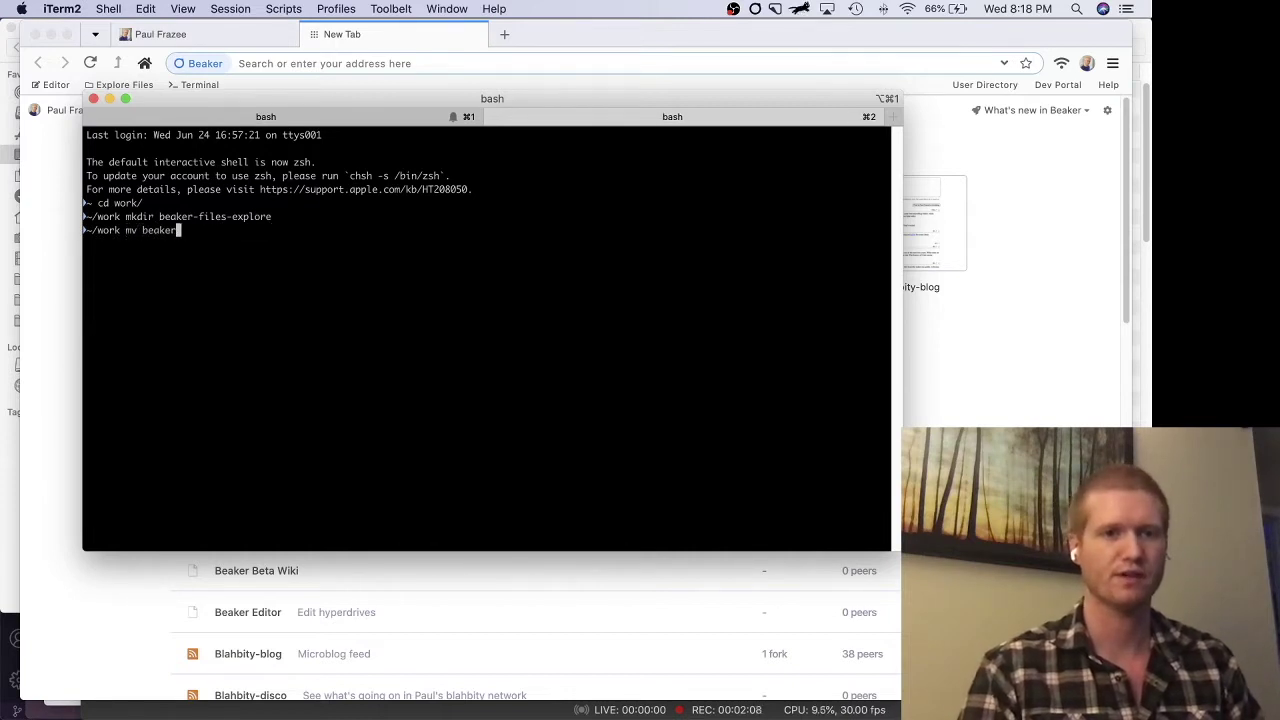
key("Tab")
key("BackSpace")
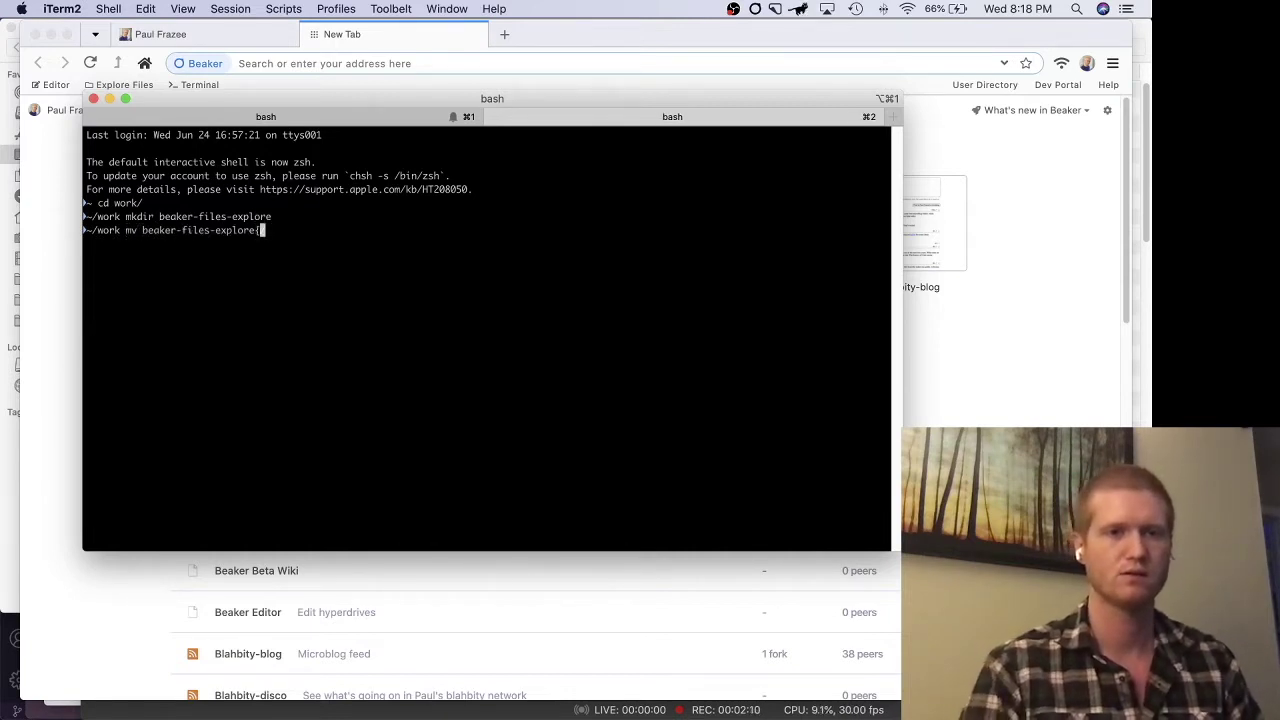
type("{,r}")
type("/")
key("Return")
Step: Change the terminal's working directory to beaker-files-explorer
type("cd be")
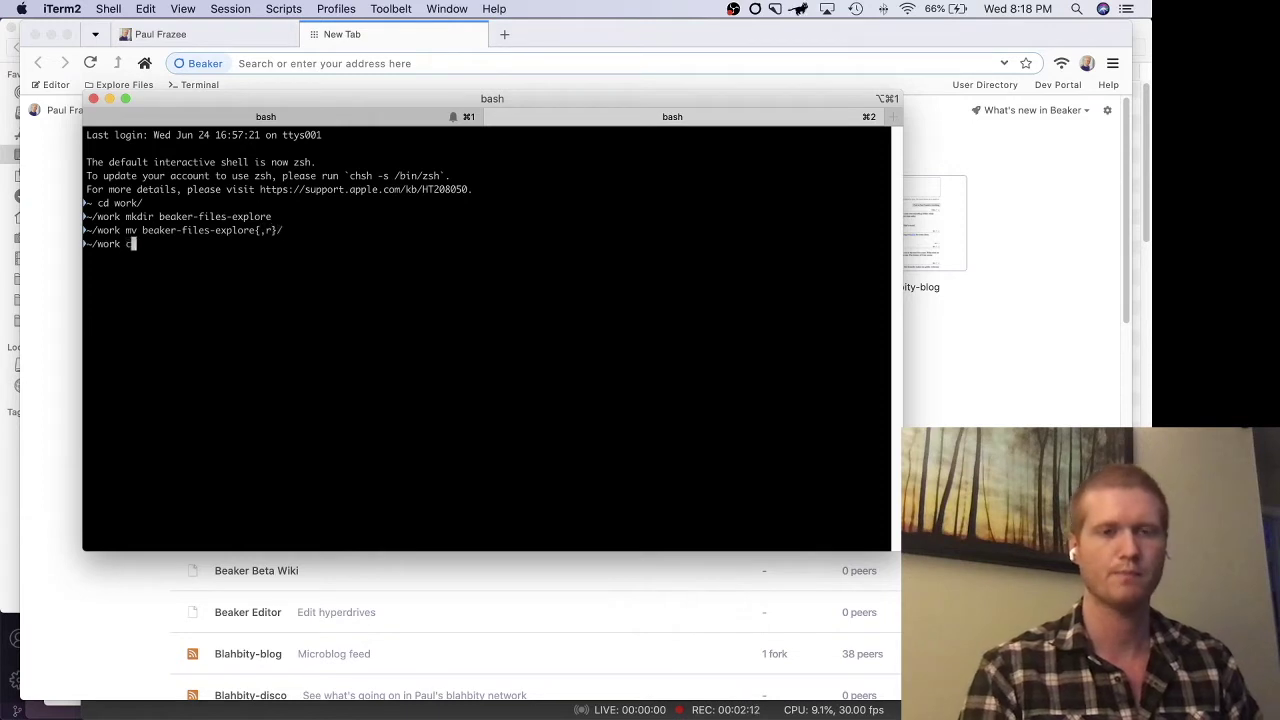
type("aker")
key("Tab")
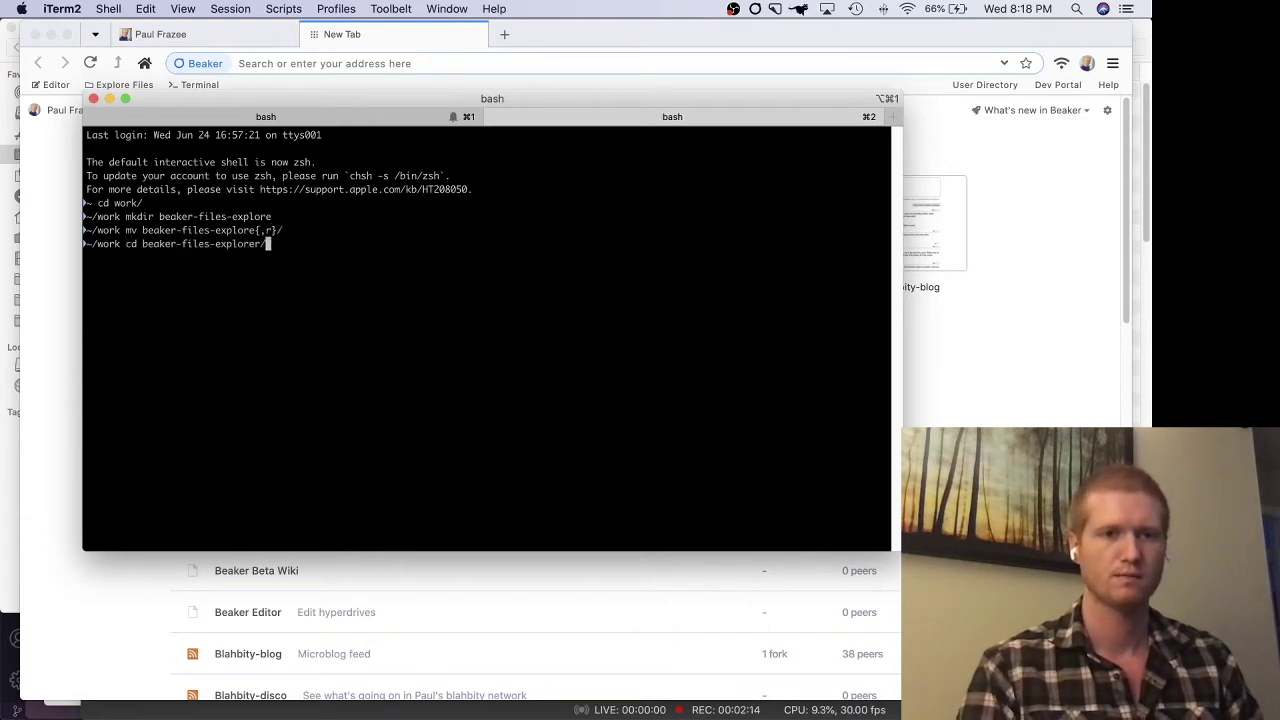
key("Return")
Step: Switch to the Beaker browser and start a new hyperdrive titled "Beaker Files Explorer"
left_click(44, 333)
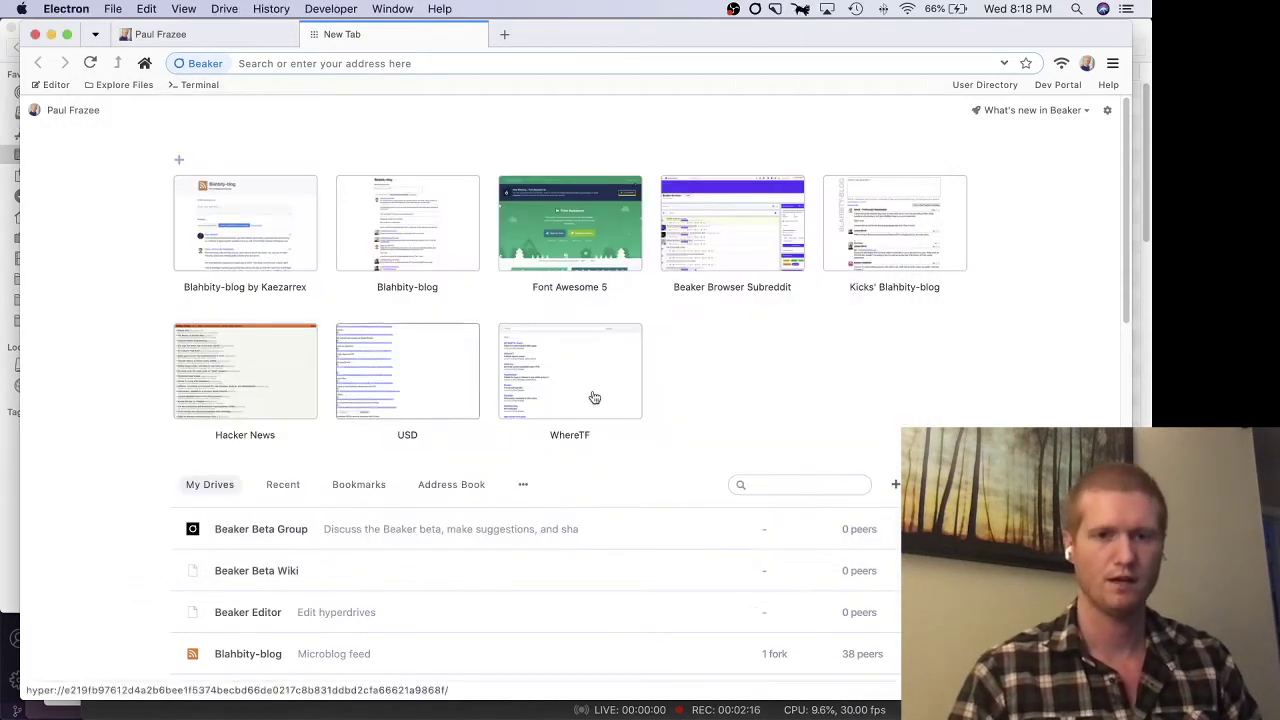
key("super+shift+n")
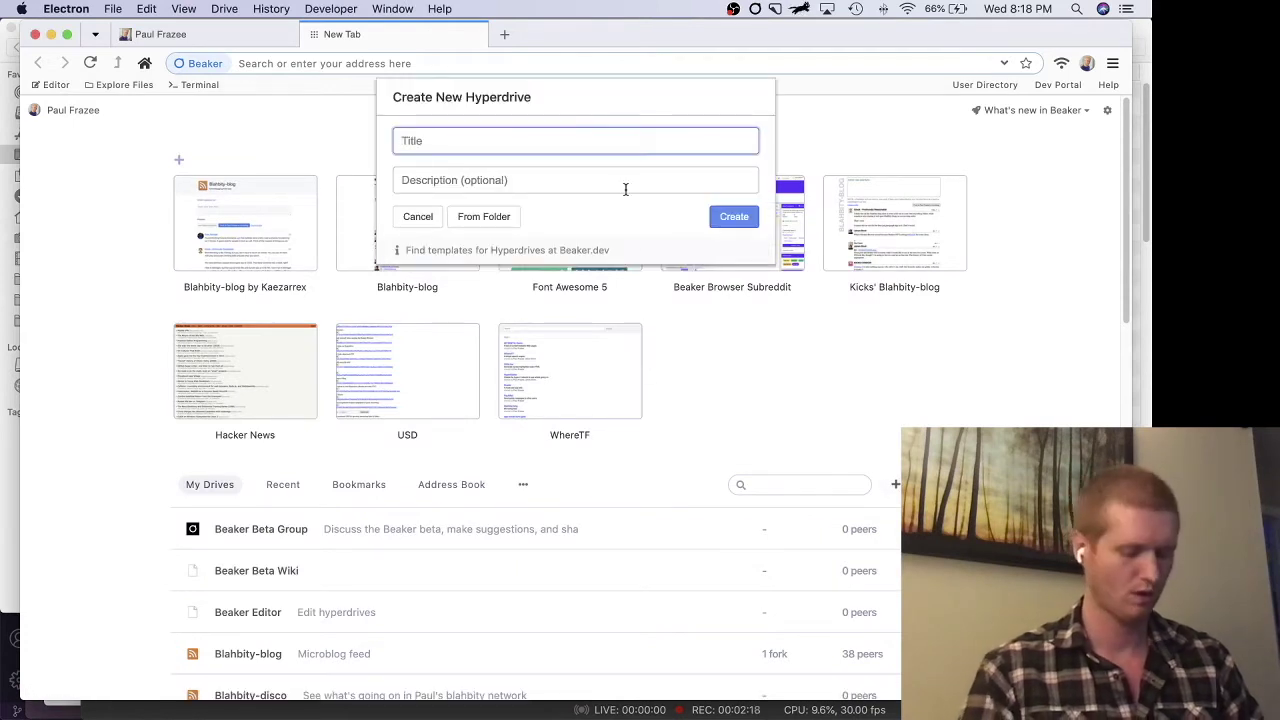
type("Be3a")
key("BackSpace")
key("BackSpace")
type("aker ")
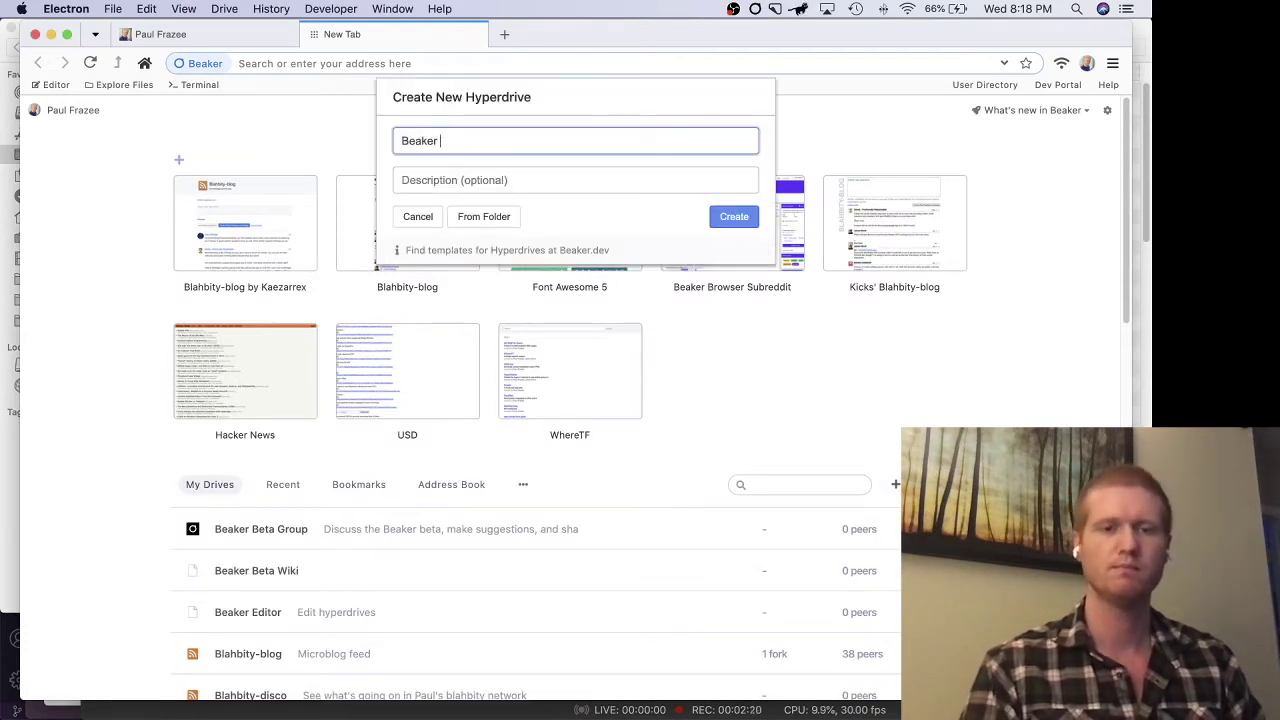
type("Files Explorer")
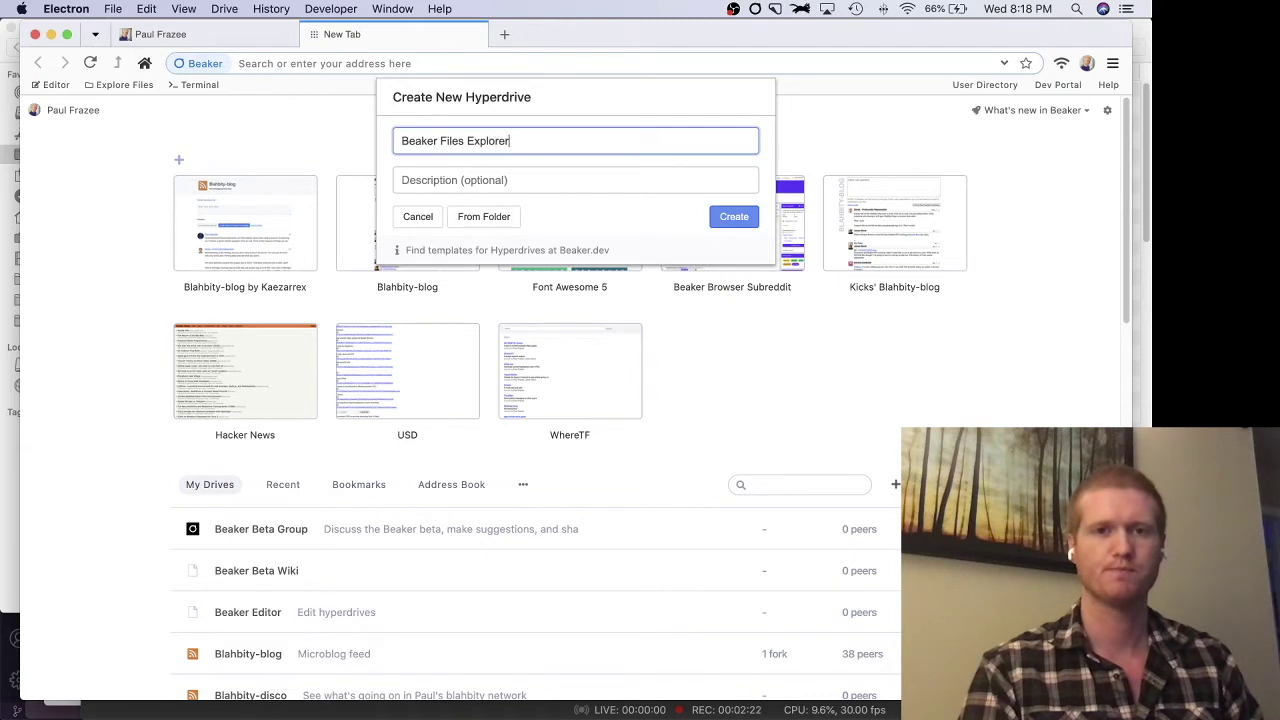
Step: Set the new hyperdrive's description to "View and navigate Hyperdrive files"
key("Tab")
type("Explore")
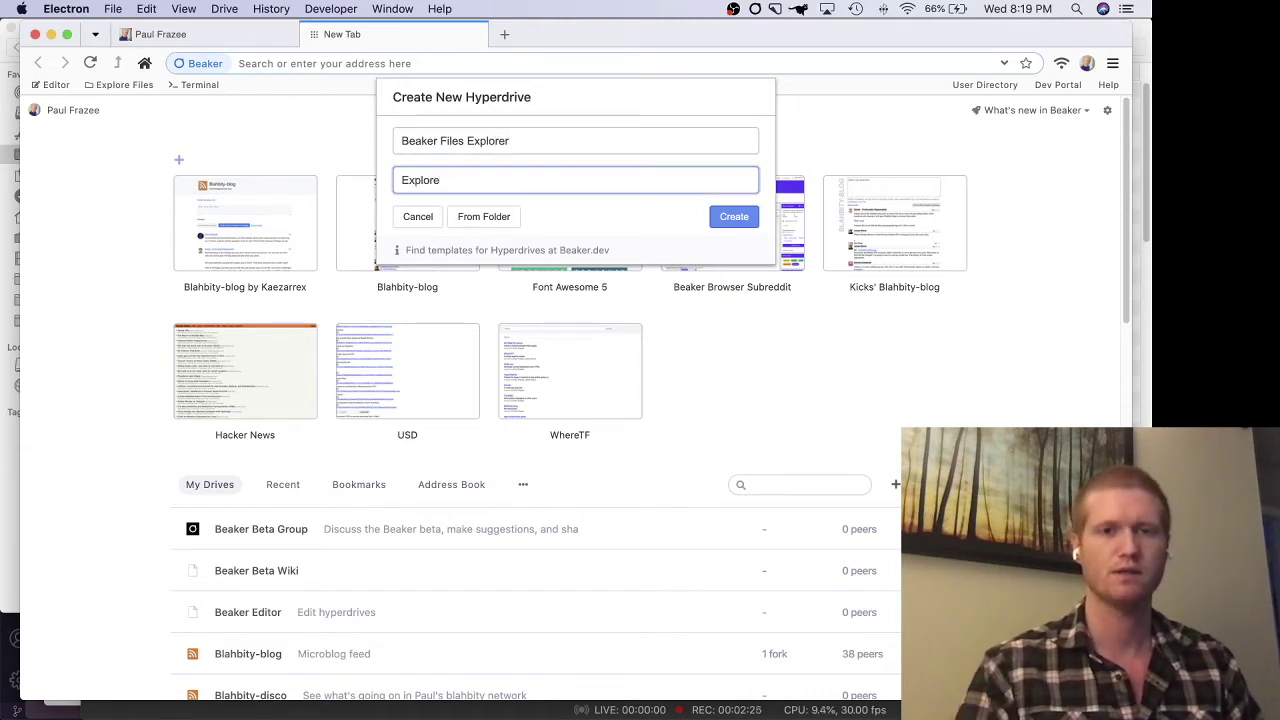
key("super+a")
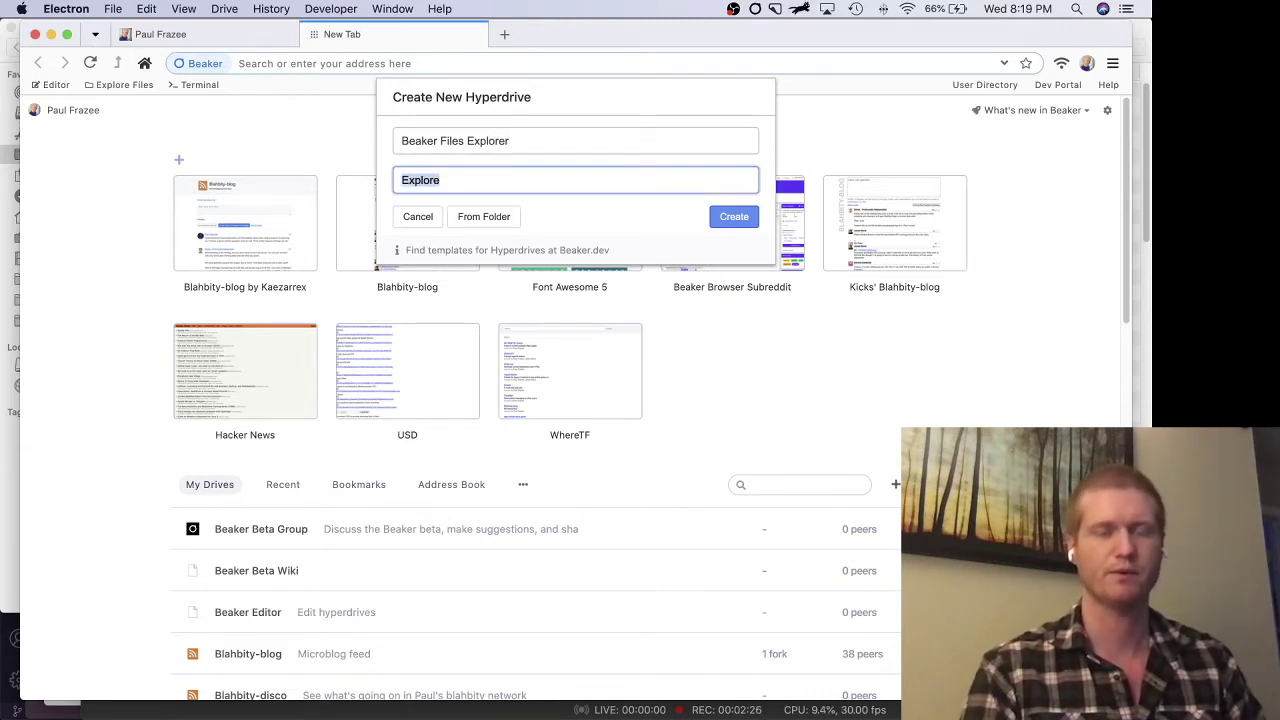
type("View,")
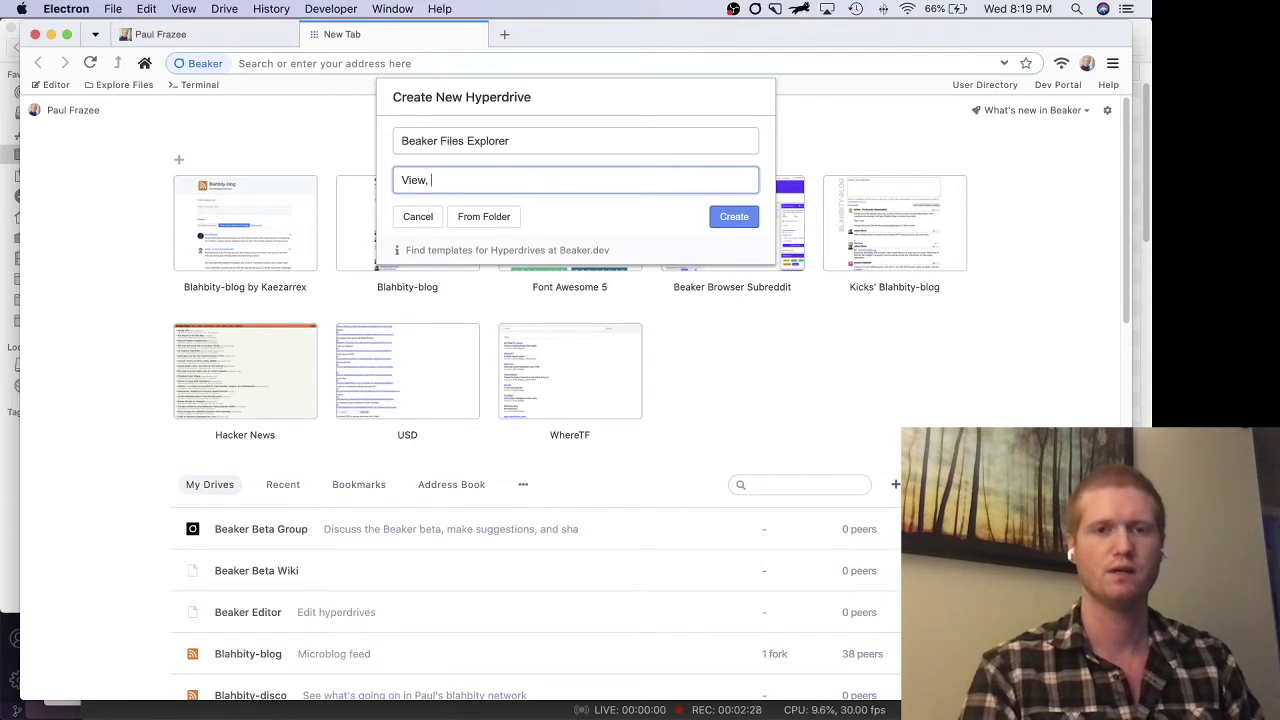
key("BackSpace")
type("and navigat")
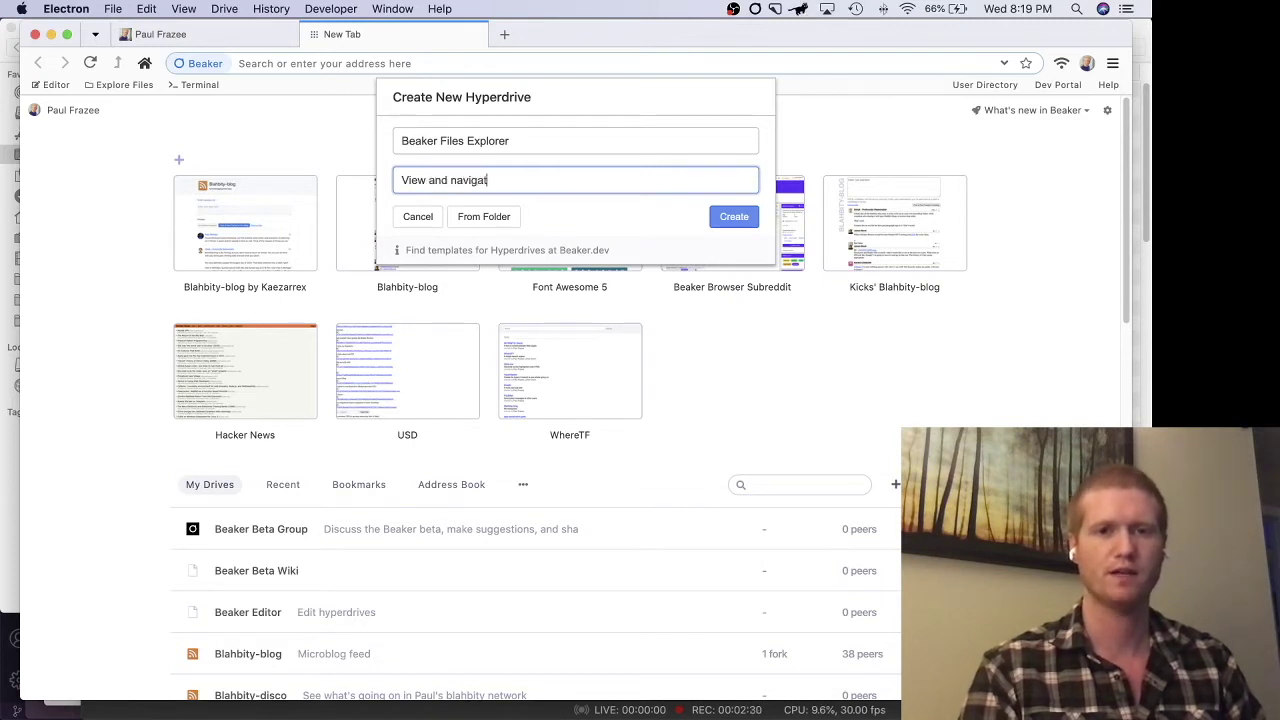
type("e Hyperdrive files")
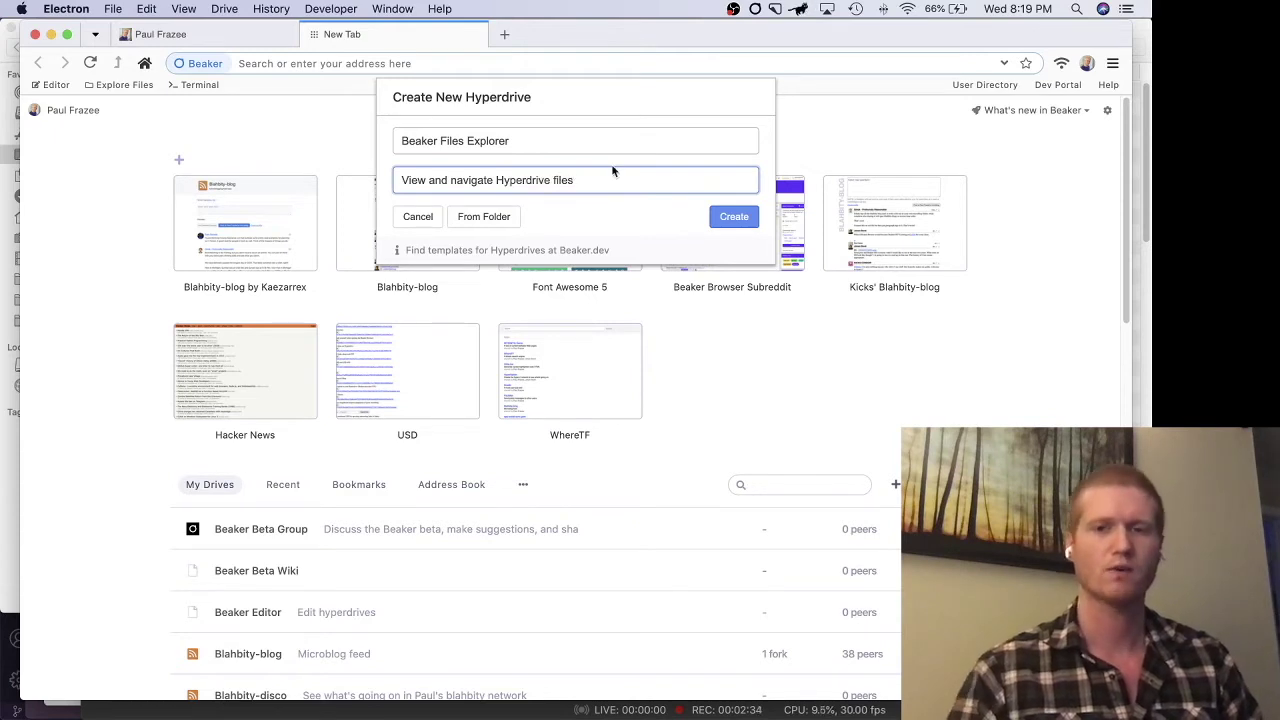
Step: Create the hyperdrive from the work/beaker-files-explorer folder and close its local folder sync dialog
left_click(552, 227)
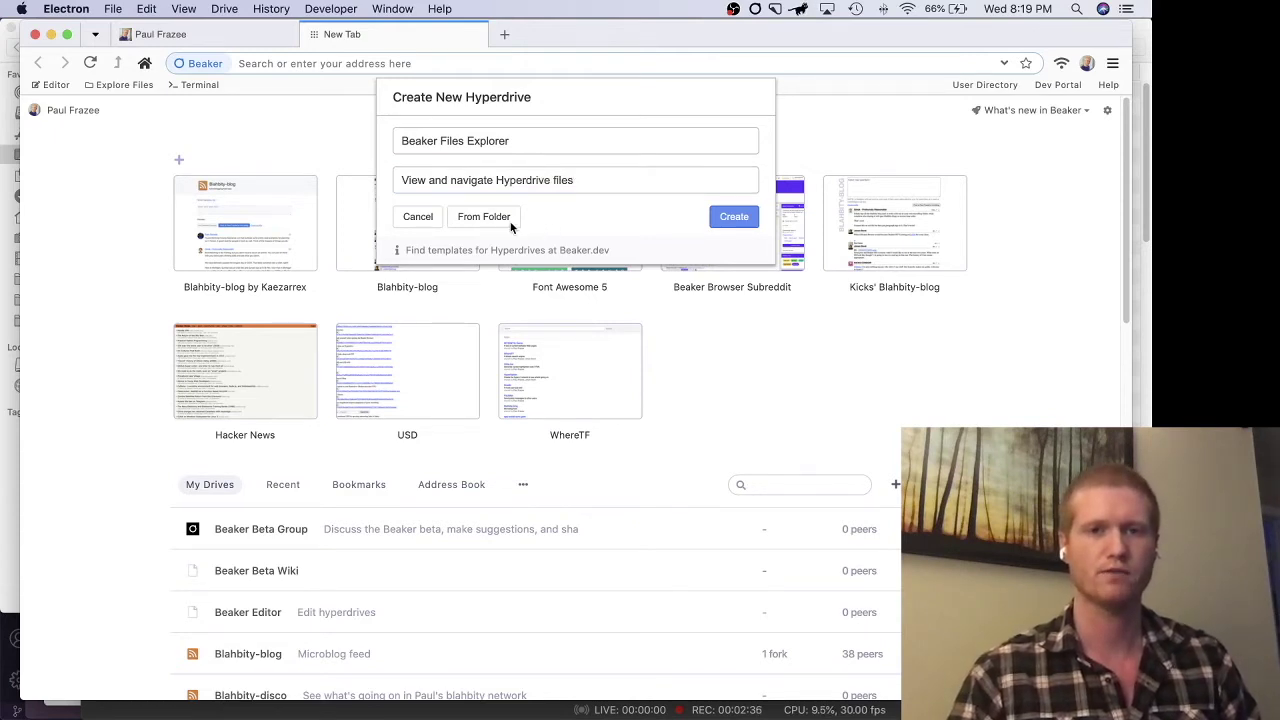
left_click(510, 227)
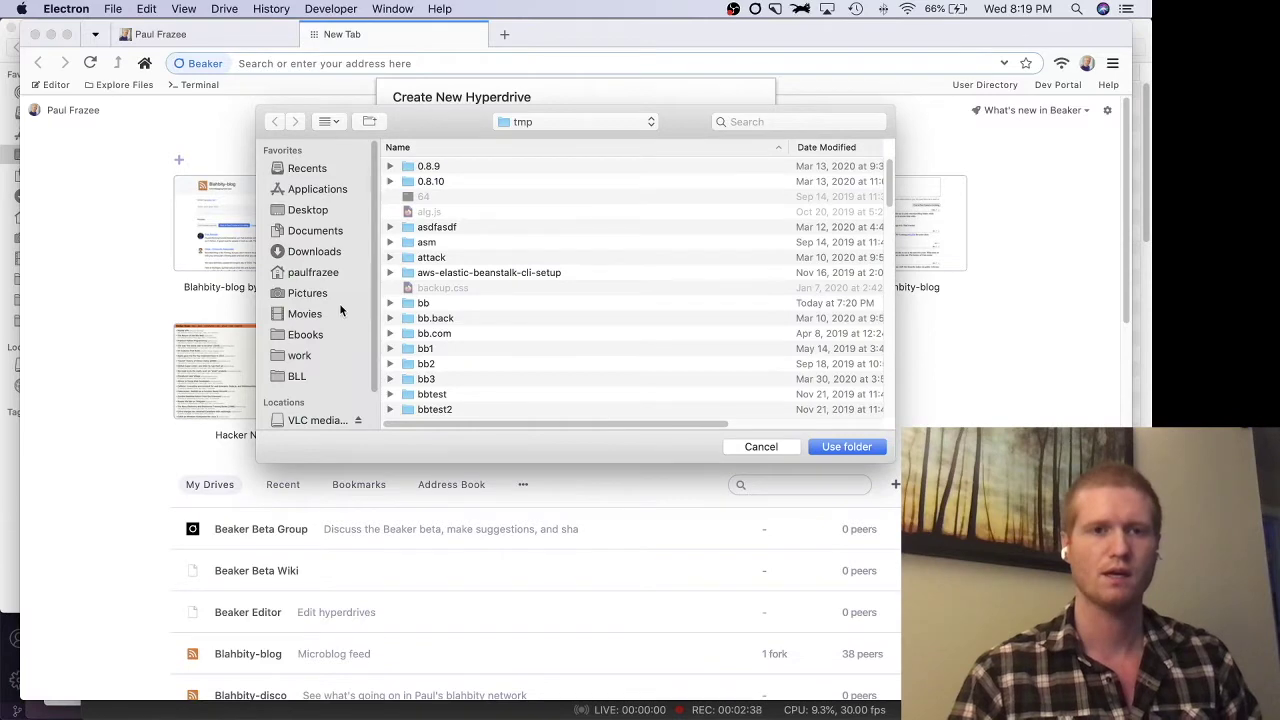
left_click(326, 355)
scroll(523, 303, "down", 5)
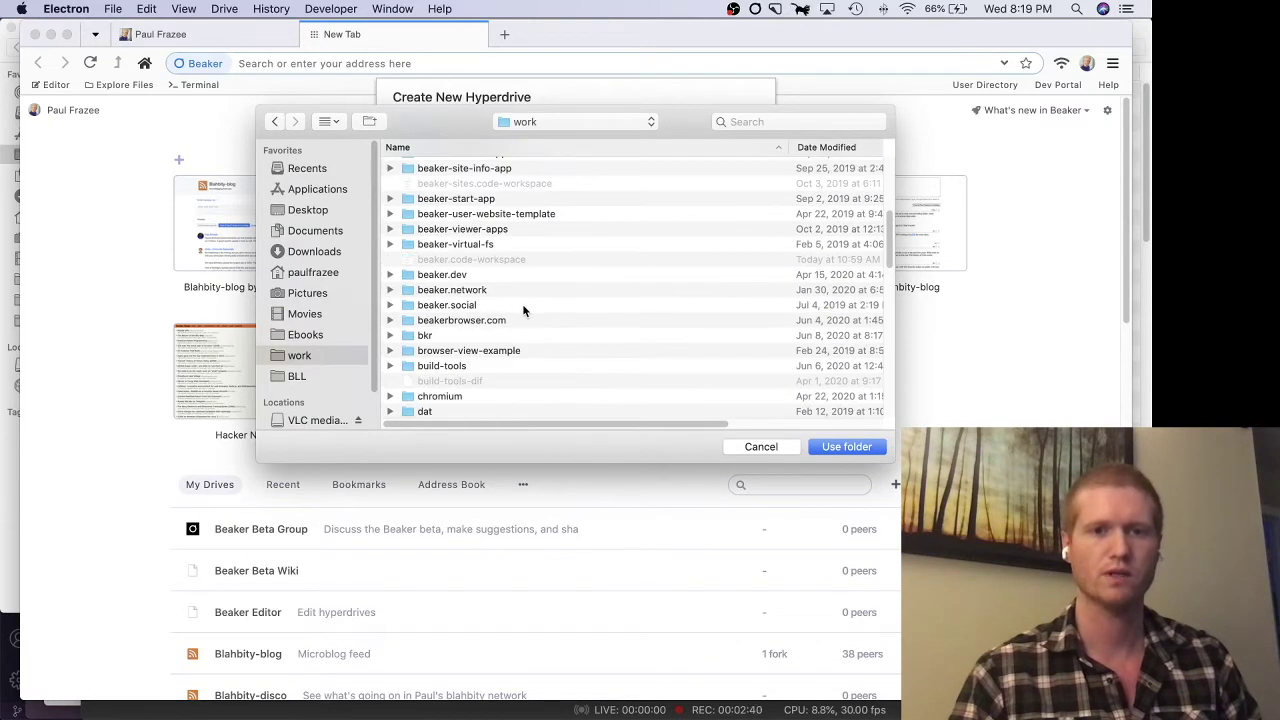
scroll(523, 306, "up", 5)
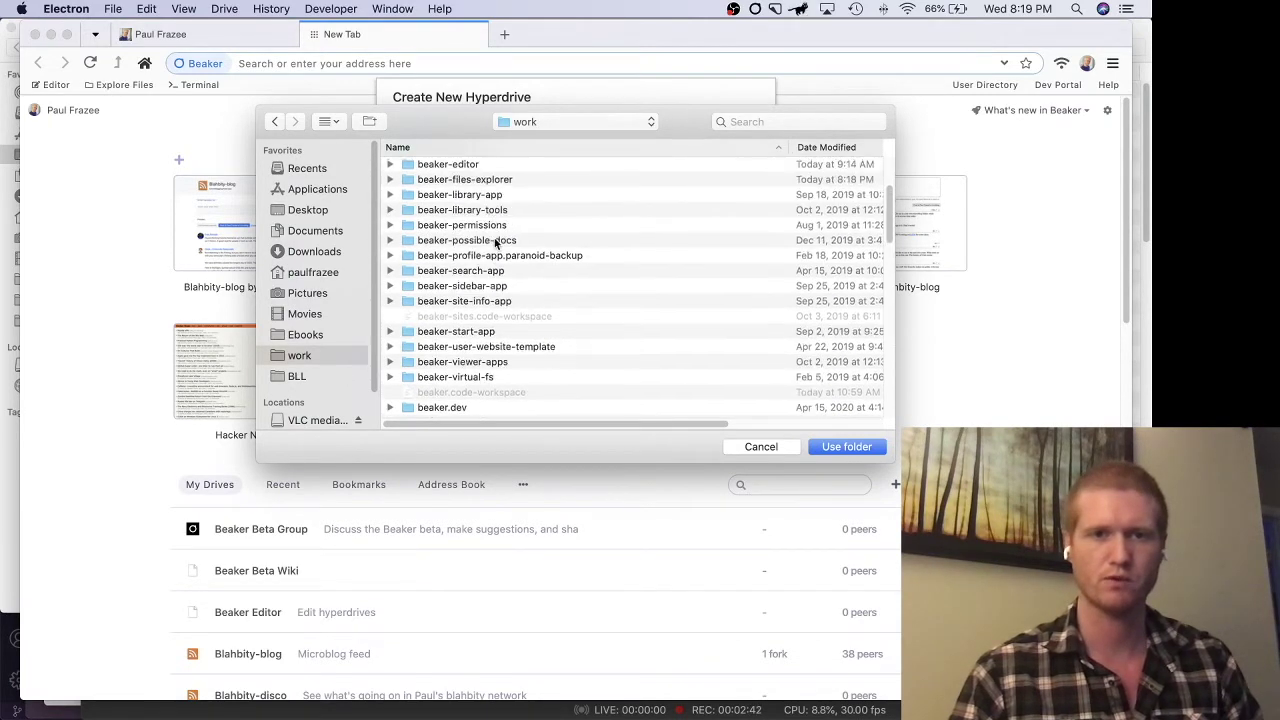
scroll(480, 215, "up", 1)
left_click(468, 192)
left_click(828, 449)
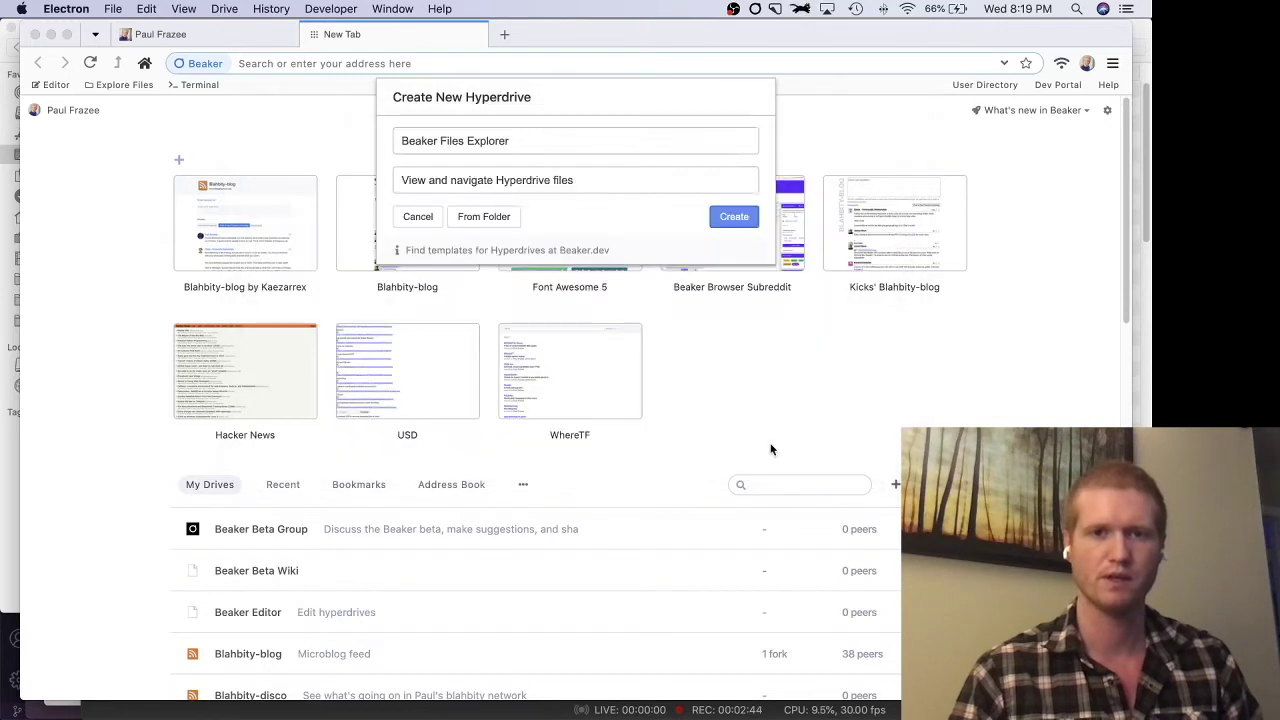
left_click(741, 256)
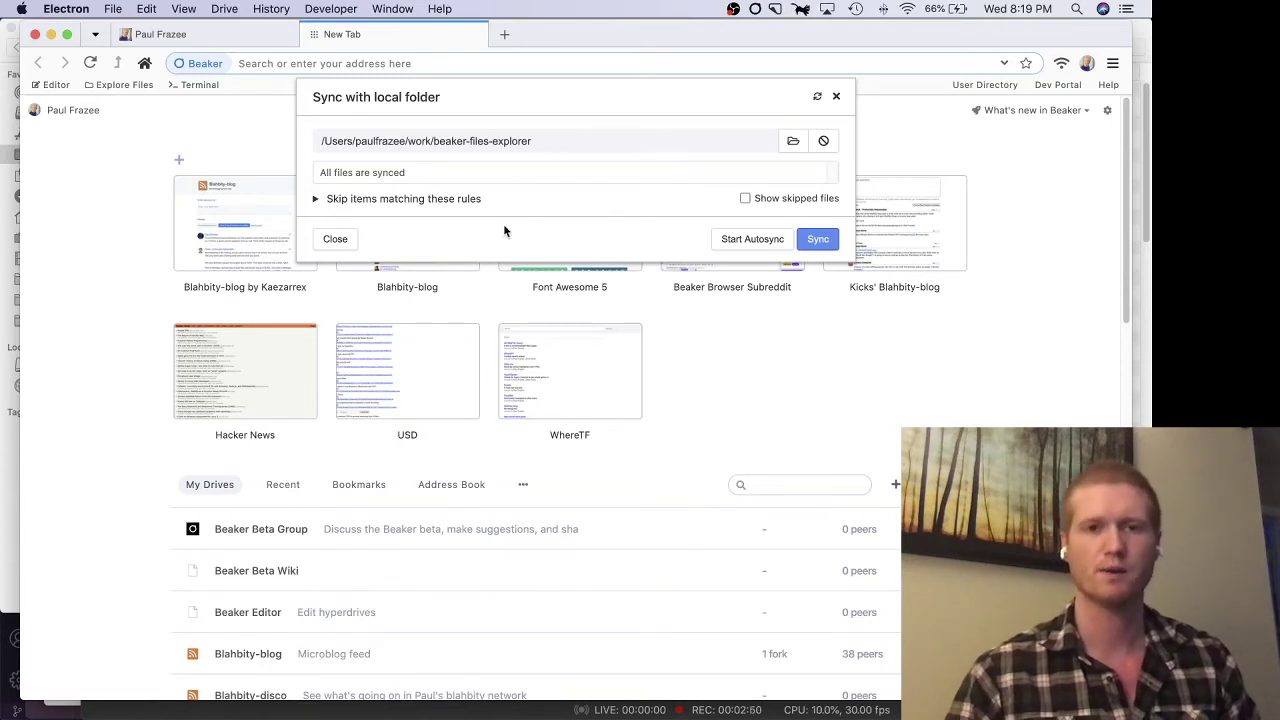
left_click(342, 245)
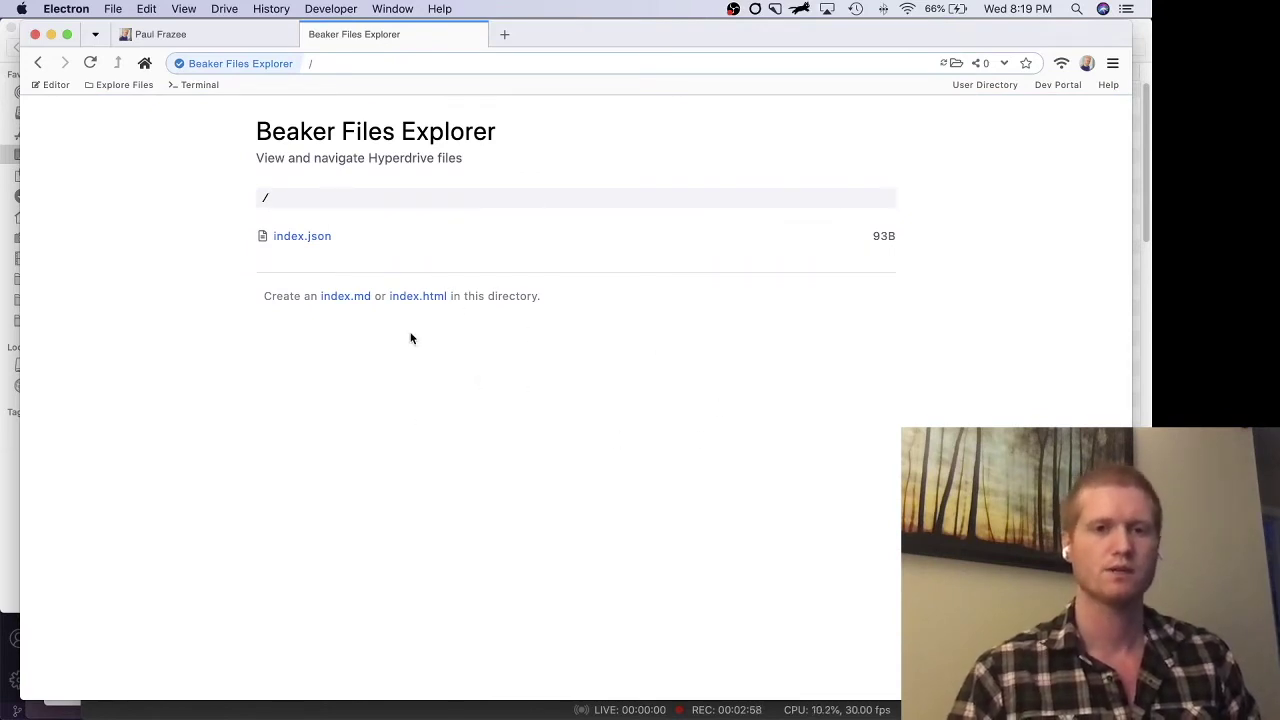
Step: Switch to Visual Studio Code, show the workspace file tree and close the three open editor files
key("super+Tab")
left_click(536, 360)
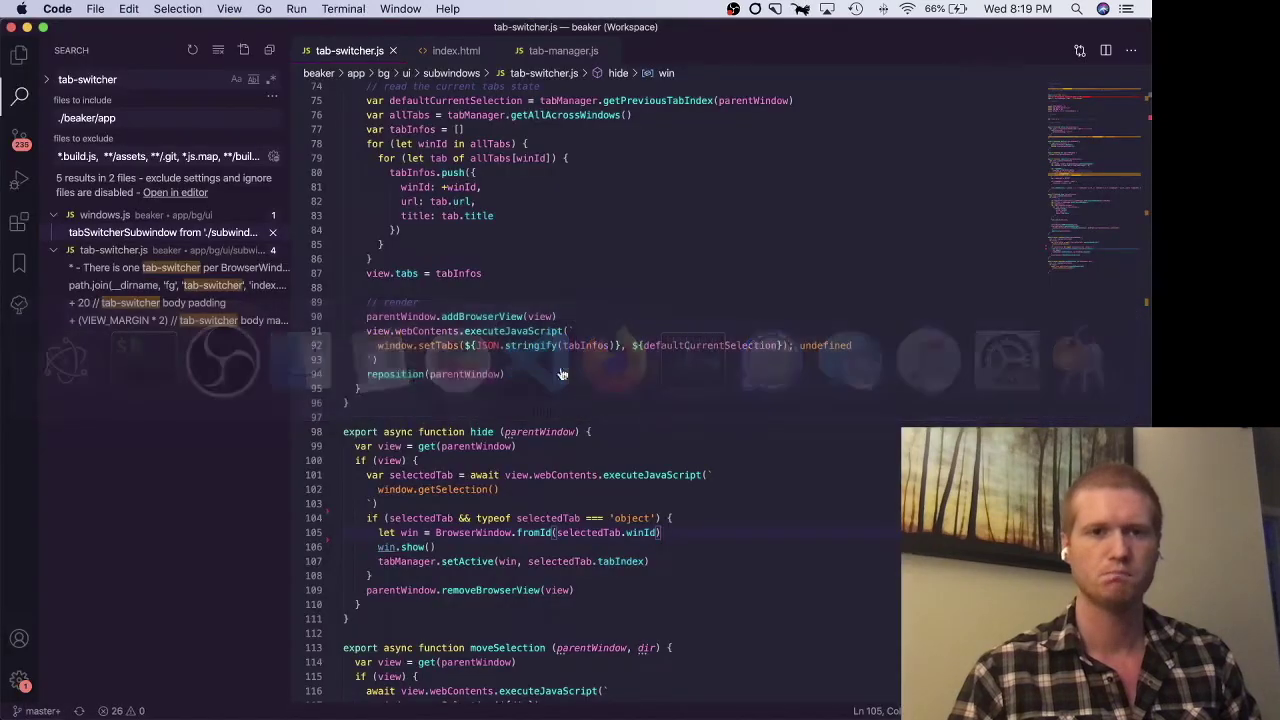
left_click(19, 54)
key("super+w")
key("super+w")
key("super+w")
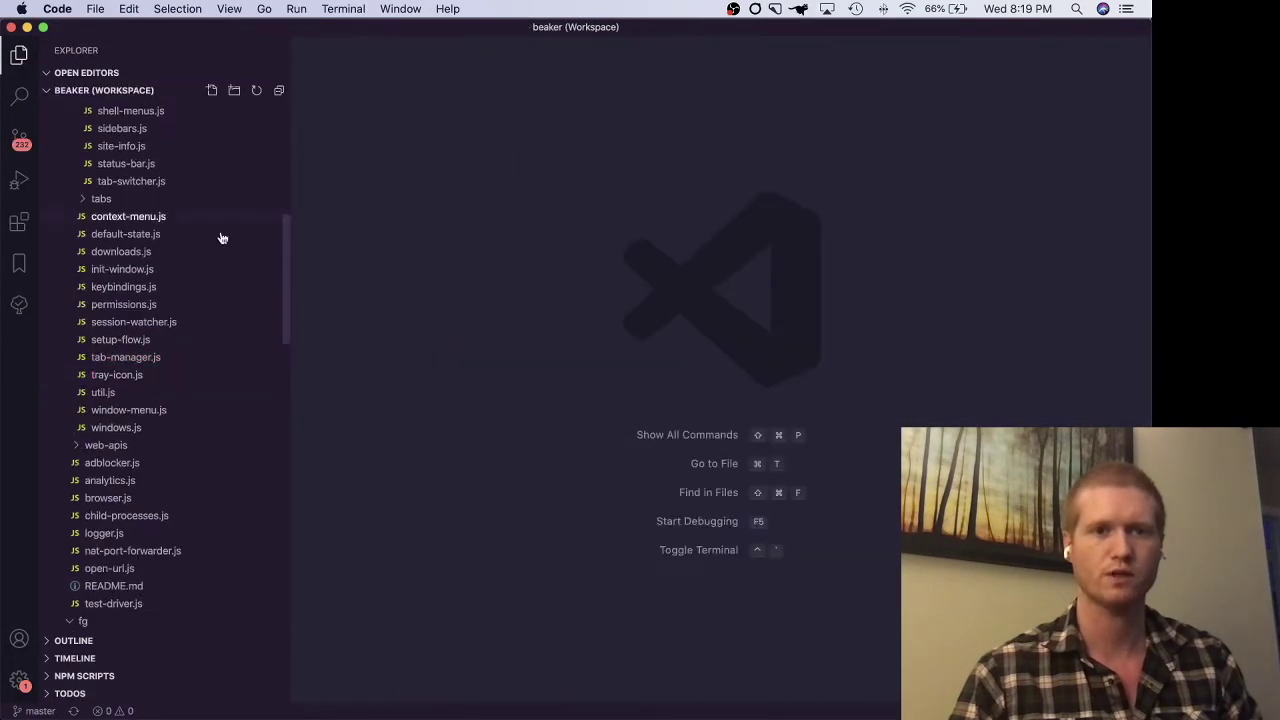
Step: Collapse the bg and fg folders in the beaker project's app directory and expand userland/explorer
scroll(177, 244, "up", 5)
left_click(151, 199)
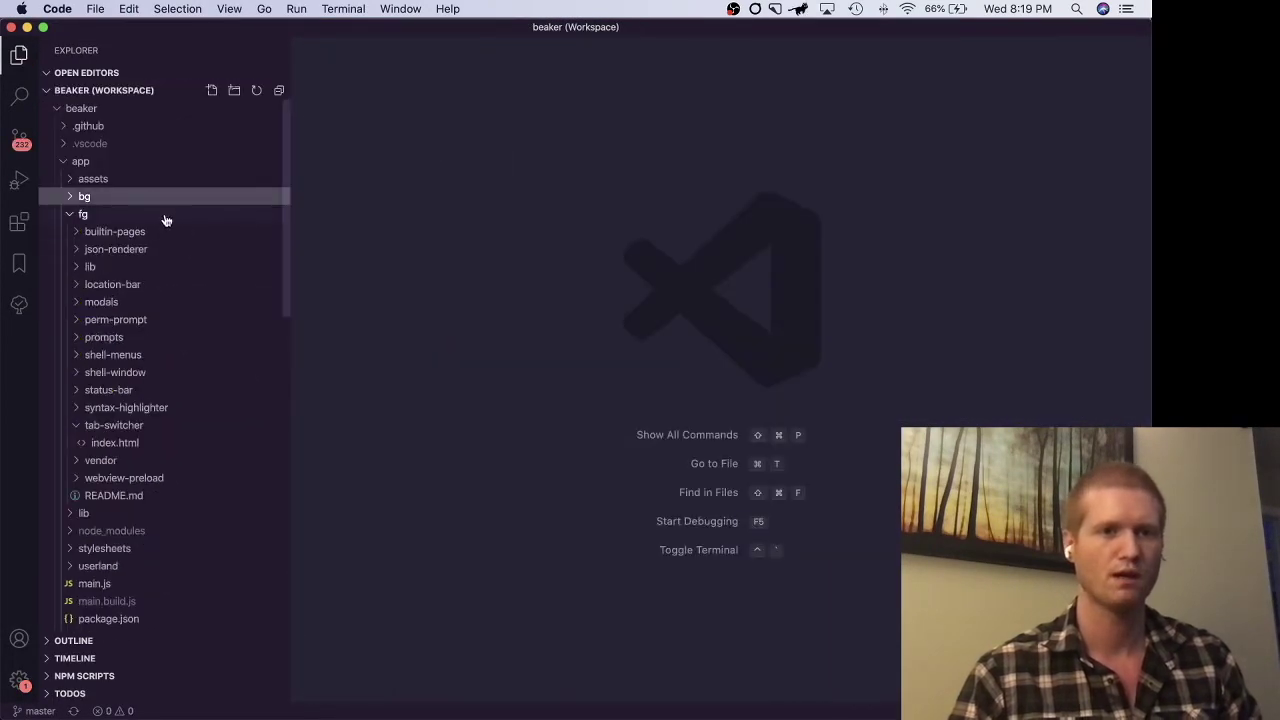
left_click(163, 216)
left_click(151, 285)
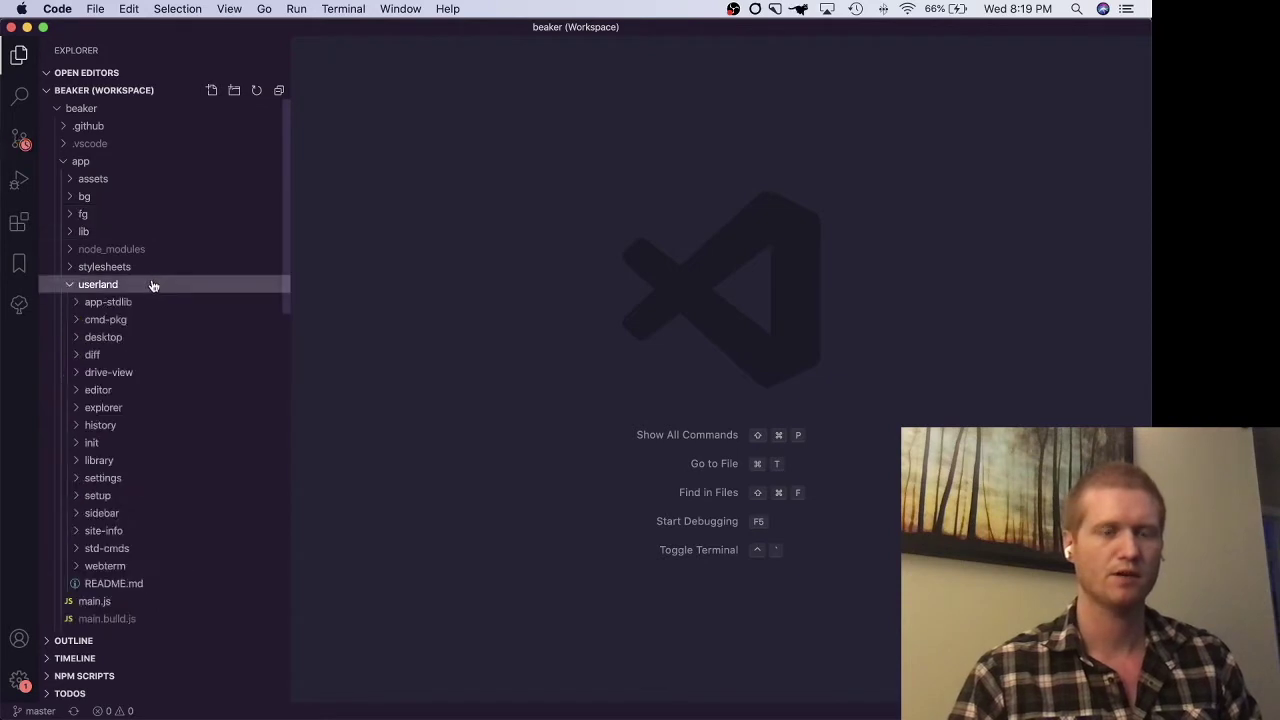
left_click(134, 408)
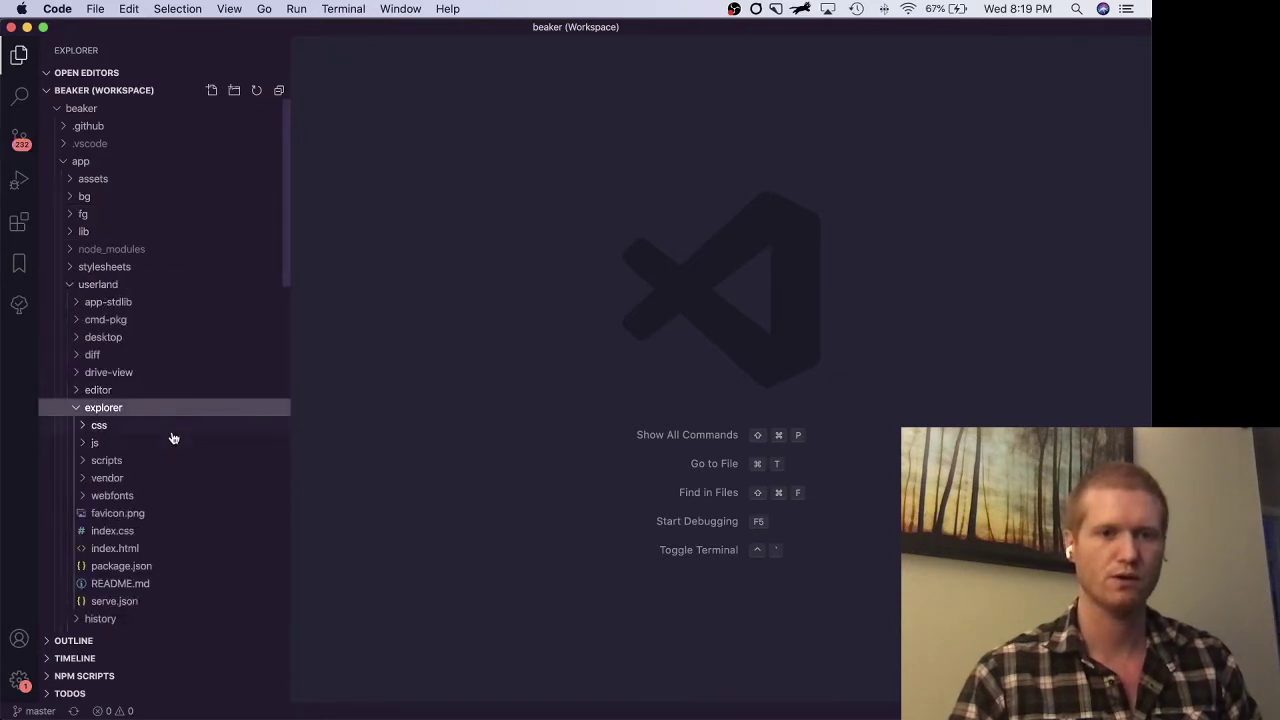
scroll(172, 430, "down", 2)
left_click(129, 347)
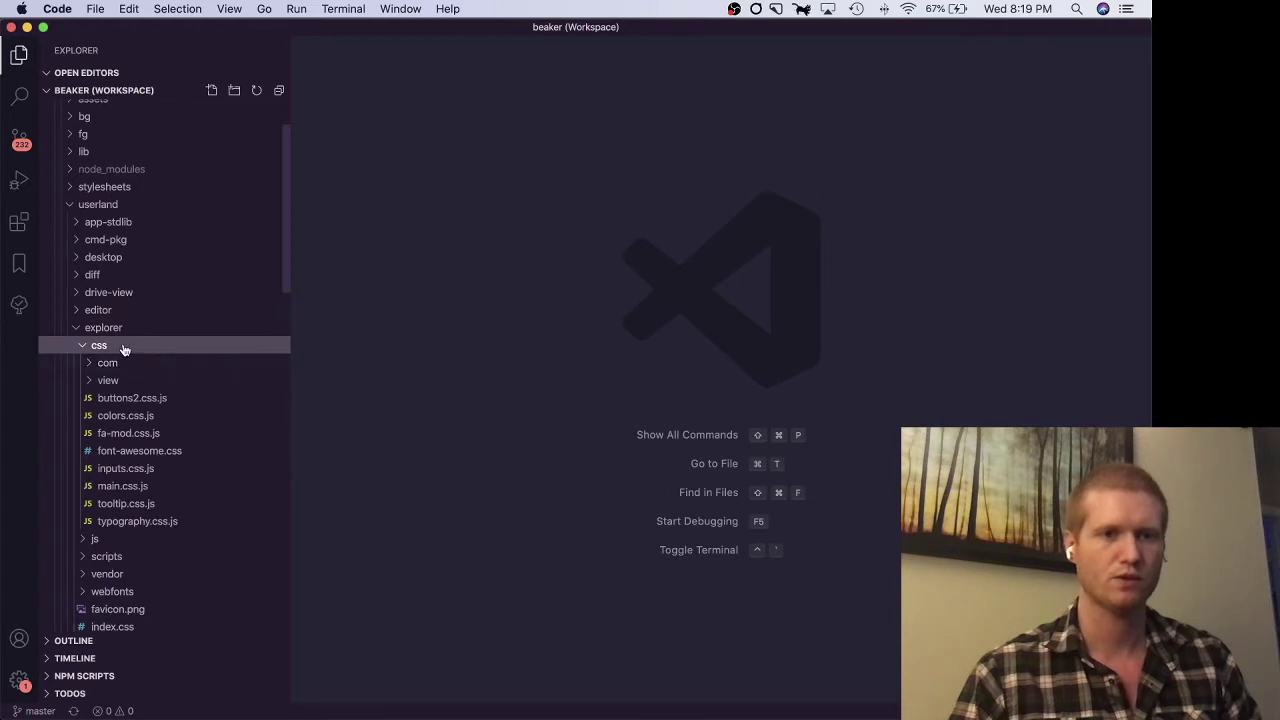
left_click(126, 346)
Step: Reveal the userland/explorer folder in Finder, open it and collapse its css and js subfolders
right_click(136, 330)
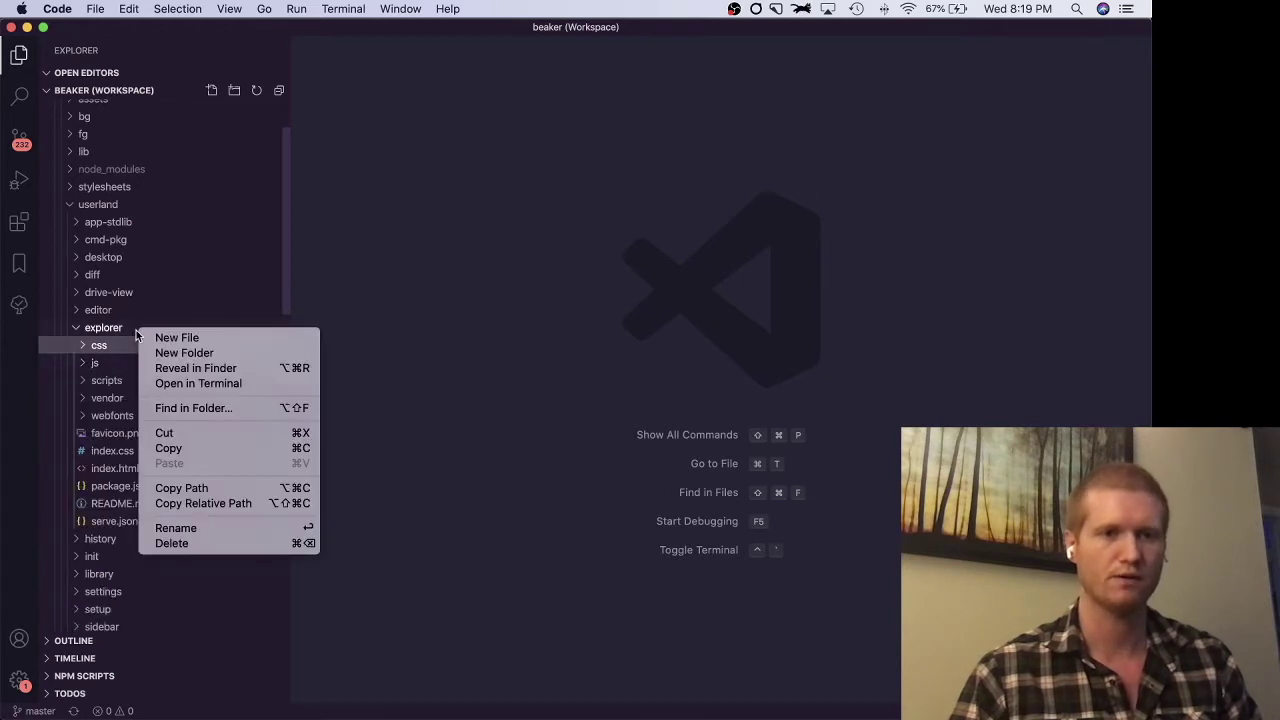
left_click(223, 368)
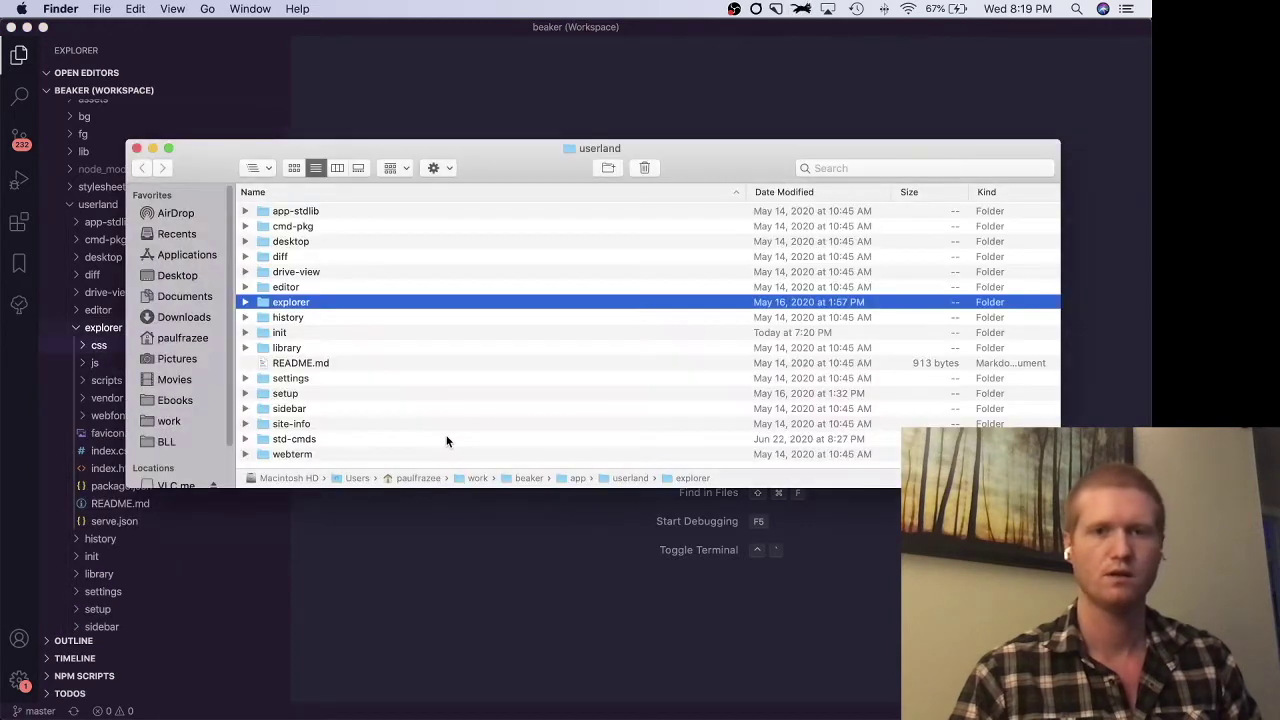
double_click(292, 302)
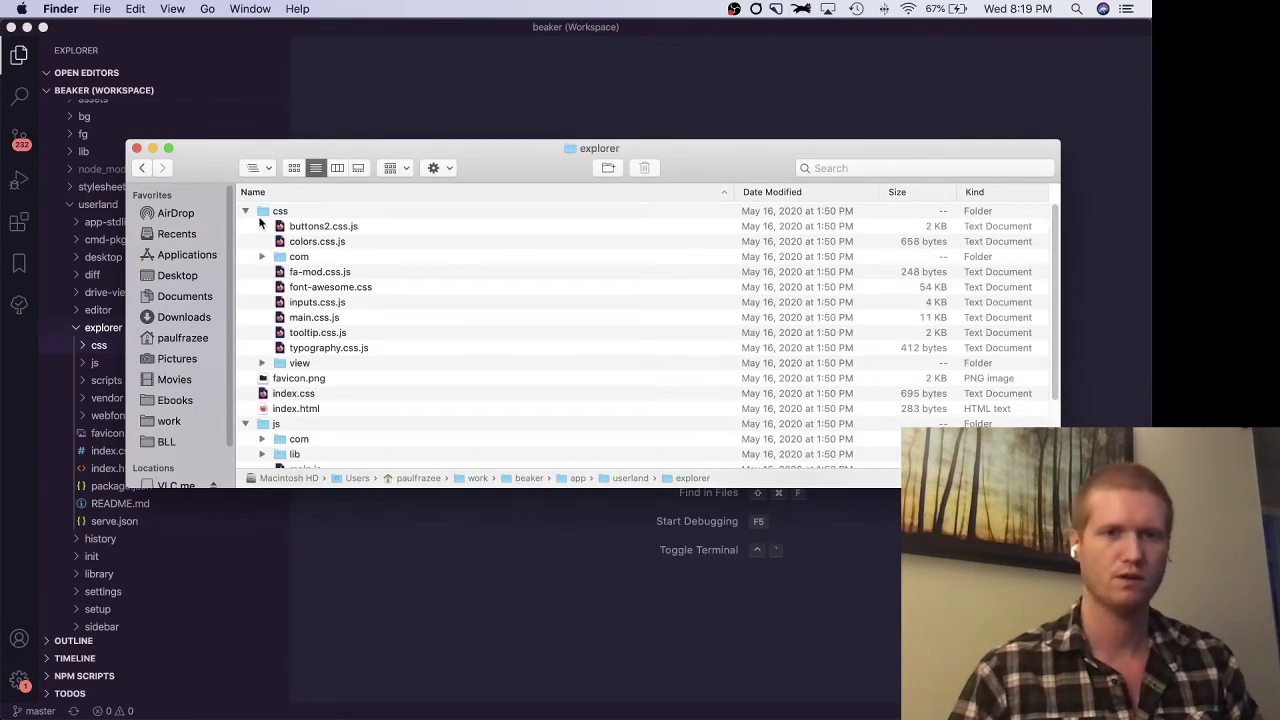
left_click(245, 211)
left_click(251, 276)
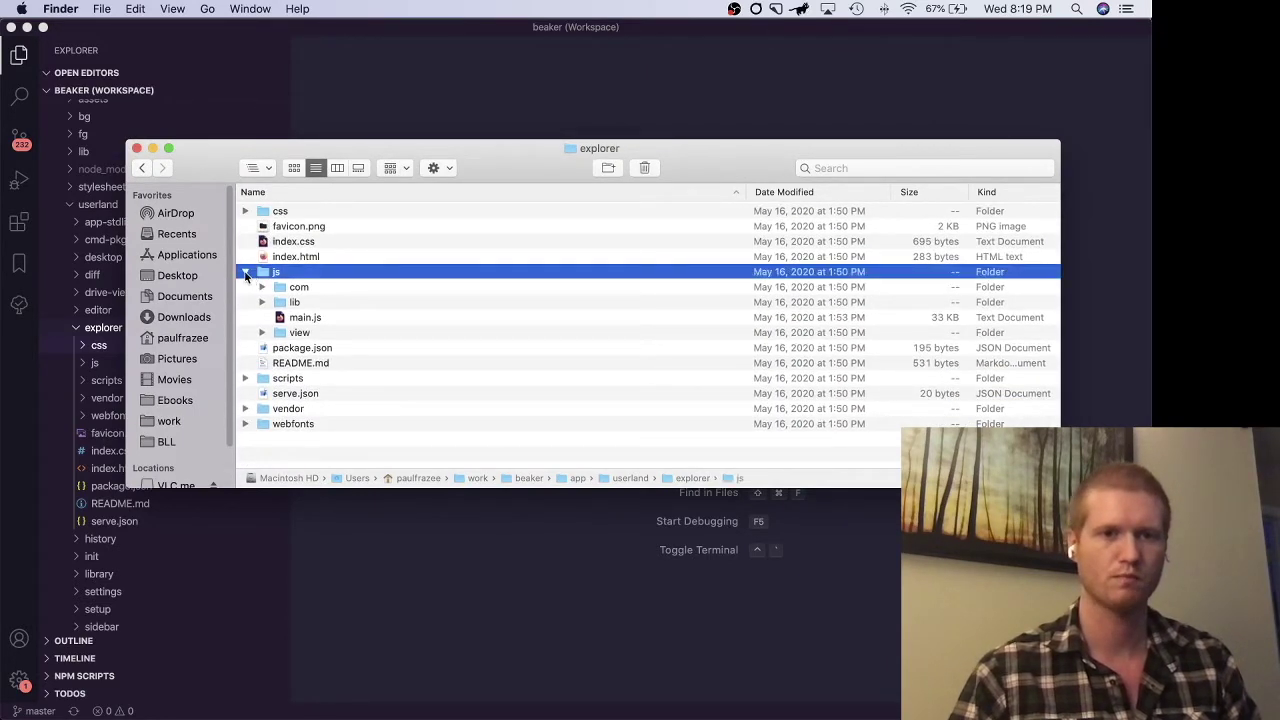
left_click(245, 271)
Step: Copy all contents of the explorer folder into work/beaker-files-explorer using a second Finder window
key("super+n")
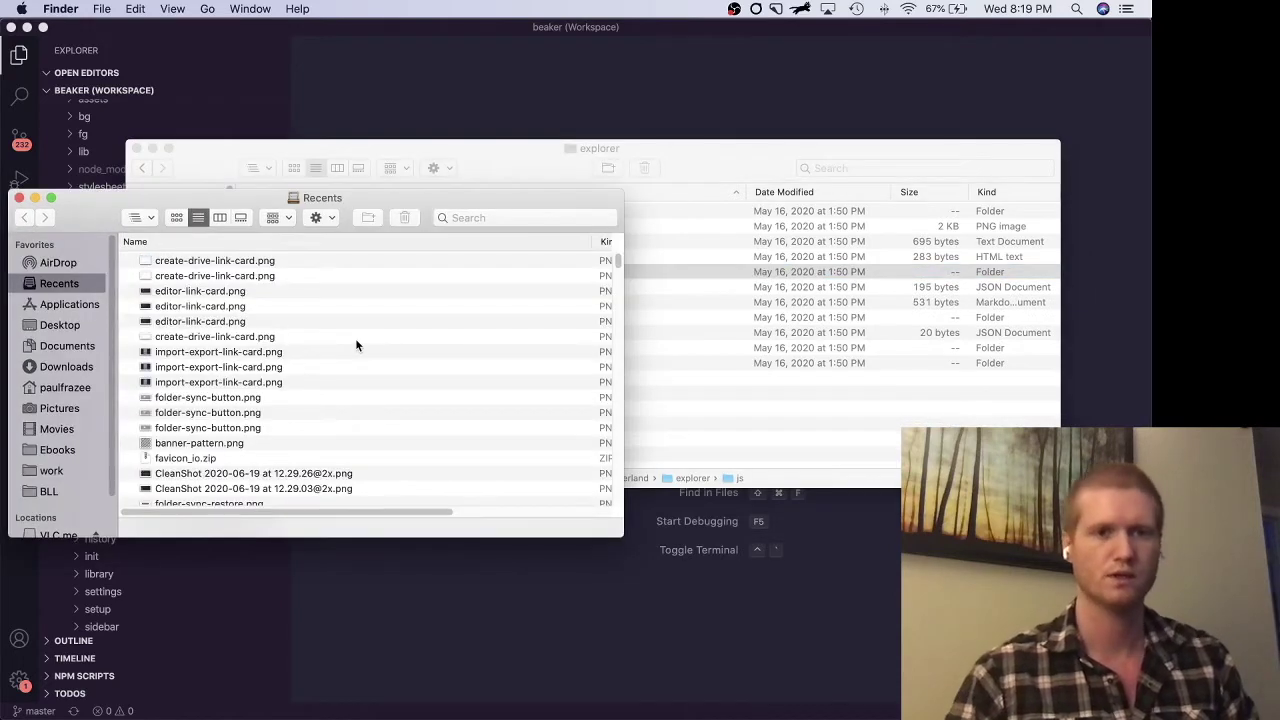
left_click(51, 470)
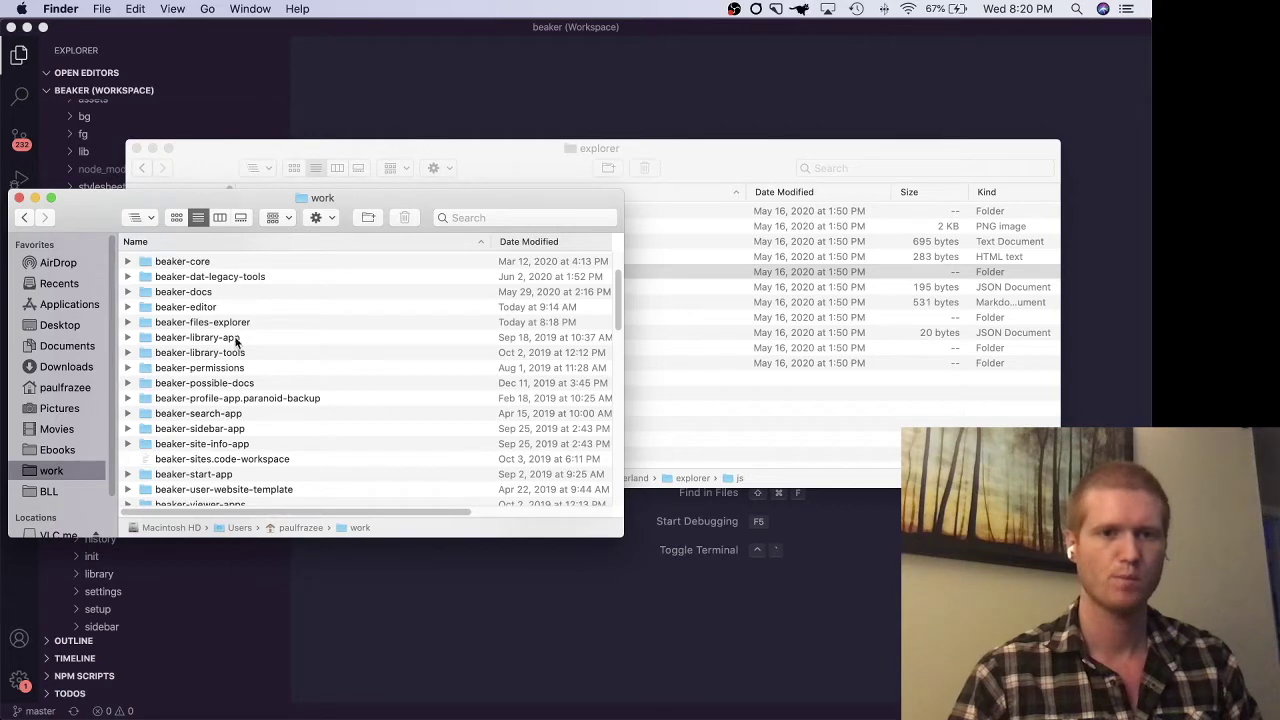
double_click(232, 322)
left_click(704, 437)
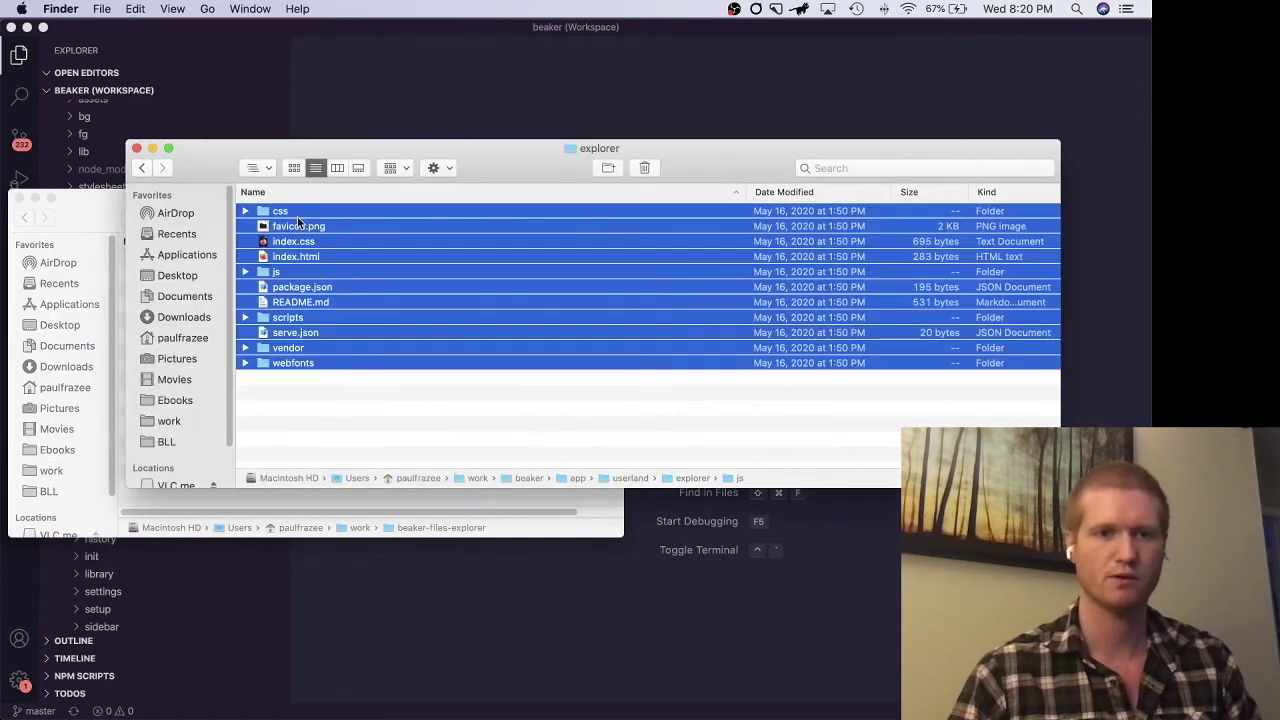
left_click(435, 498)
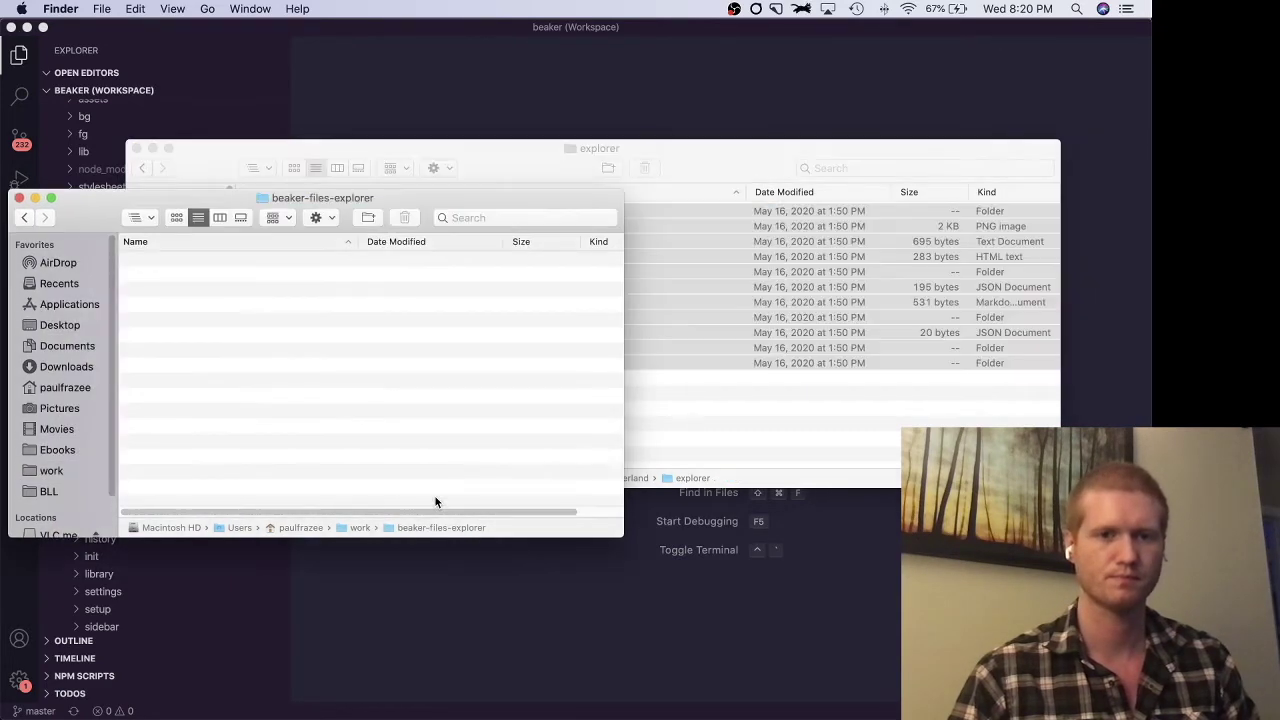
Step: Switch to the Beaker browser and check the Beaker Files Explorer drive's pending local folder sync changes
key("super+Tab")
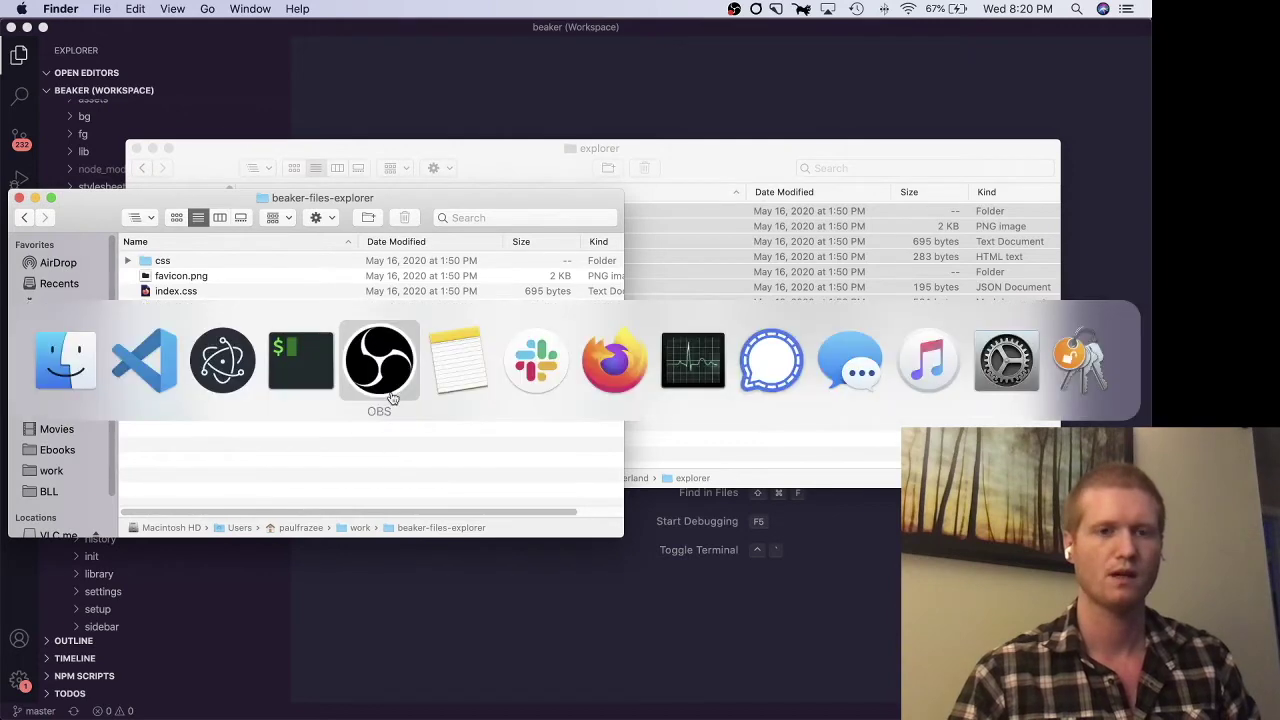
left_click(245, 372)
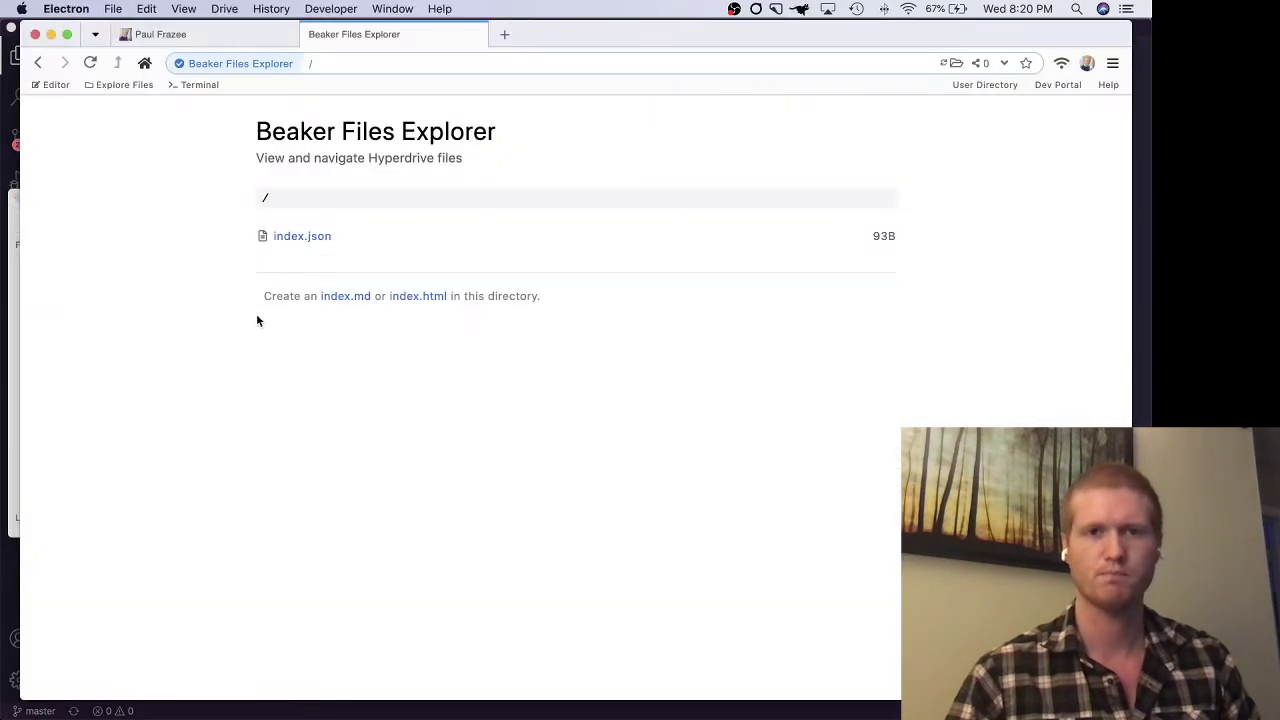
left_click(950, 62)
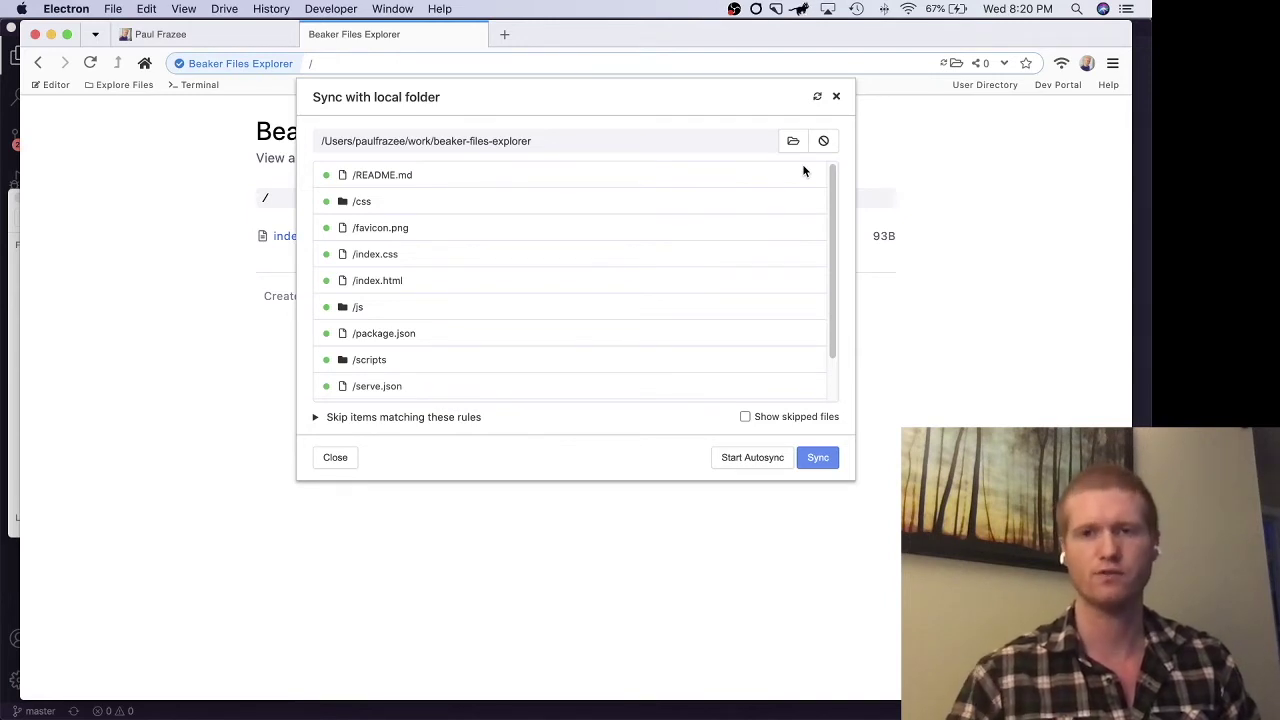
left_click(836, 96)
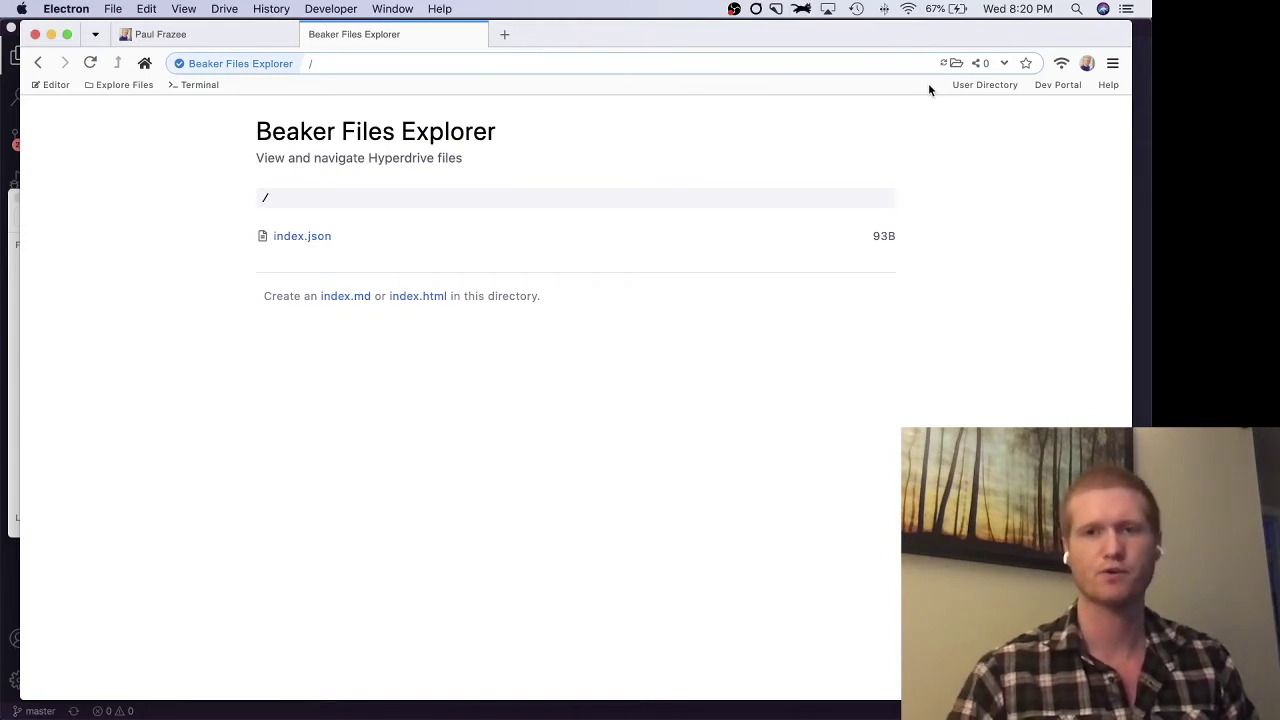
Step: Examine the files pending sync again, including the contents of the js, js/lib and scripts folders
left_click(945, 63)
scroll(600, 335, "down", 3)
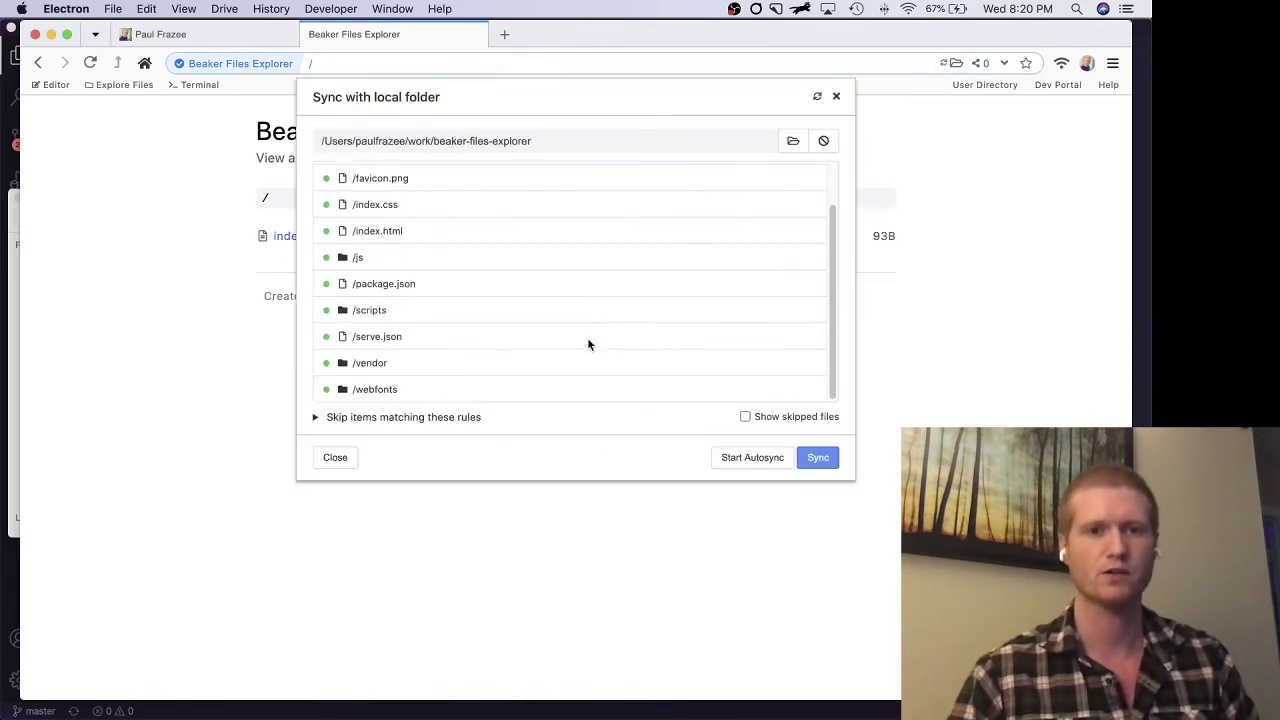
left_click(419, 258)
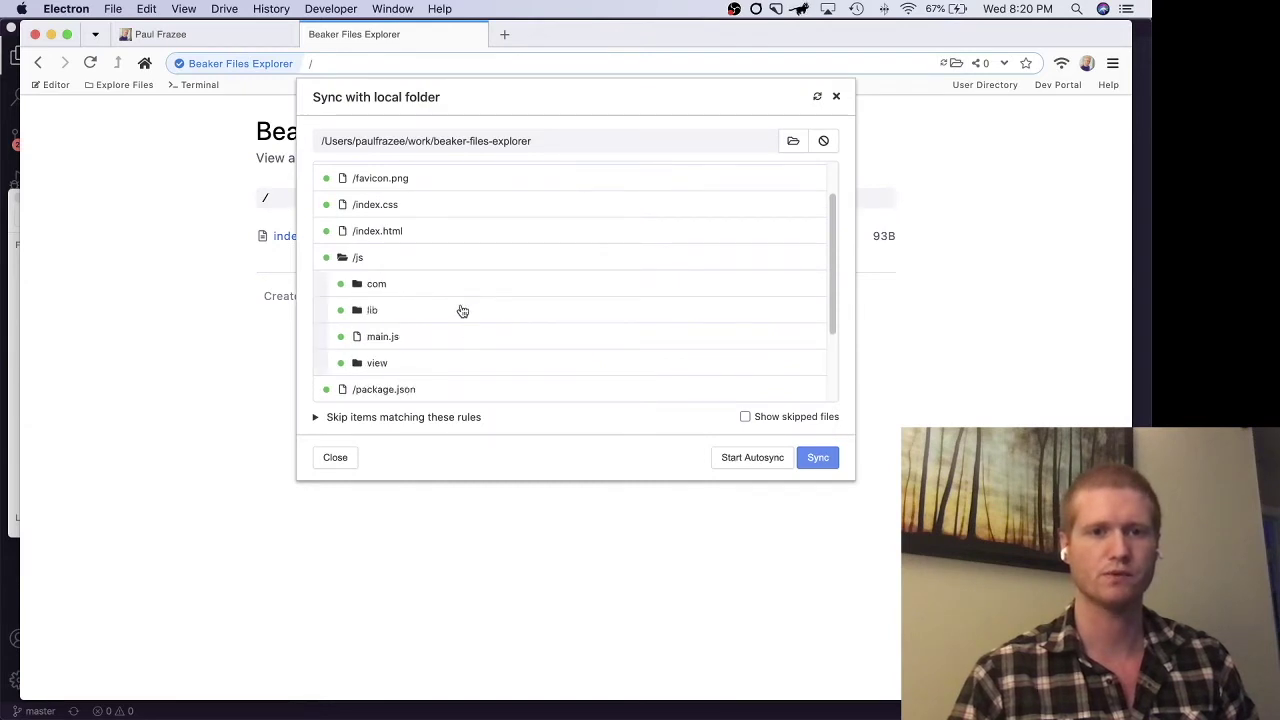
left_click(460, 311)
scroll(535, 332, "down", 1)
scroll(535, 332, "down", 8)
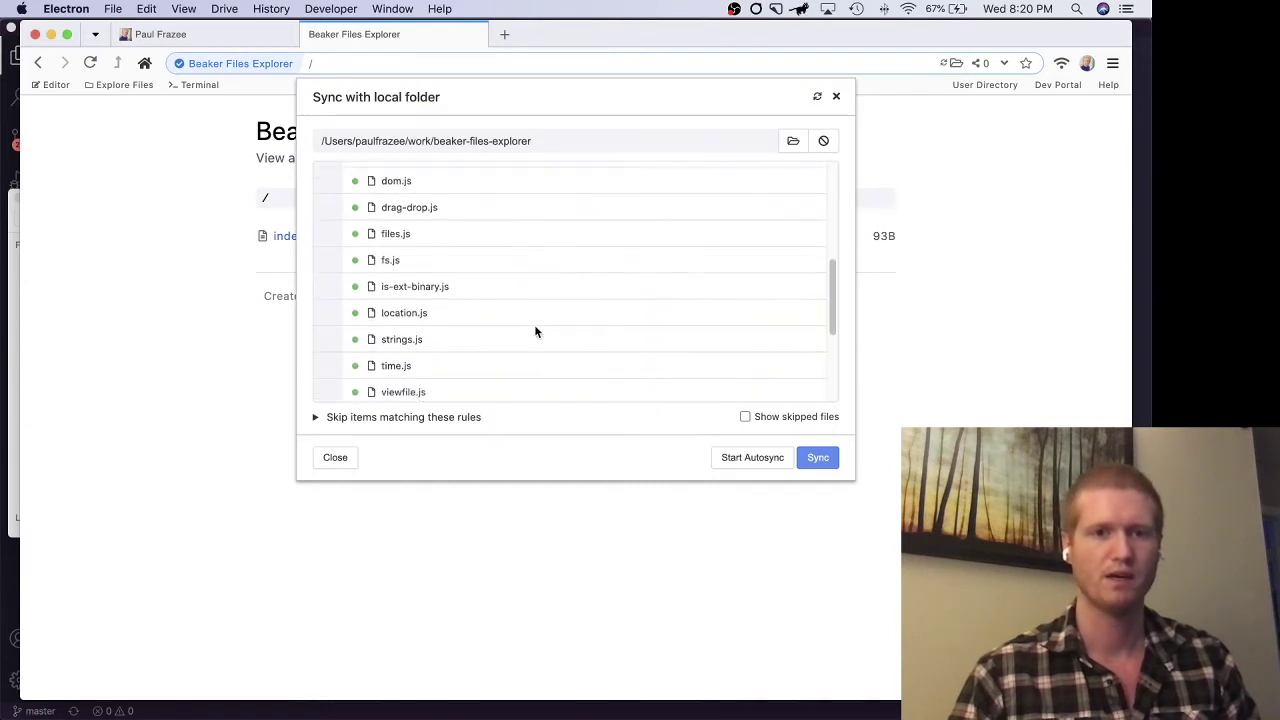
scroll(534, 331, "up", 11)
left_click(373, 309)
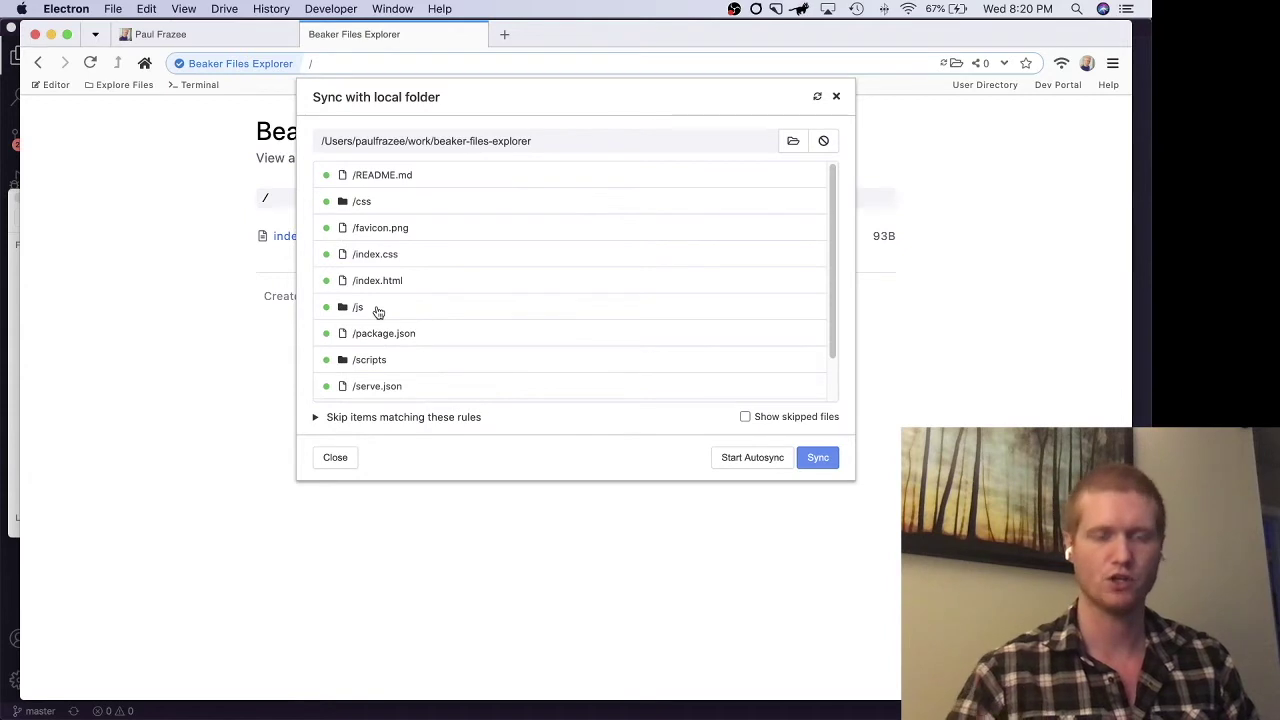
scroll(500, 290, "down", 1)
left_click(472, 331)
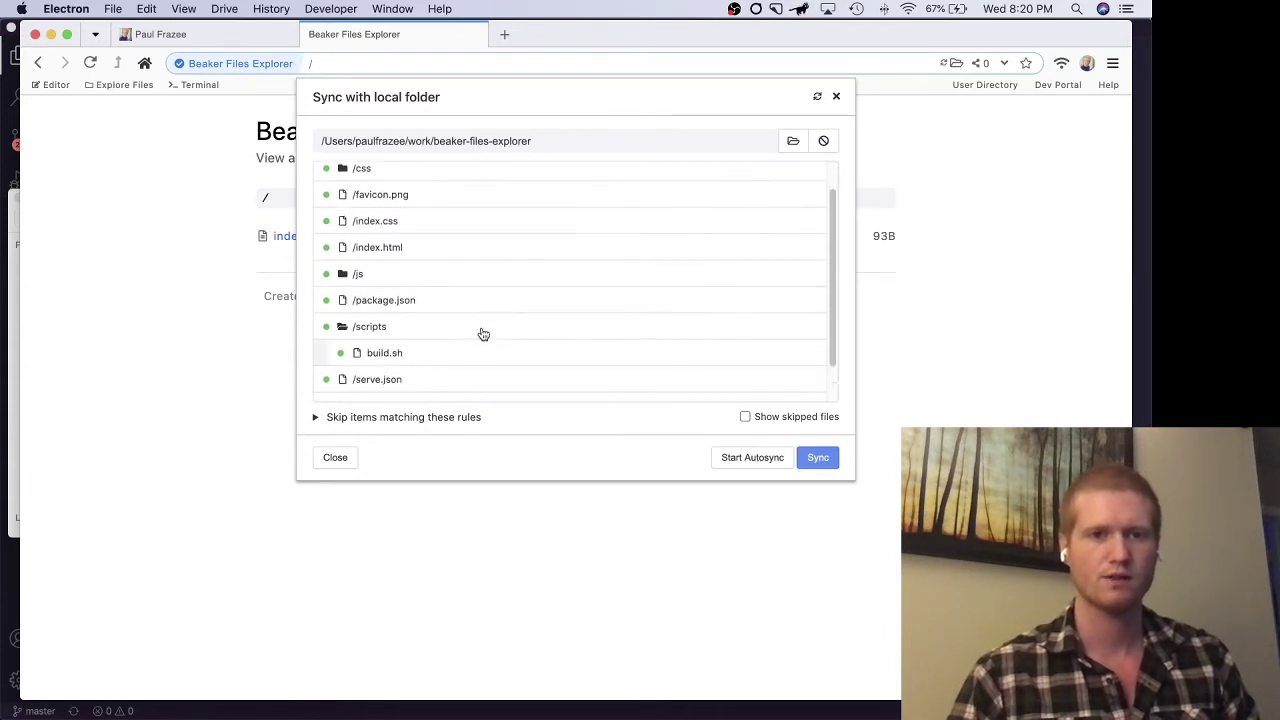
scroll(490, 325, "down", 1)
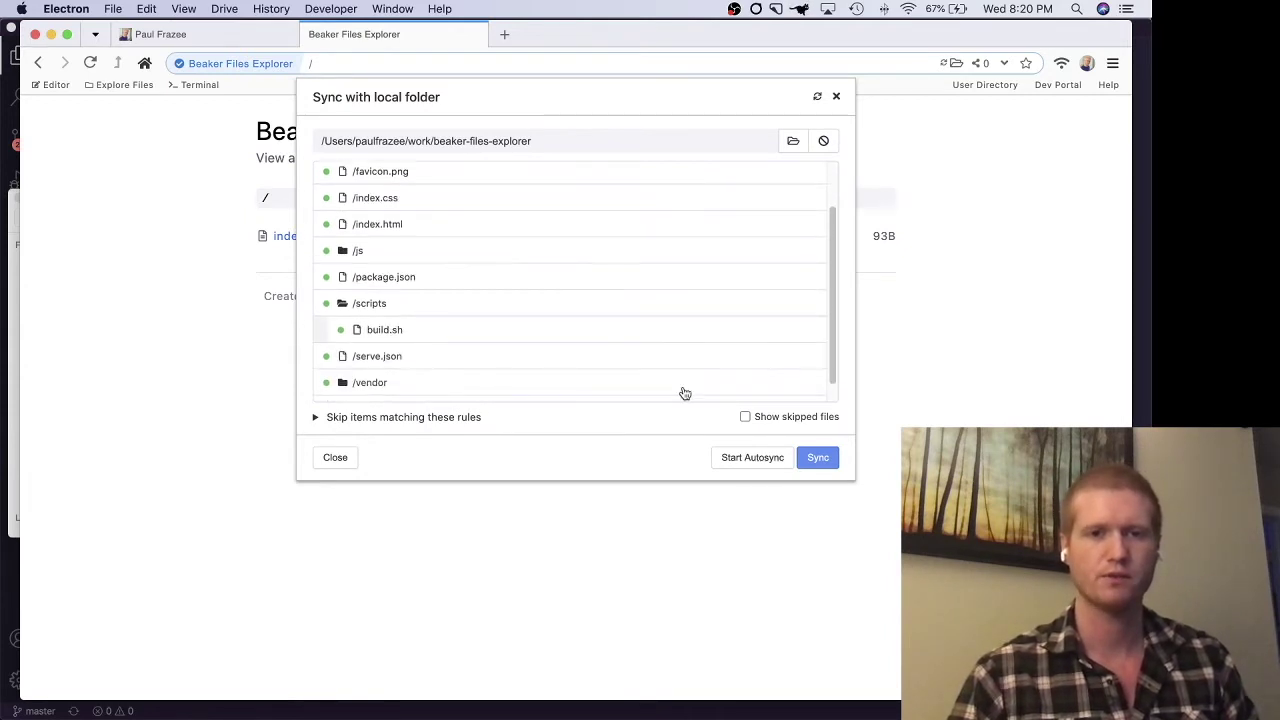
Step: Switch to VS Code, collapse the beaker project and add the work/beaker-files-explorer folder to the workspace
key("super+Tab")
left_click(223, 368)
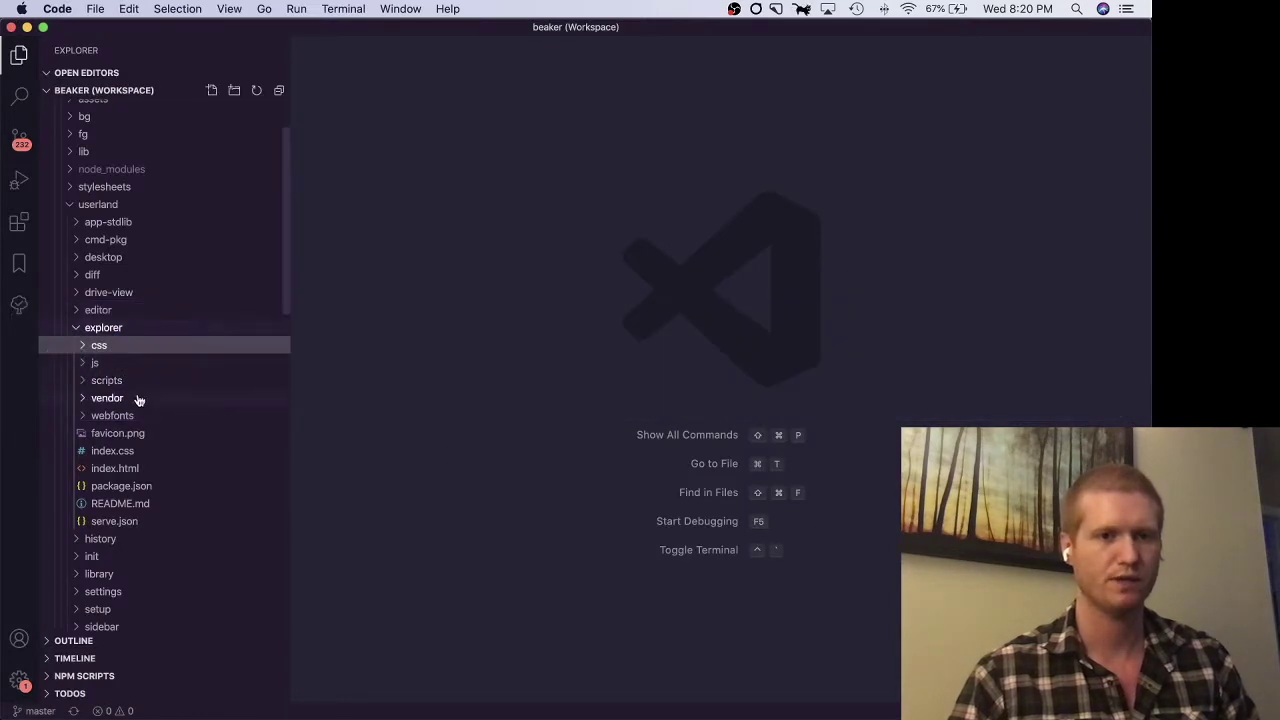
scroll(160, 250, "up", 10)
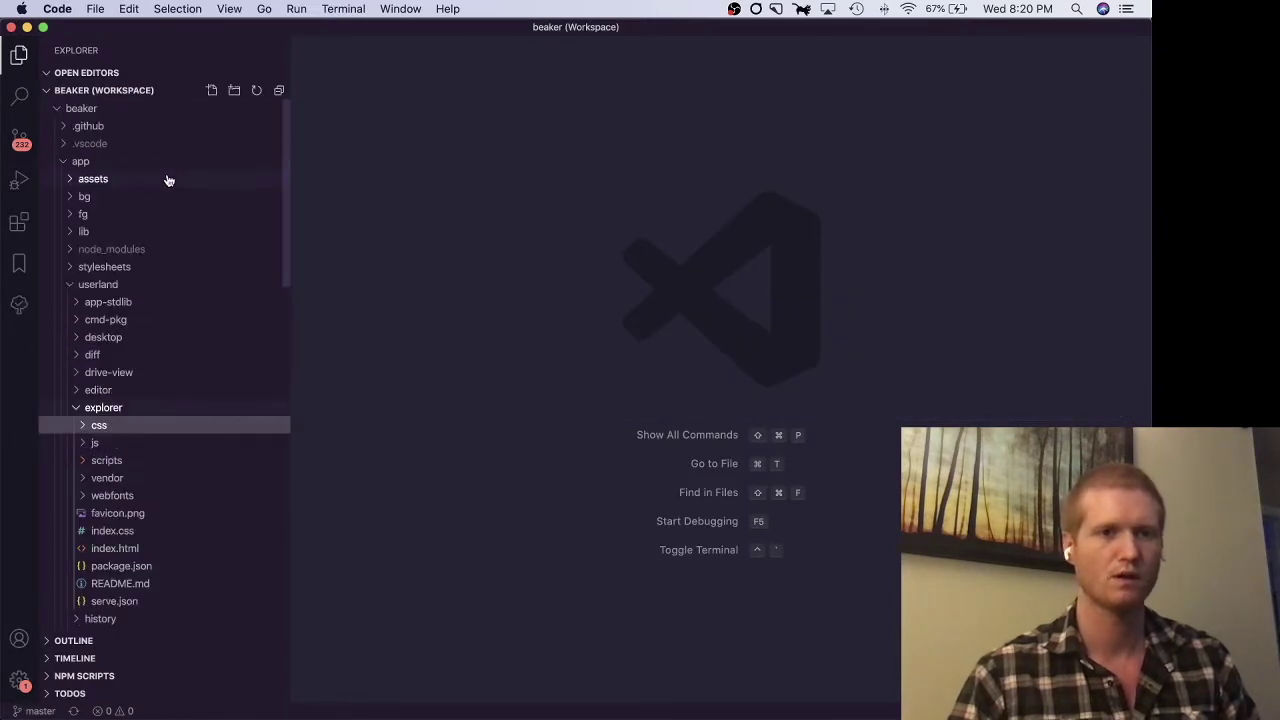
left_click(143, 110)
left_click(142, 284)
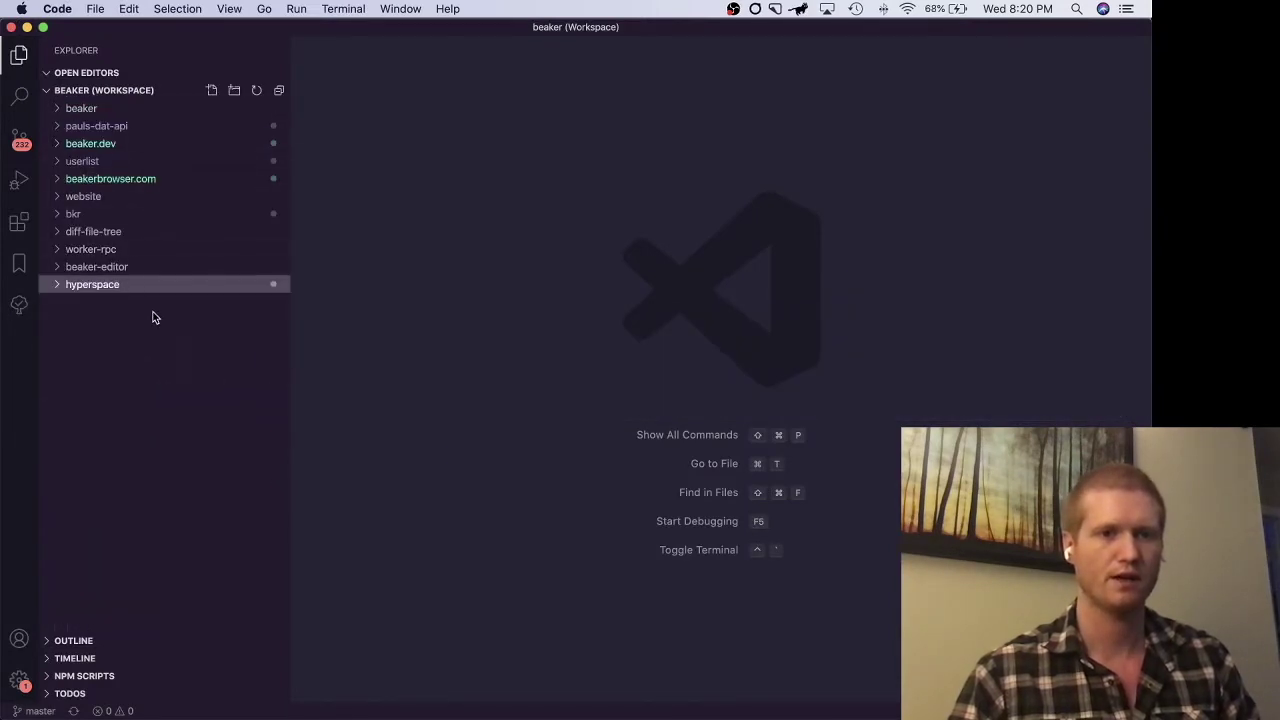
right_click(139, 341)
left_click(226, 352)
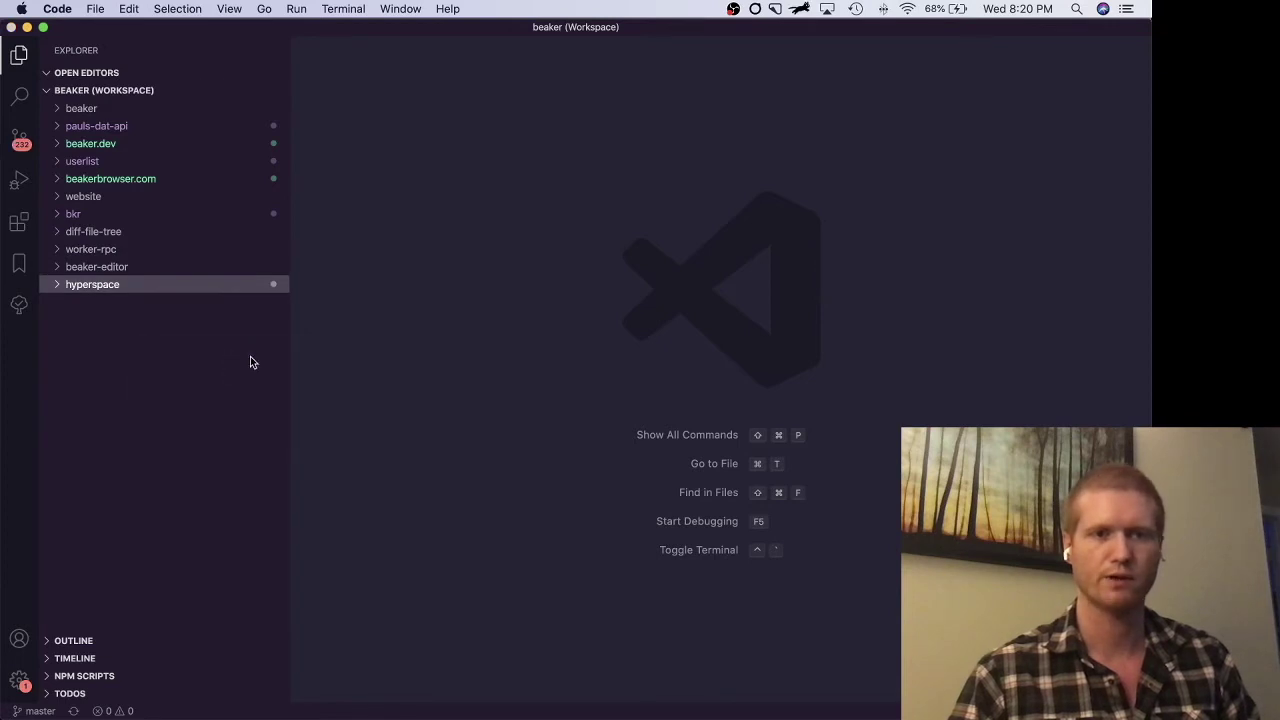
left_click(488, 250)
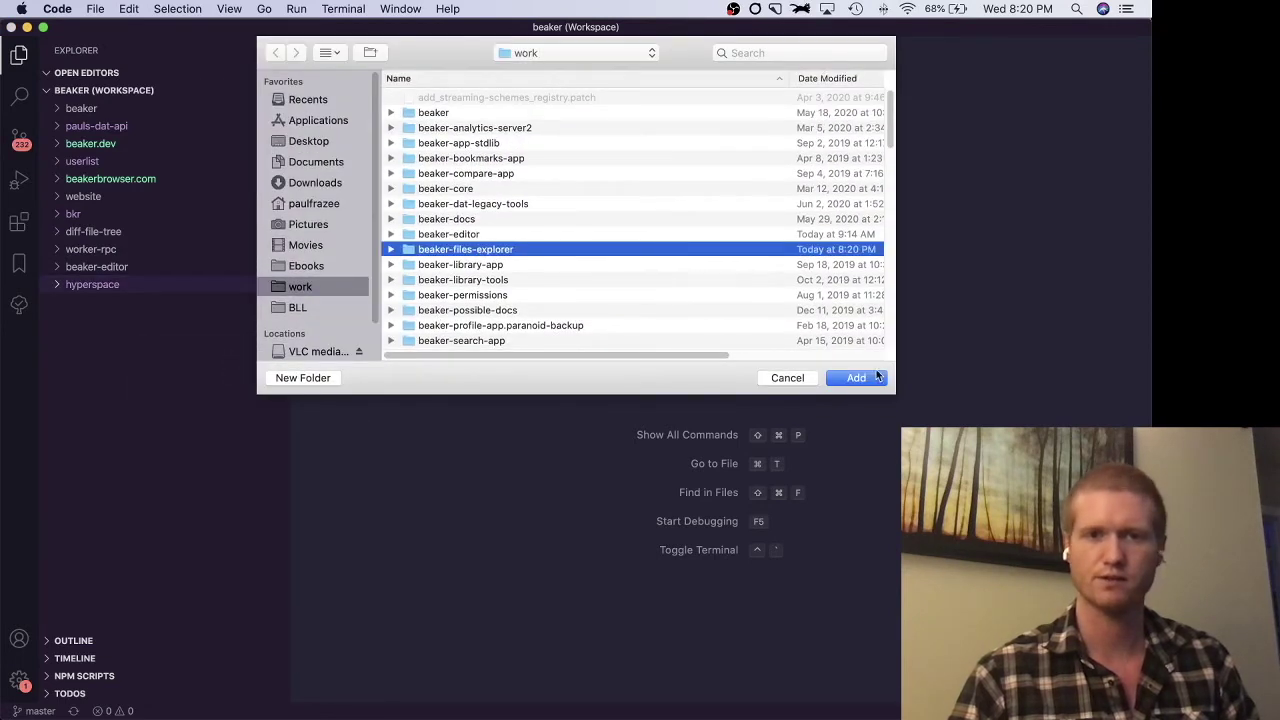
left_click(856, 378)
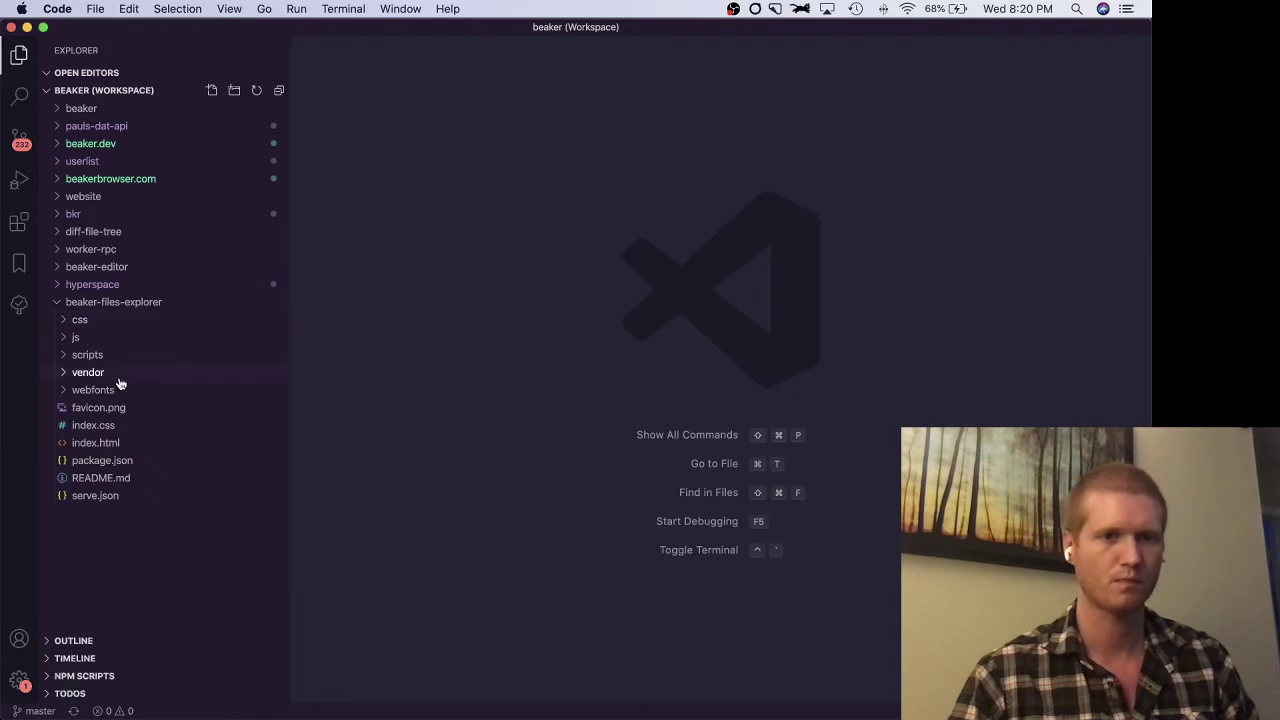
Step: Review build.sh in the beaker-files-explorer scripts folder and move the scripts folder to the Trash
left_click(117, 355)
left_click(120, 372)
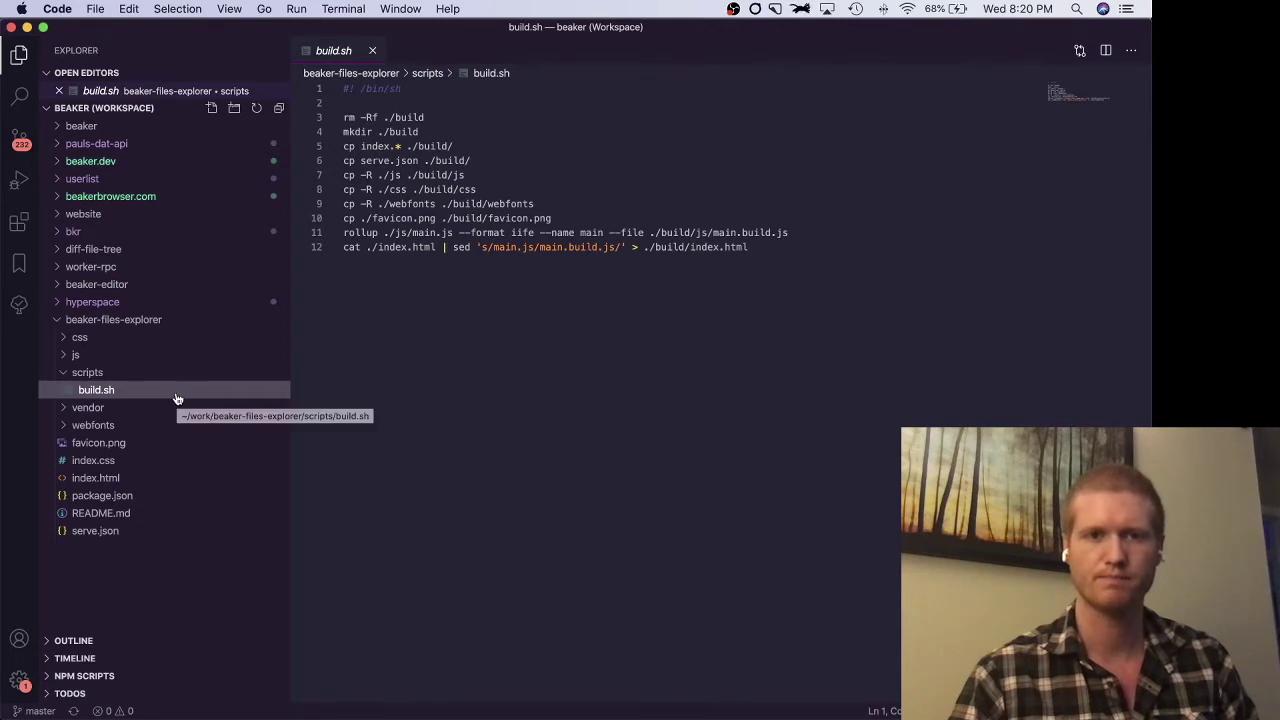
right_click(103, 386)
left_click(180, 590)
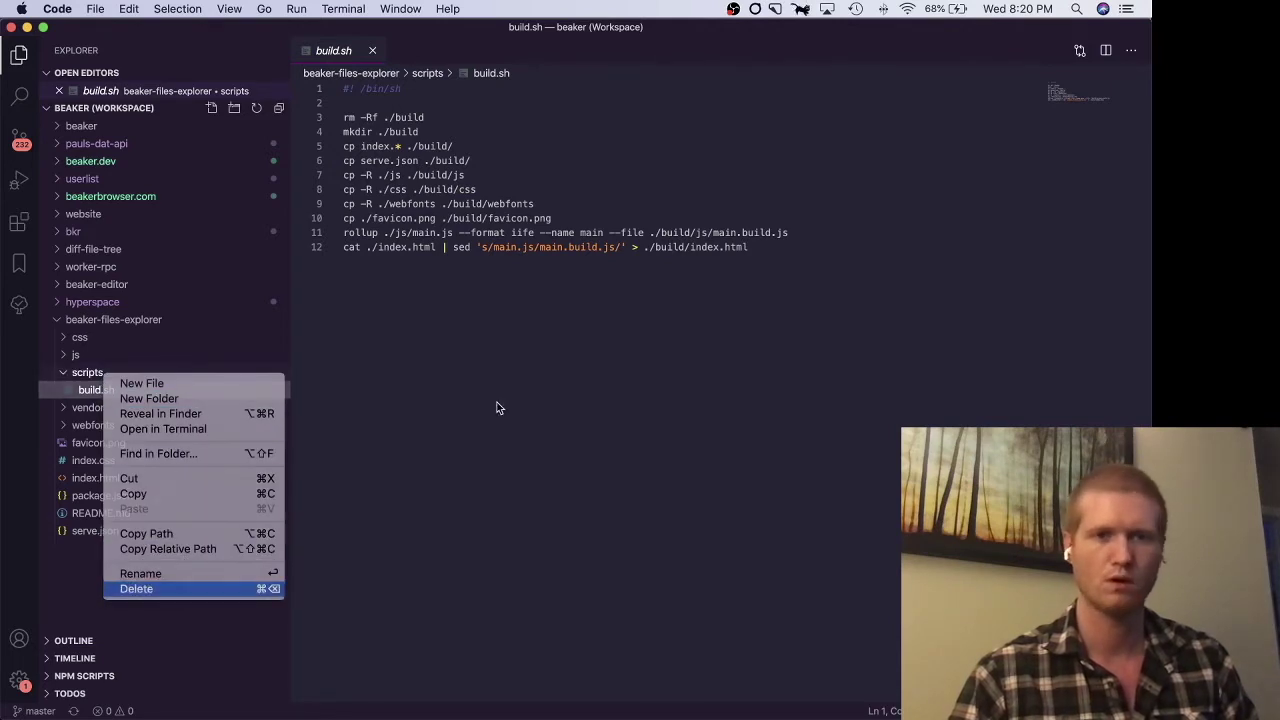
left_click(664, 146)
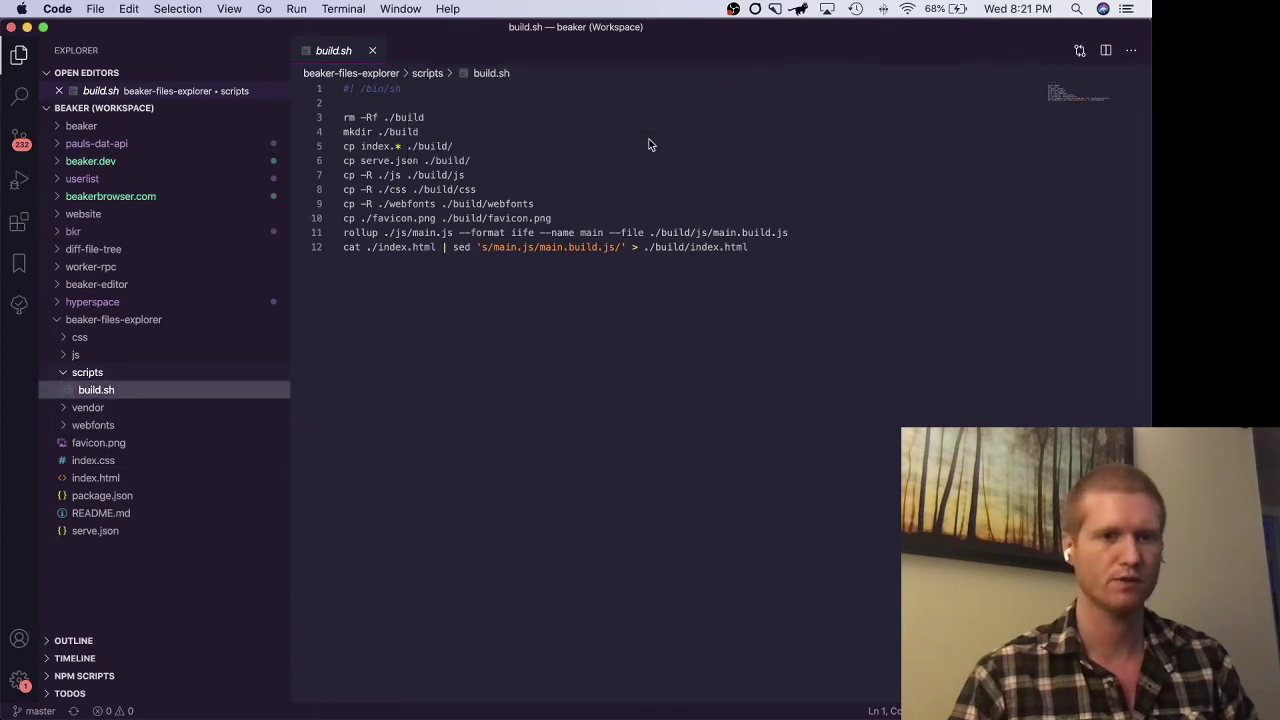
Step: Review package.json and serve.json in beaker-files-explorer and move both files to the Trash
left_click(110, 443)
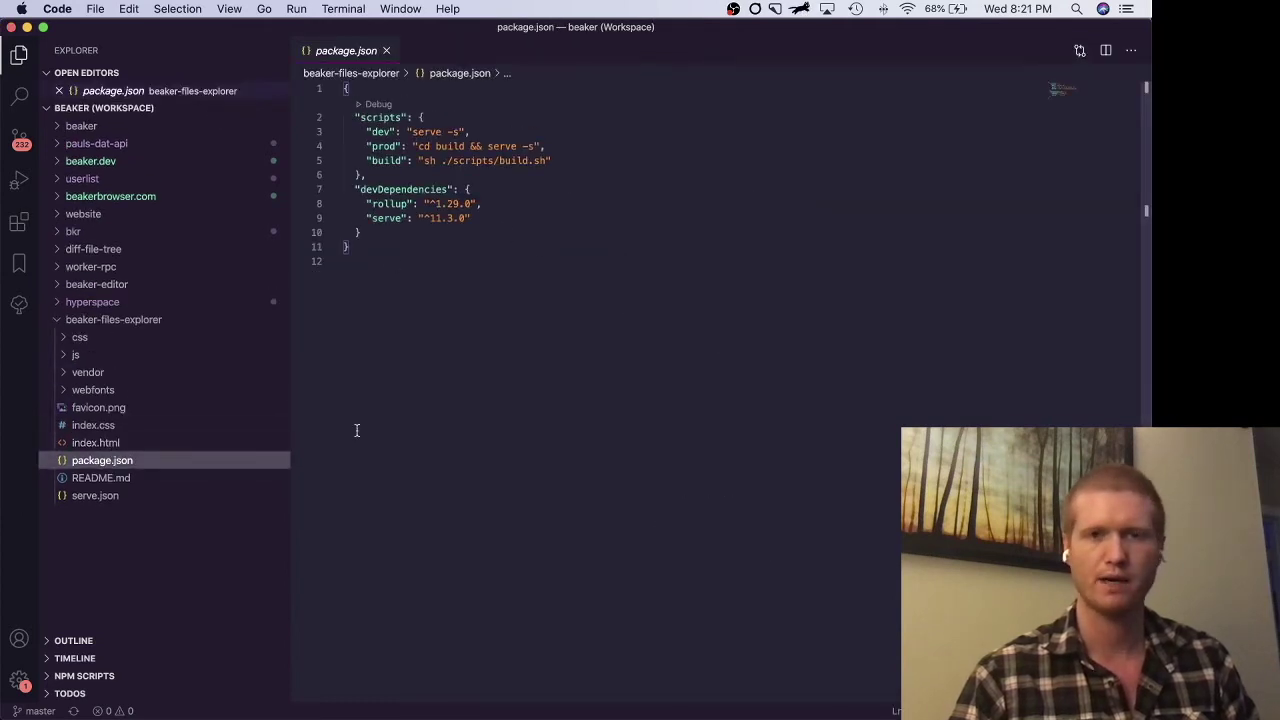
right_click(88, 462)
left_click(181, 673)
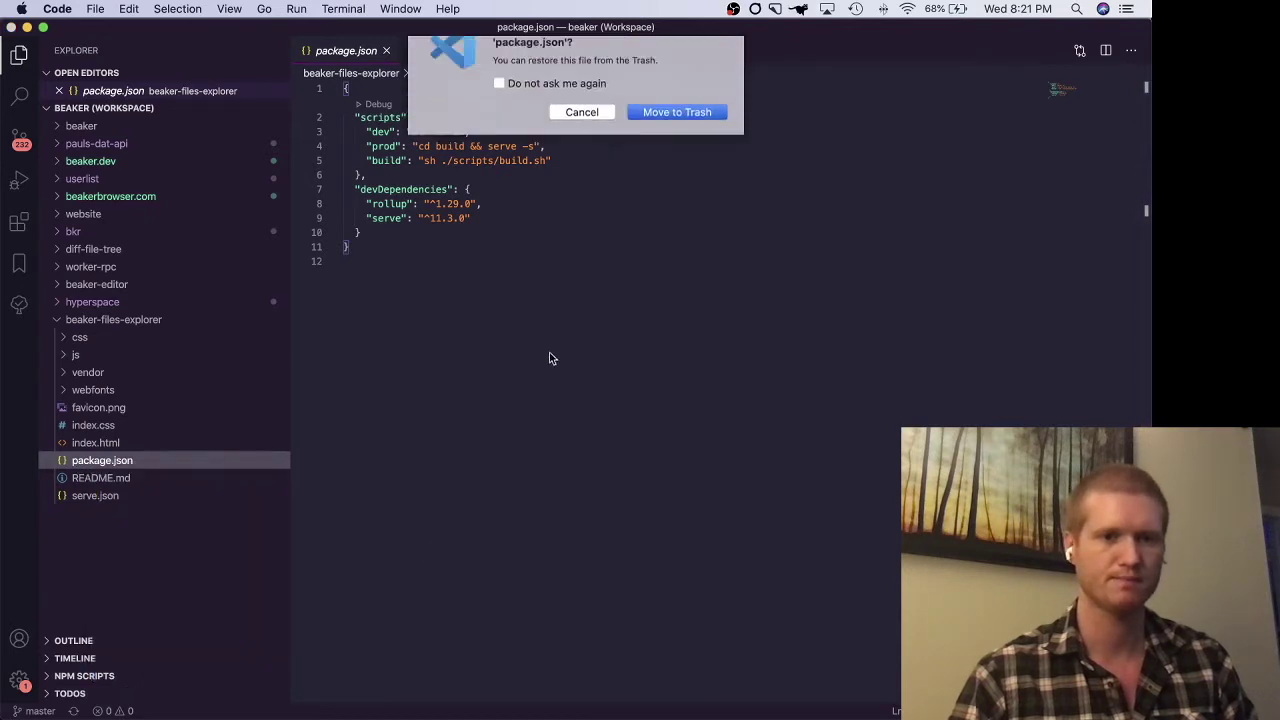
left_click(665, 147)
left_click(90, 461)
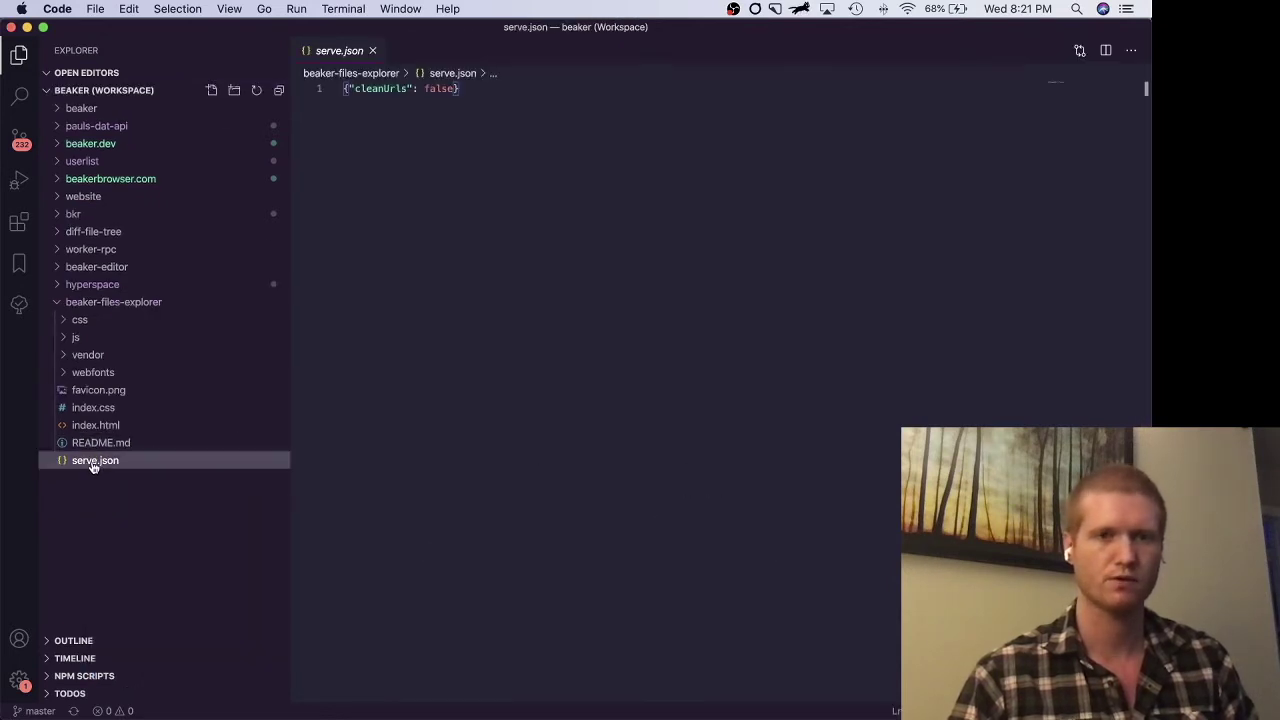
right_click(123, 477)
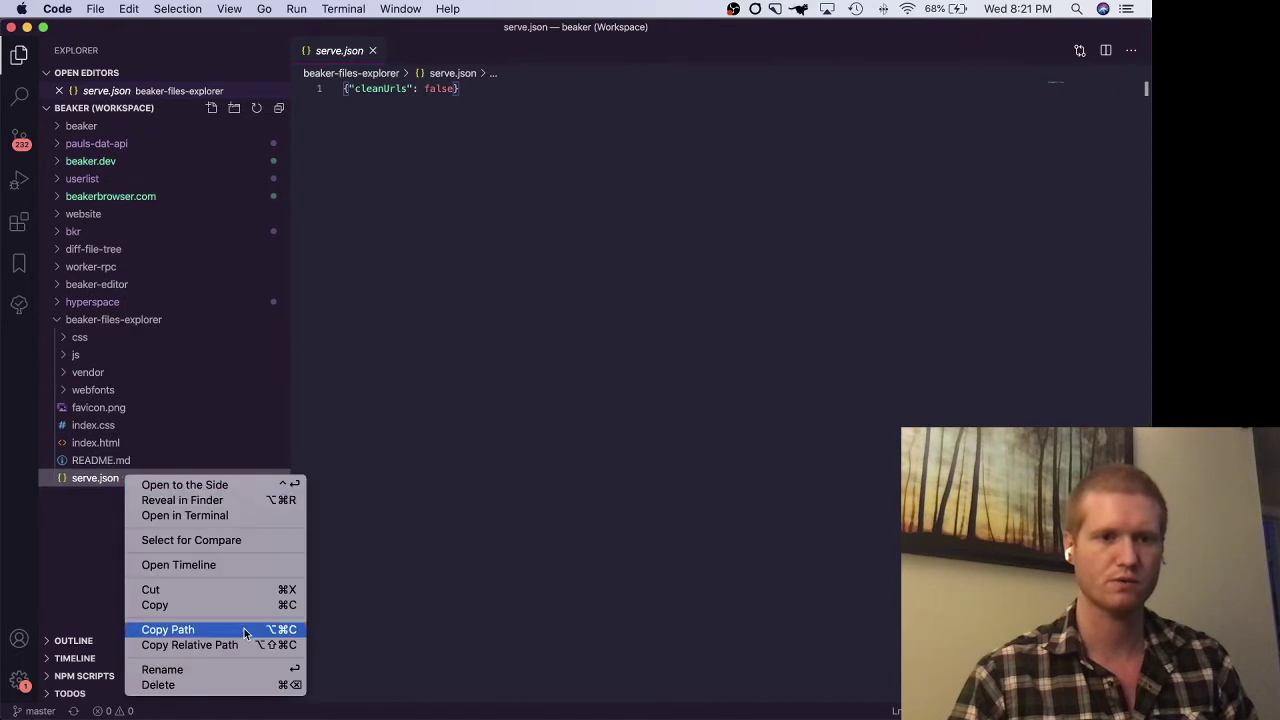
left_click(218, 684)
left_click(674, 138)
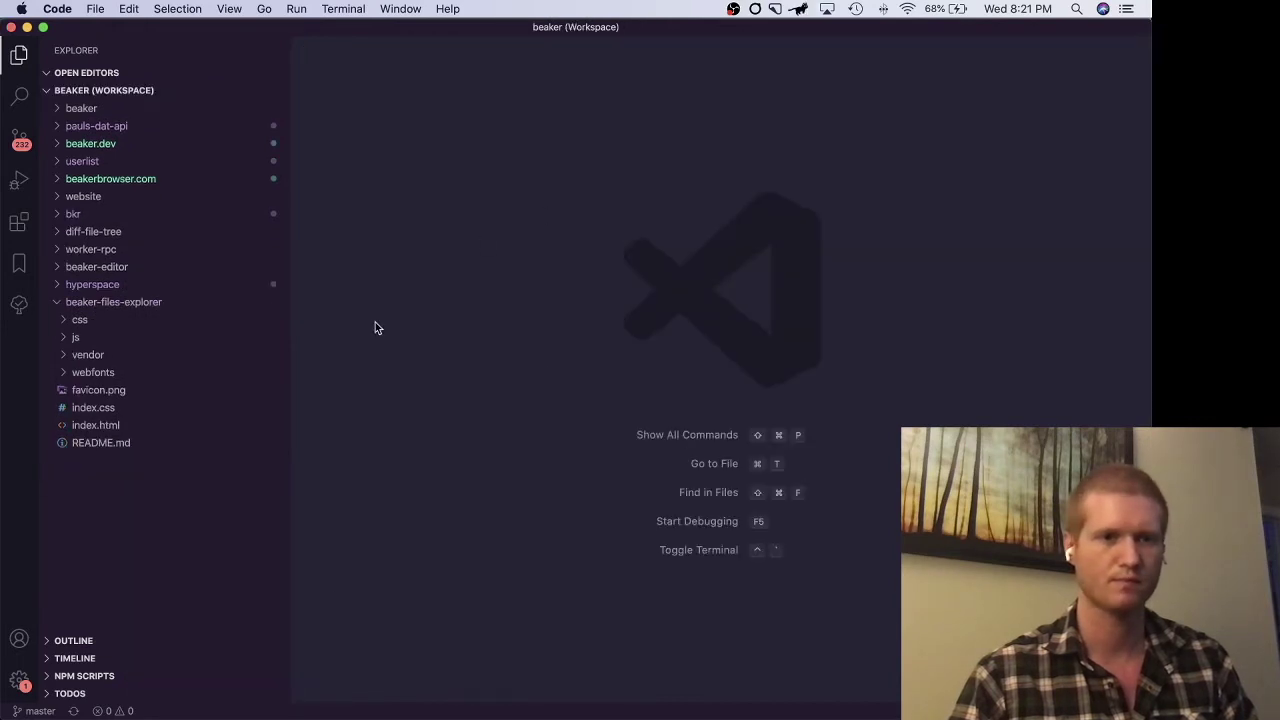
Step: Look through the webfonts, vendor, js and css folders left in the beaker-files-explorer project
left_click(155, 373)
left_click(155, 373)
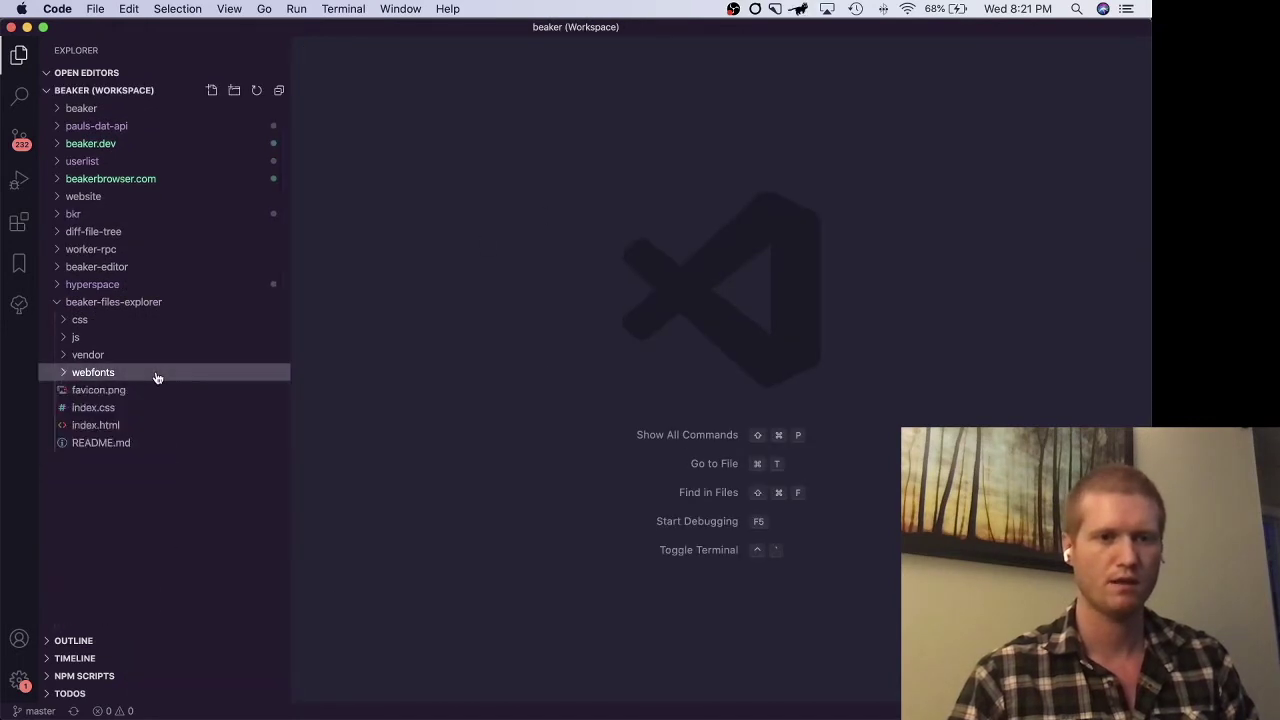
left_click(149, 358)
left_click(148, 358)
left_click(138, 340)
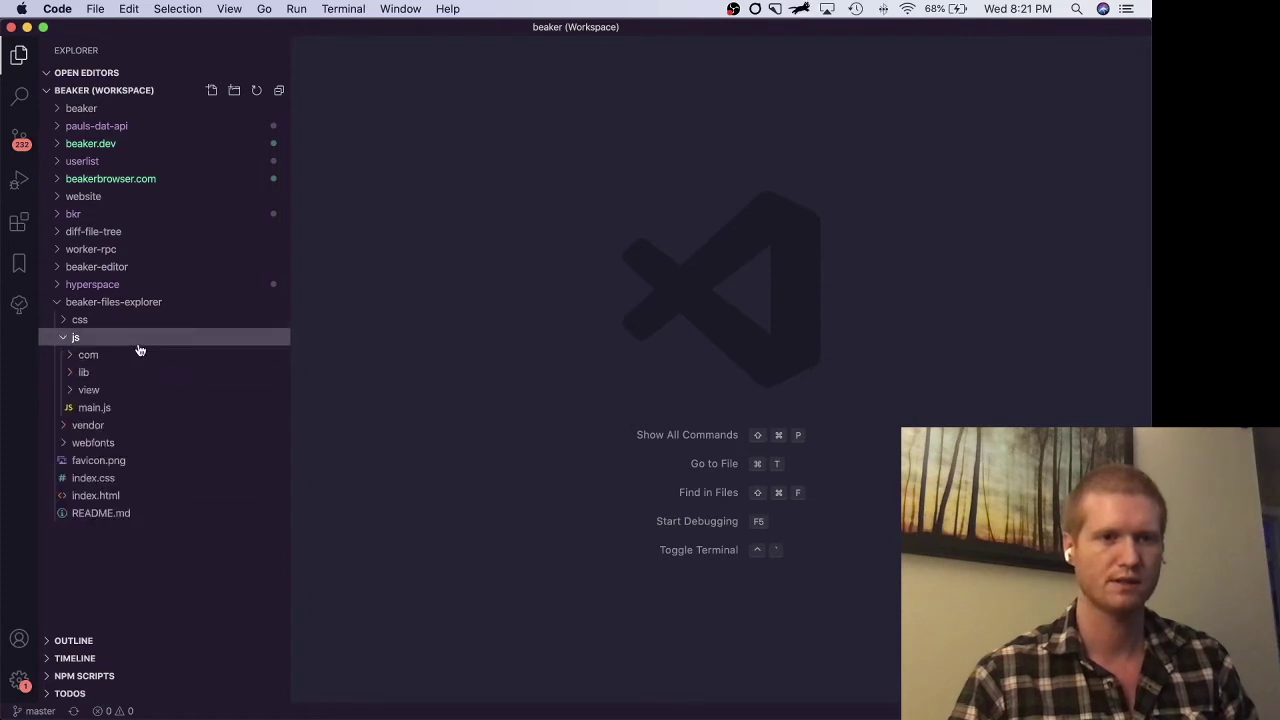
left_click(132, 336)
left_click(127, 321)
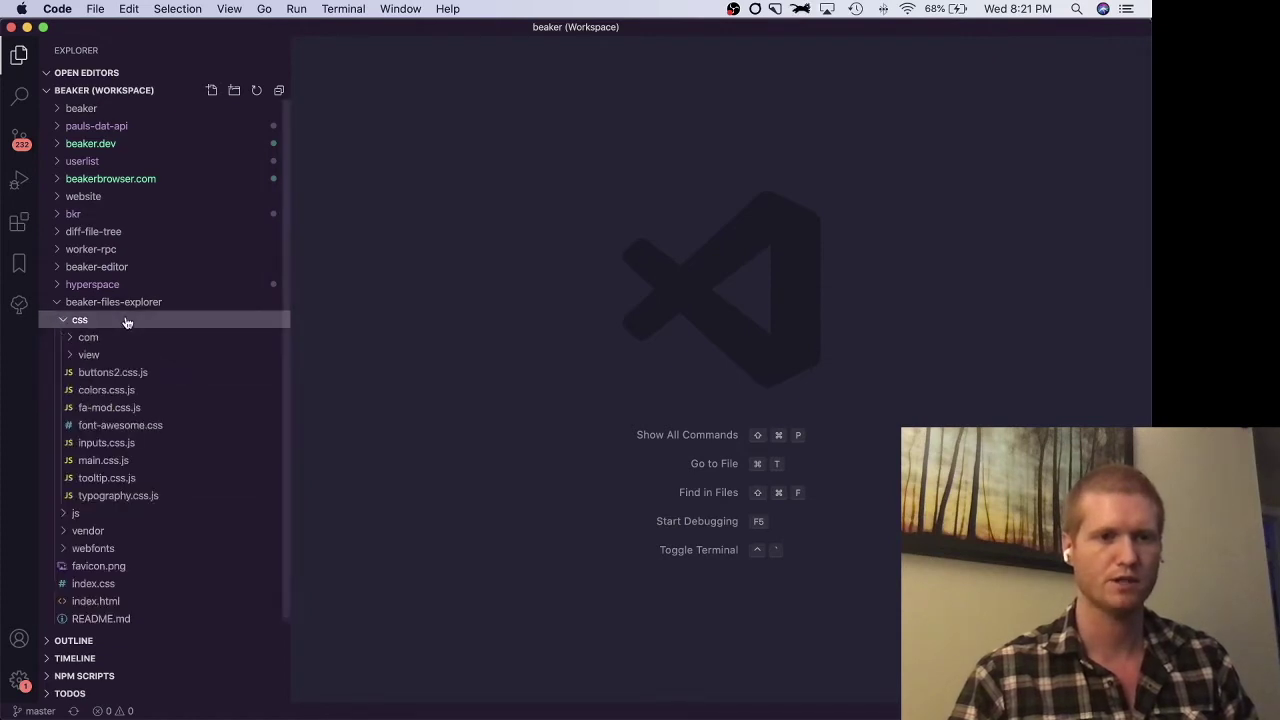
left_click(127, 320)
Step: Switch to Beaker, refresh the pending local folder changes and examine the css folder and its view subfolder
key("super+Tab")
left_click(169, 380)
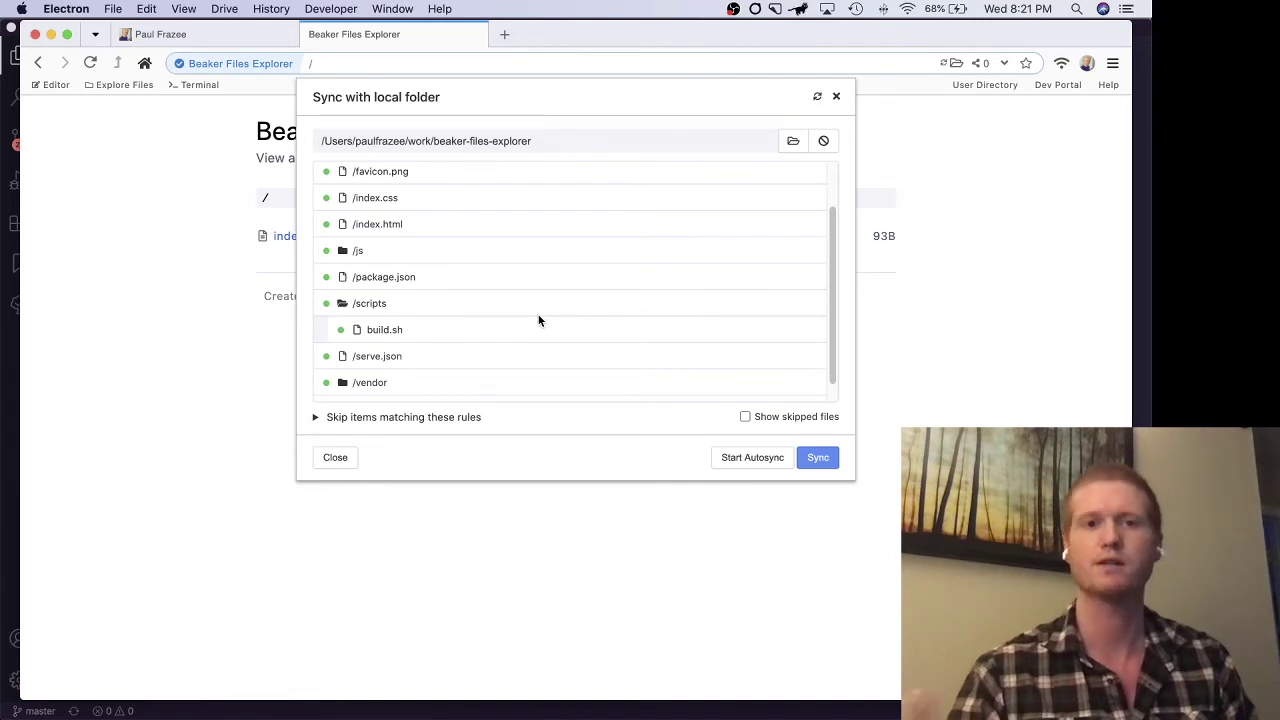
left_click(818, 98)
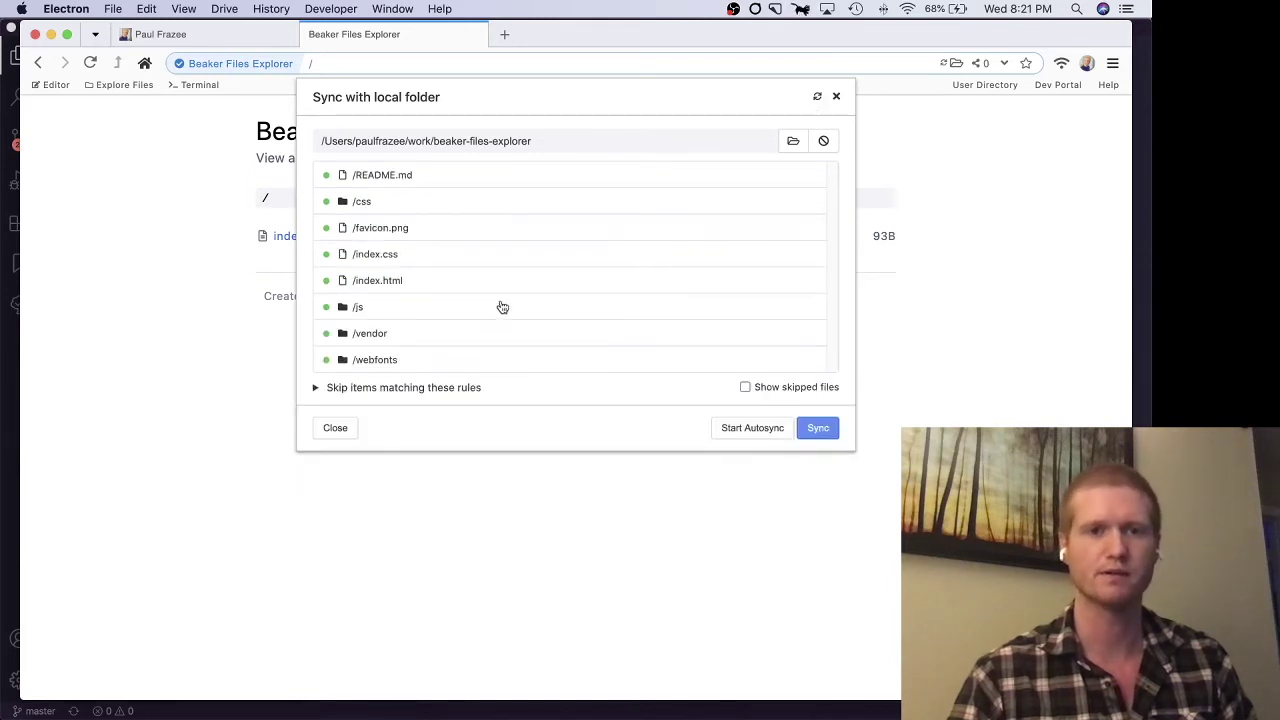
left_click(426, 201)
scroll(480, 290, "down", 4)
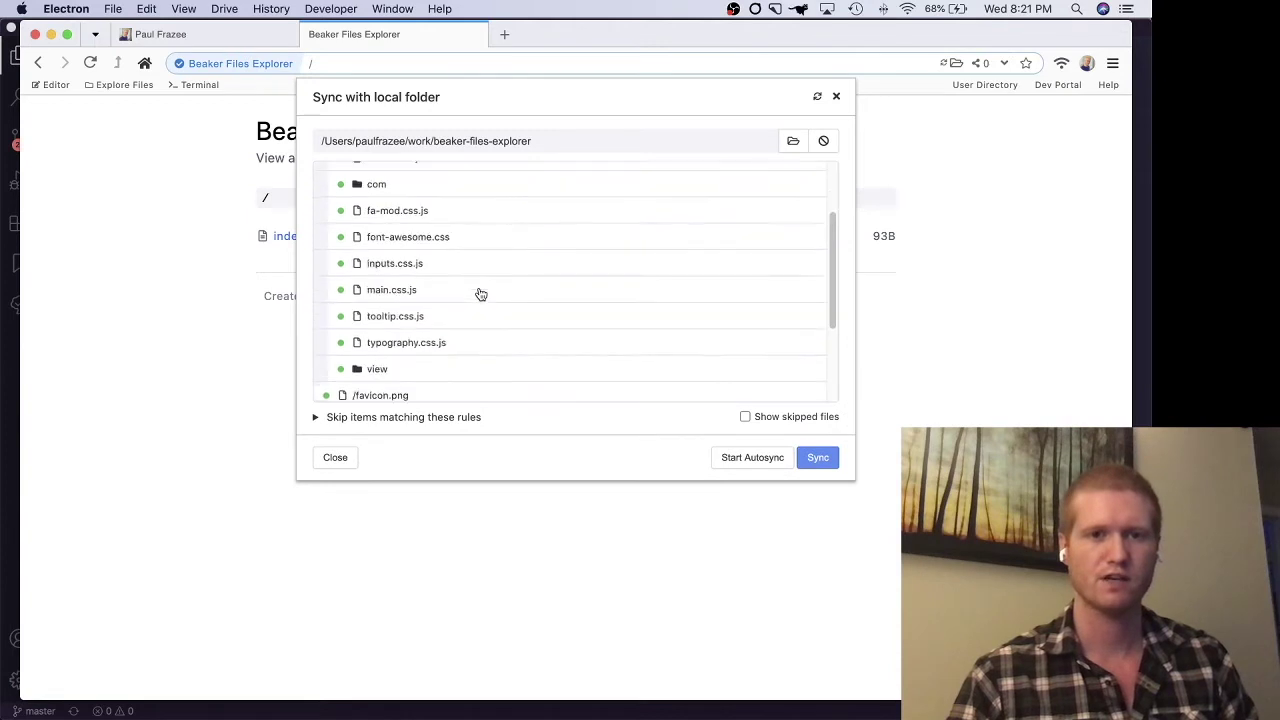
left_click(436, 324)
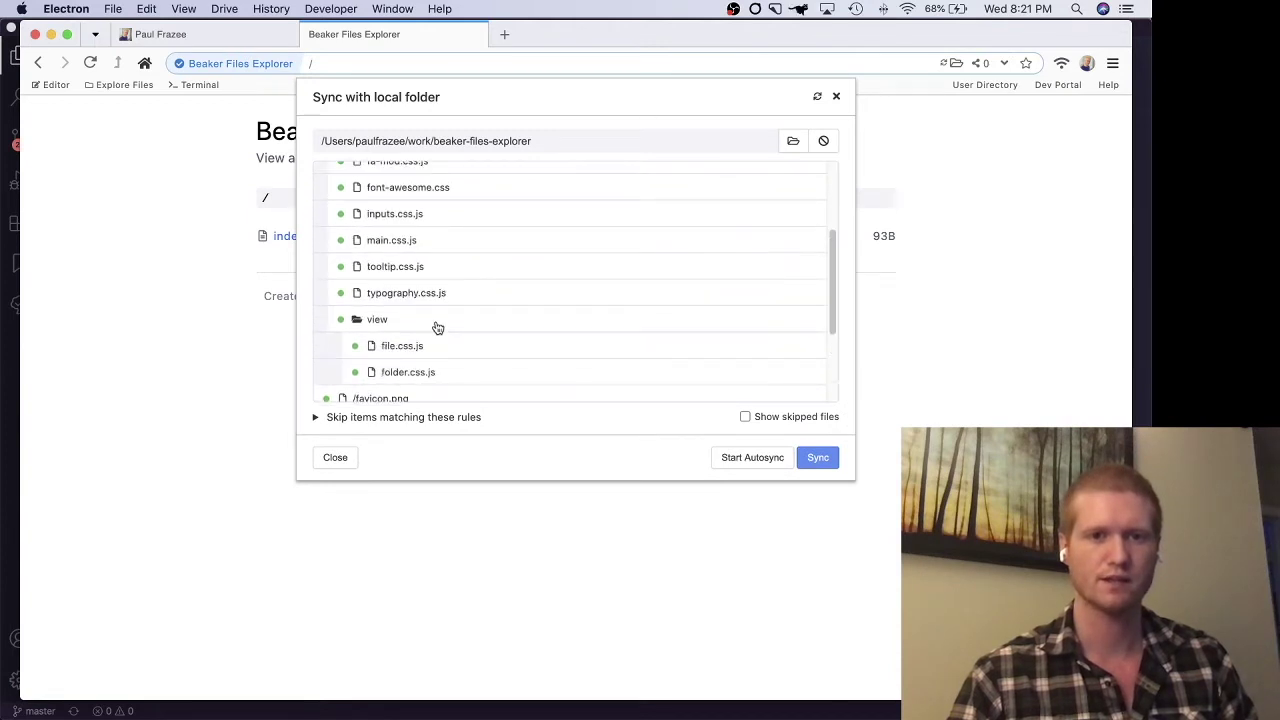
scroll(425, 312, "up", 5)
left_click(409, 205)
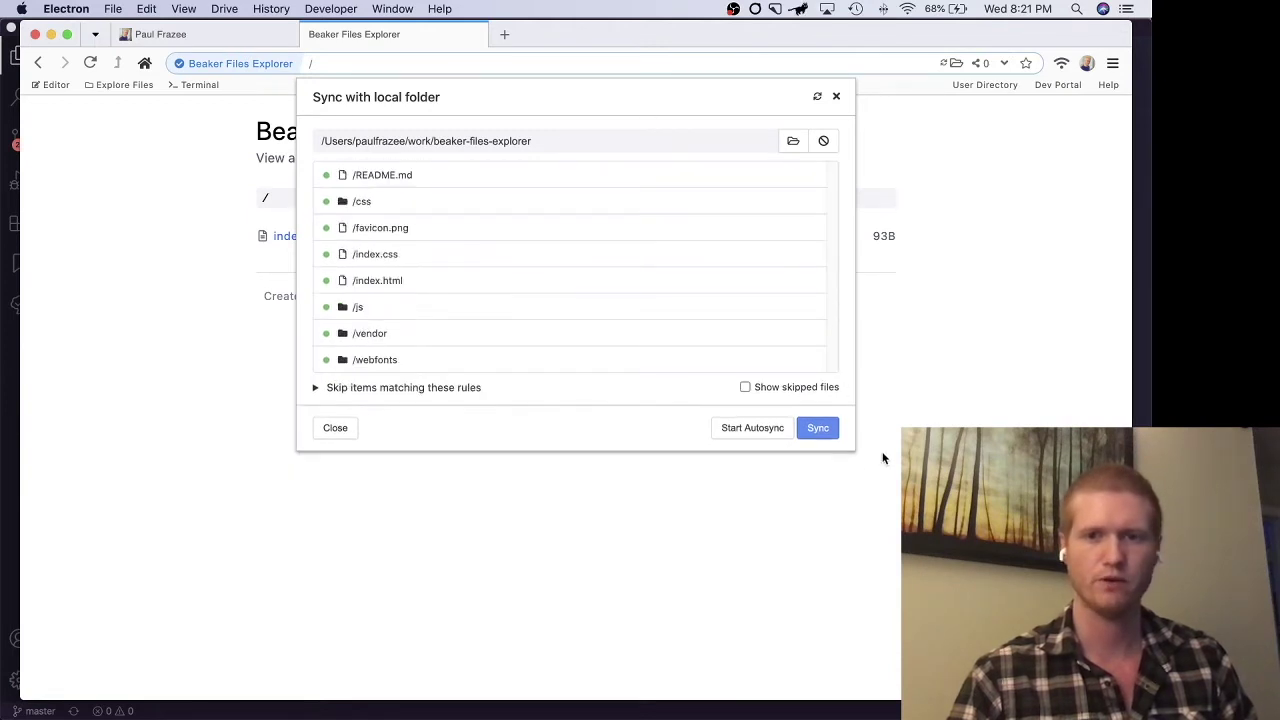
Step: Sync the local folder's files into the drive, close the sync dialog and reload the drive page
left_click(821, 428)
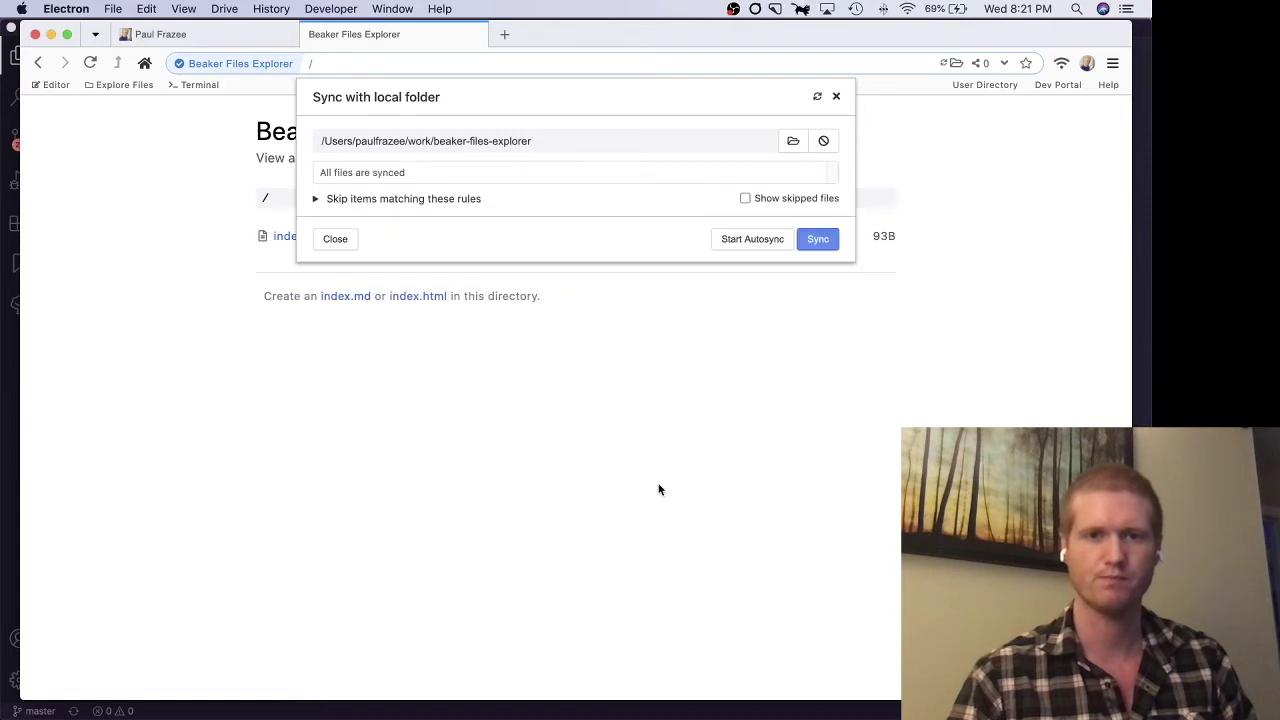
left_click(836, 96)
key("super+r")
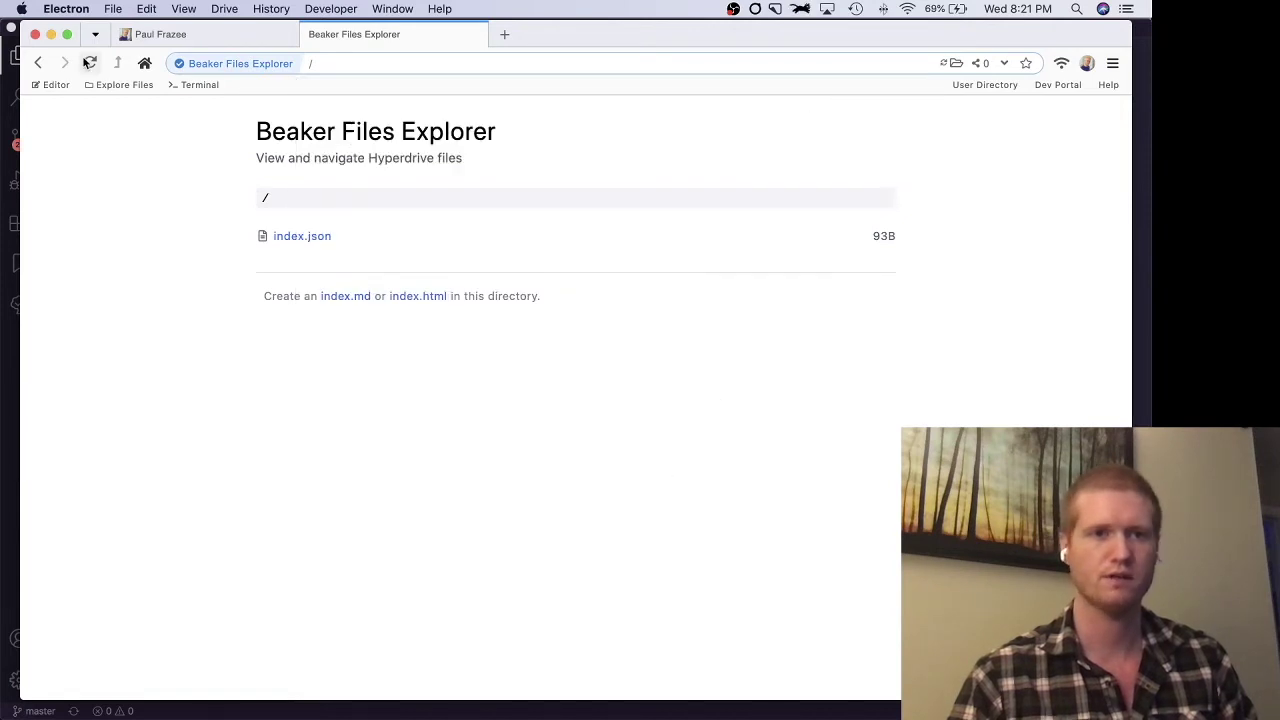
Step: Open the developer console with log levels set to default and shrink it to enlarge the page view
key("super+alt+i")
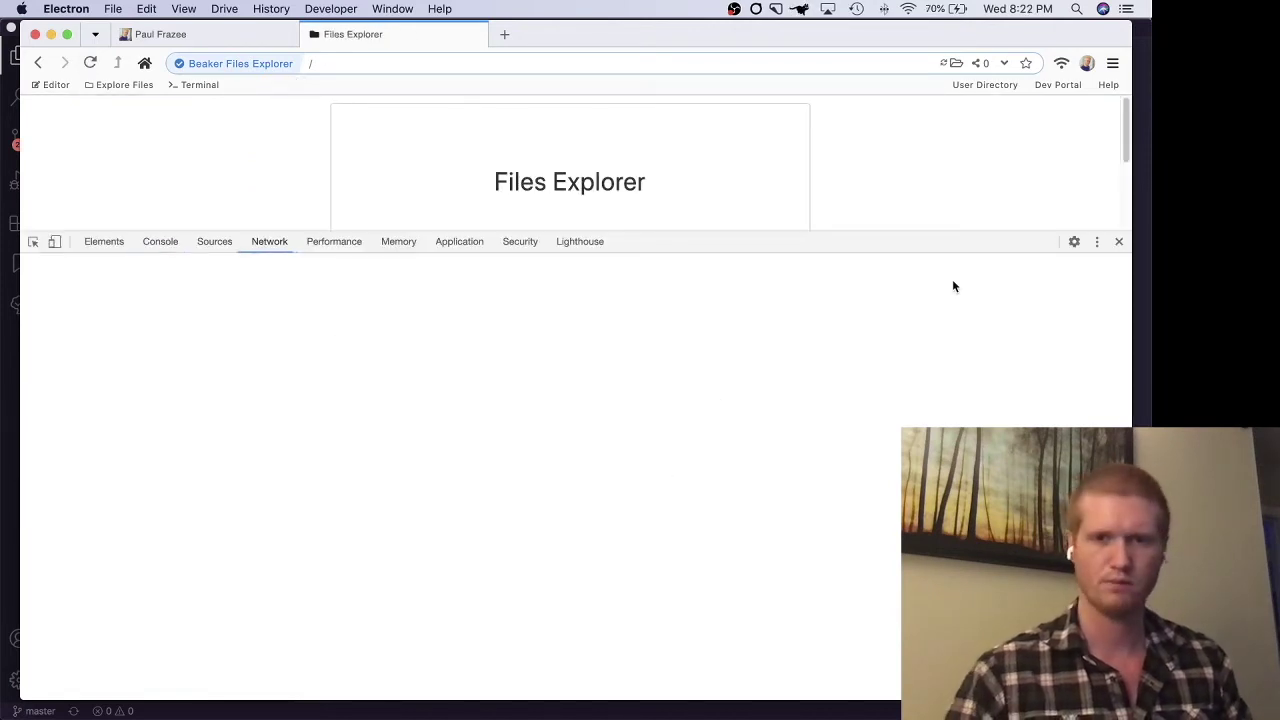
left_click(160, 241)
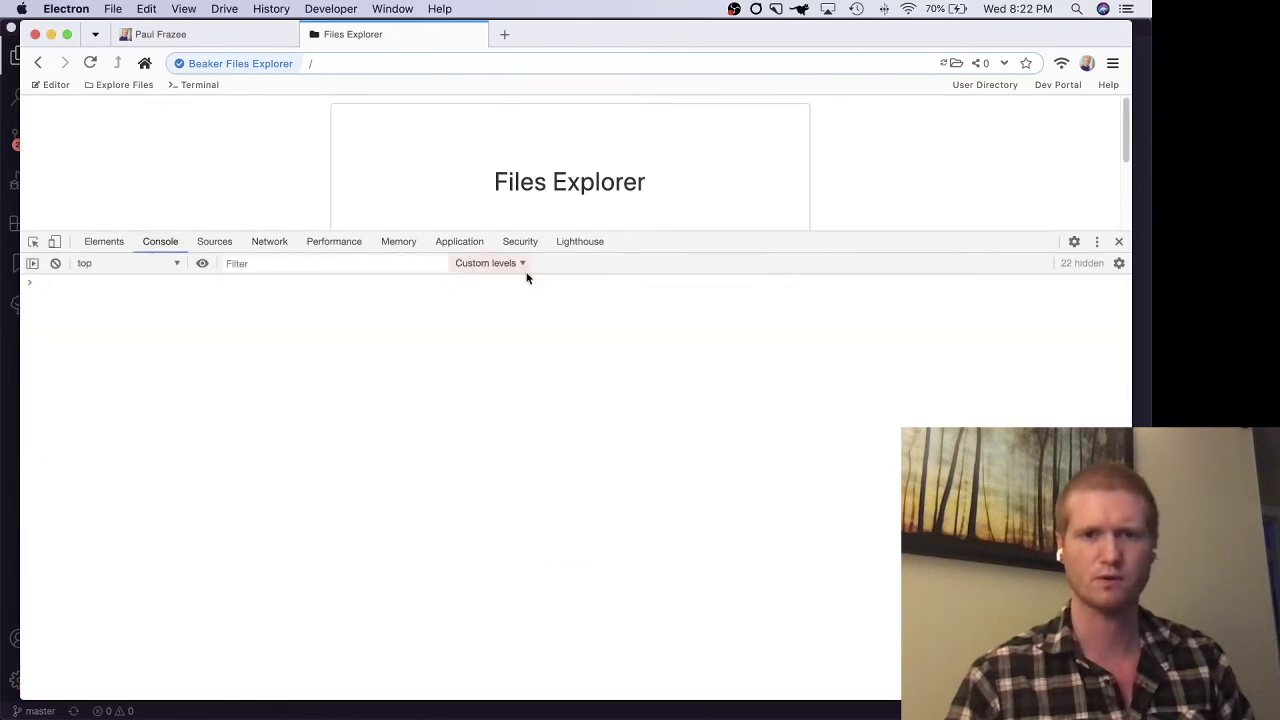
left_click(500, 265)
left_click(517, 326)
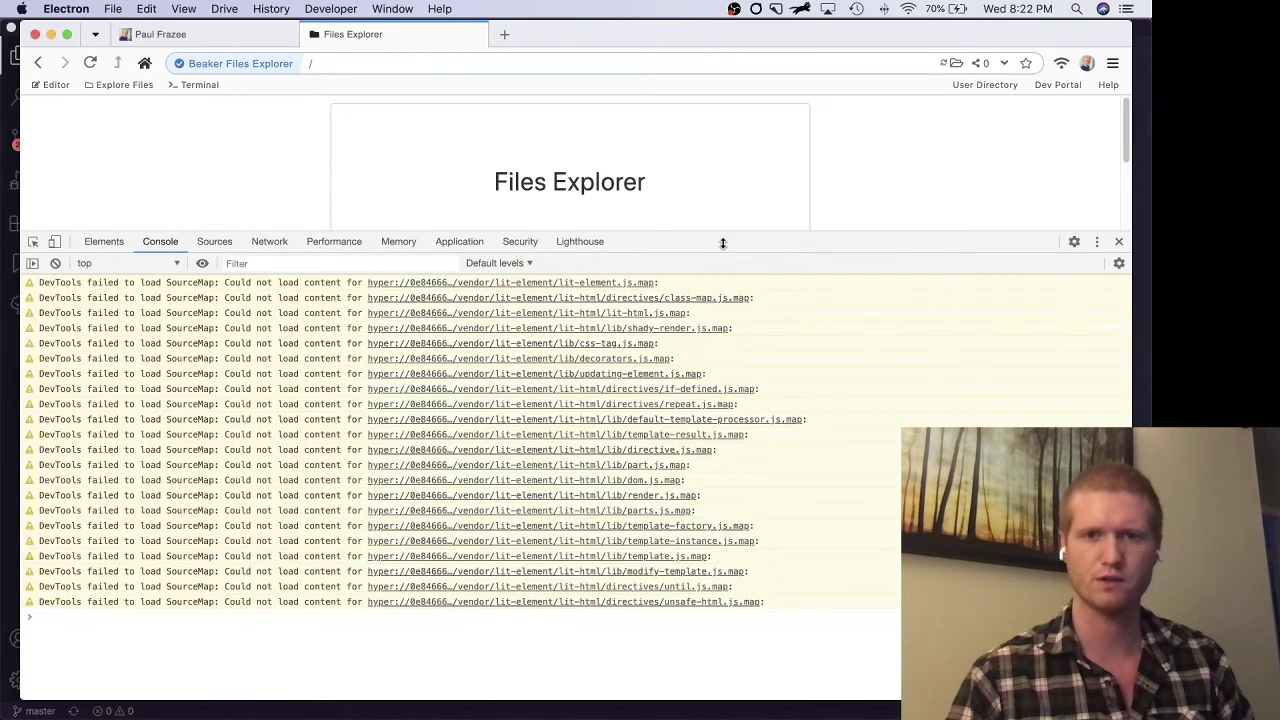
left_click_drag(718, 233, 729, 500)
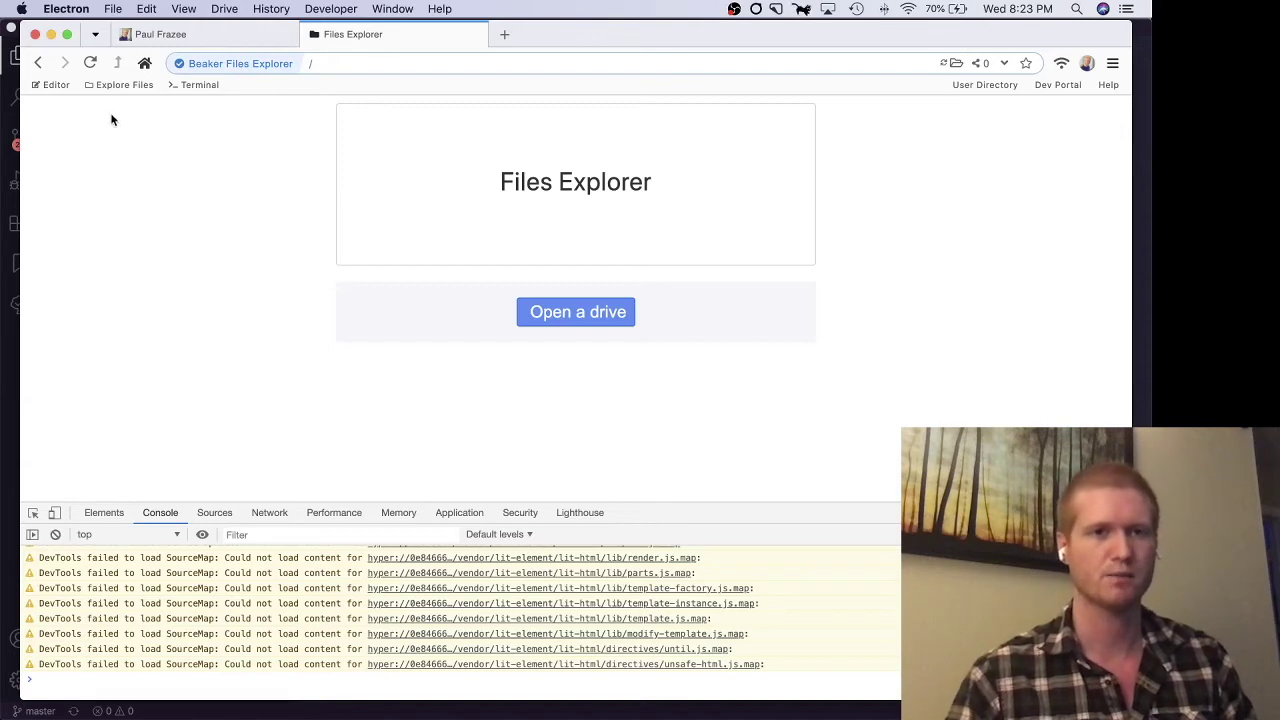
Step: Check the Beaker Files Explorer drive's files in the files sidebar and close the sidebar
left_click(110, 86)
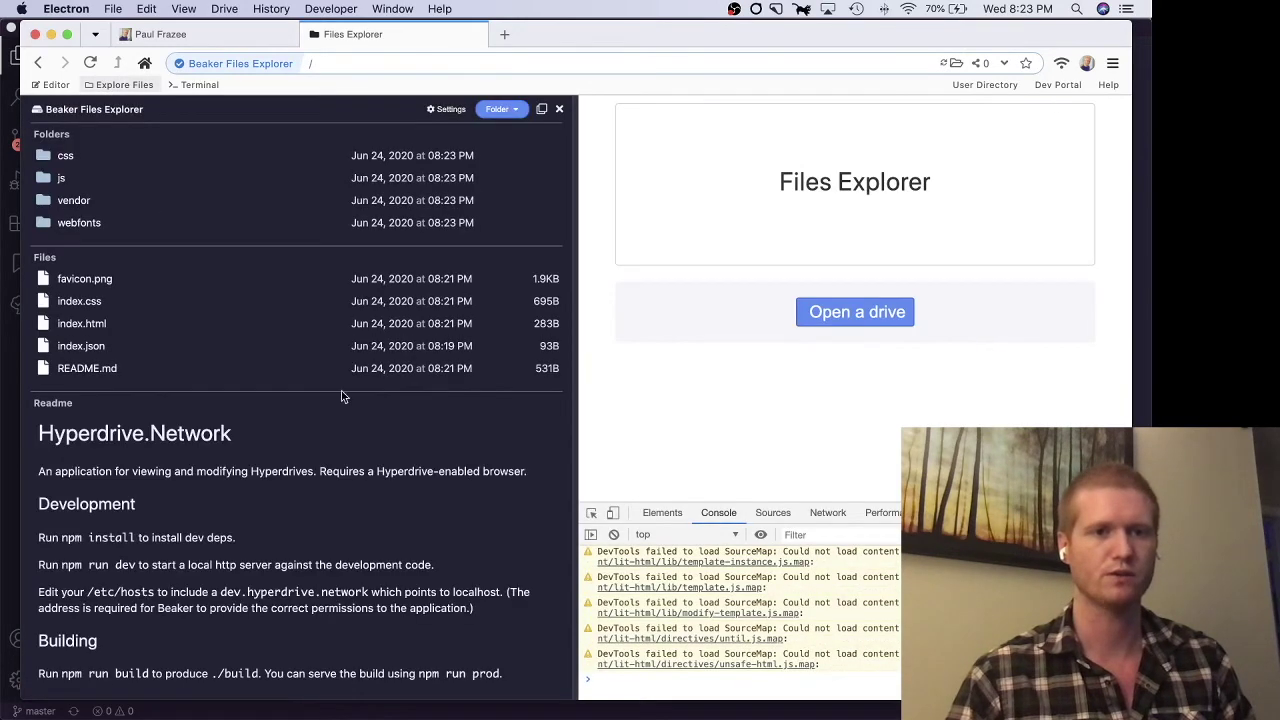
left_click(559, 109)
Step: Open the browser owner's profile drive from the Files Explorer page using the drive picker's search
left_click(544, 314)
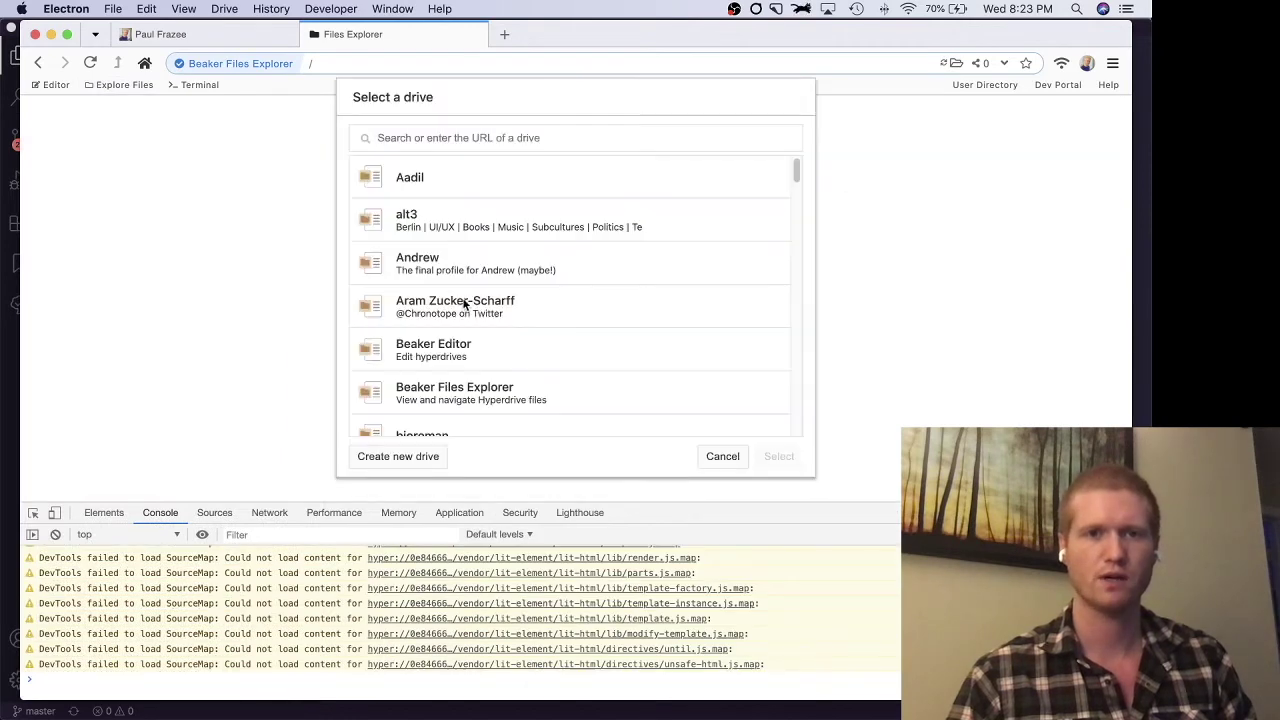
left_click(476, 148)
type("paul")
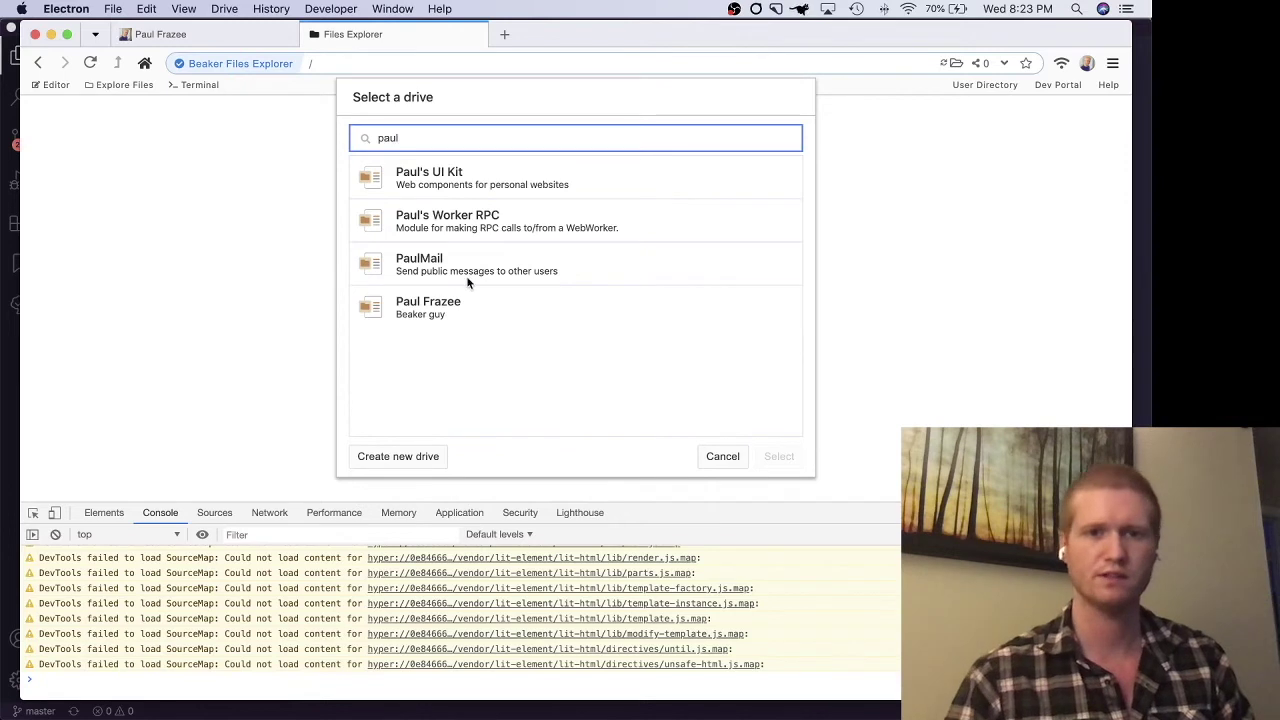
left_click(468, 305)
left_click(775, 456)
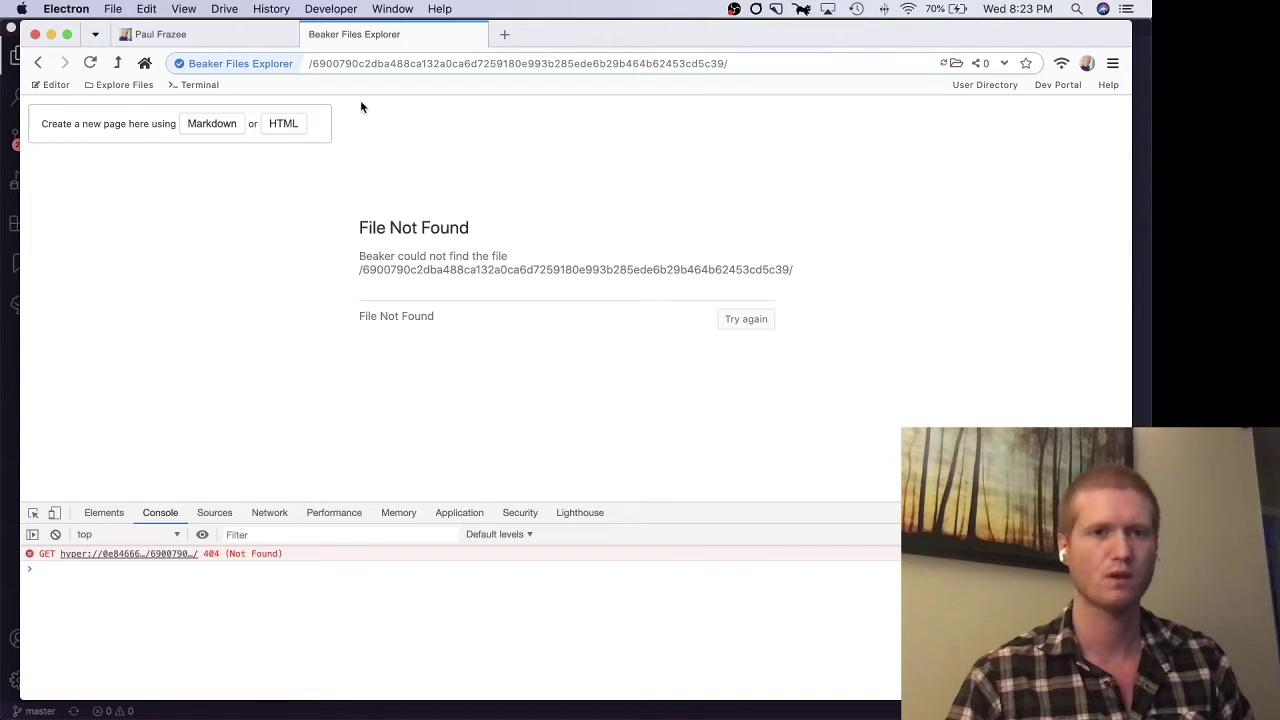
Step: Edit the page address to pass the selected drive's key in a #ctx= fragment and load it
left_click(338, 64)
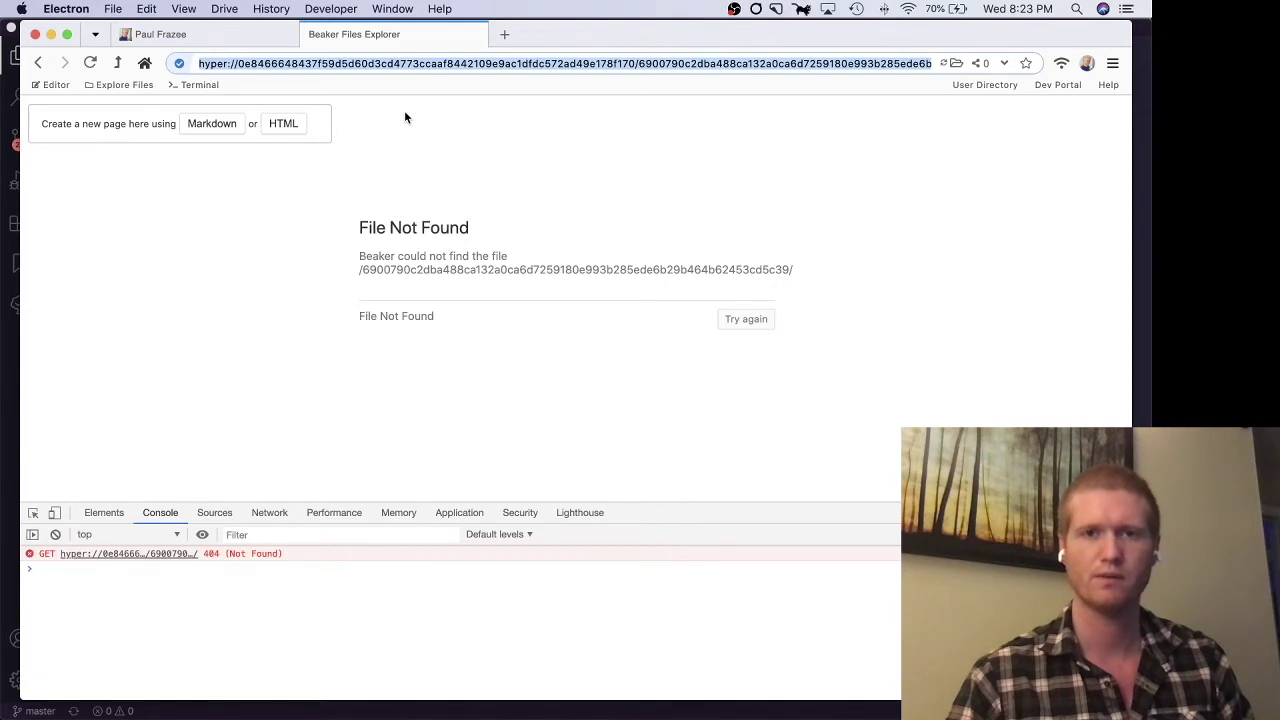
left_click(639, 63)
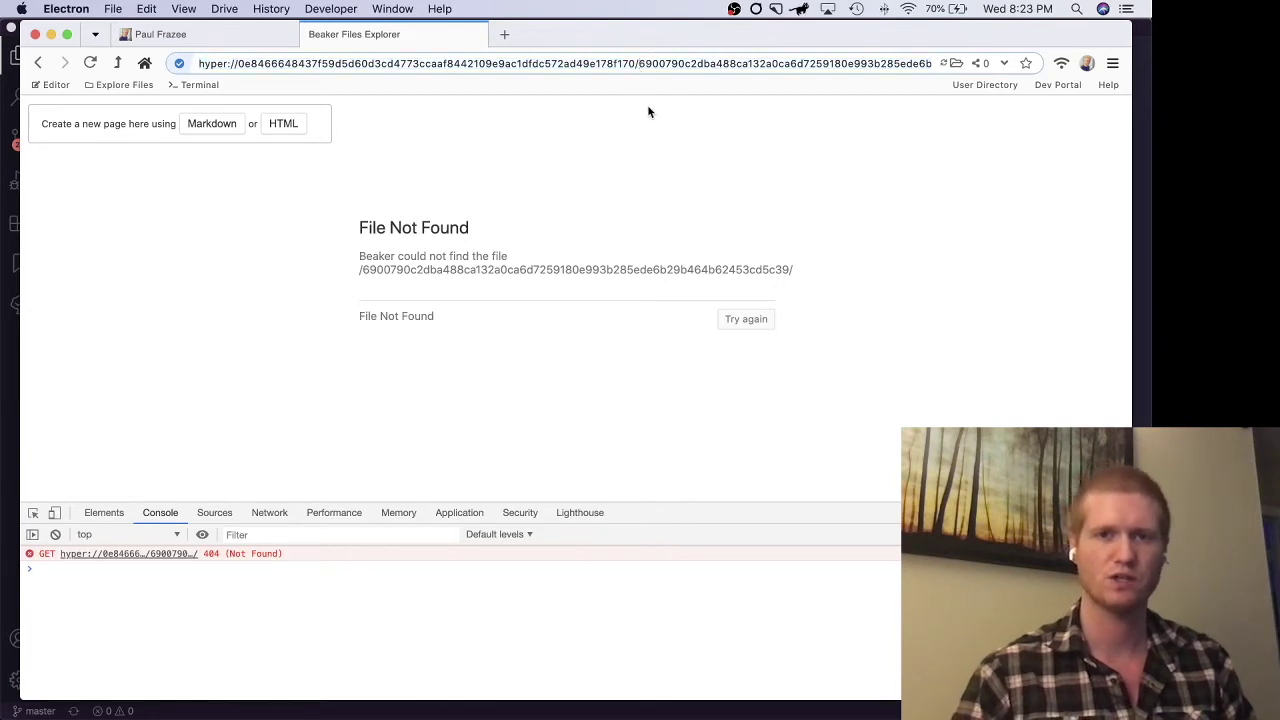
key("Delete")
key("Escape")
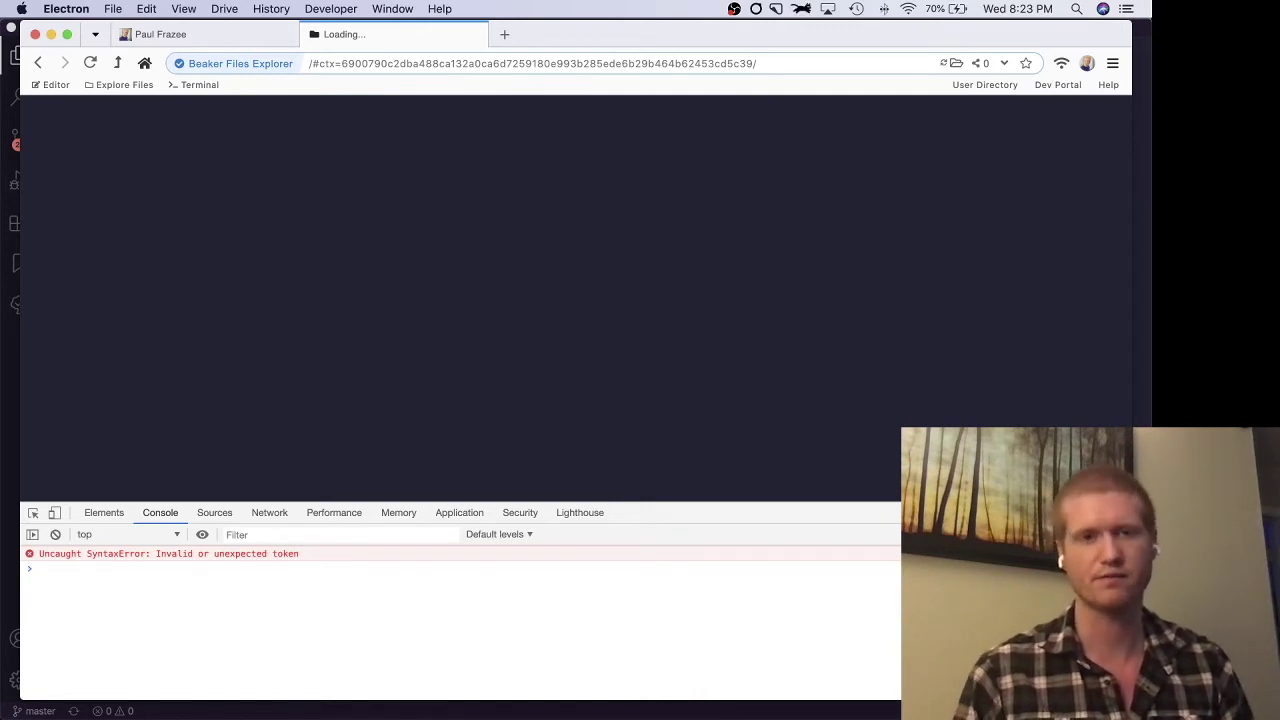
Step: Return to the page with the drive key in its path and open the Frontends (.ui folder) article from Beaker Docs in a new tab
left_click(38, 63)
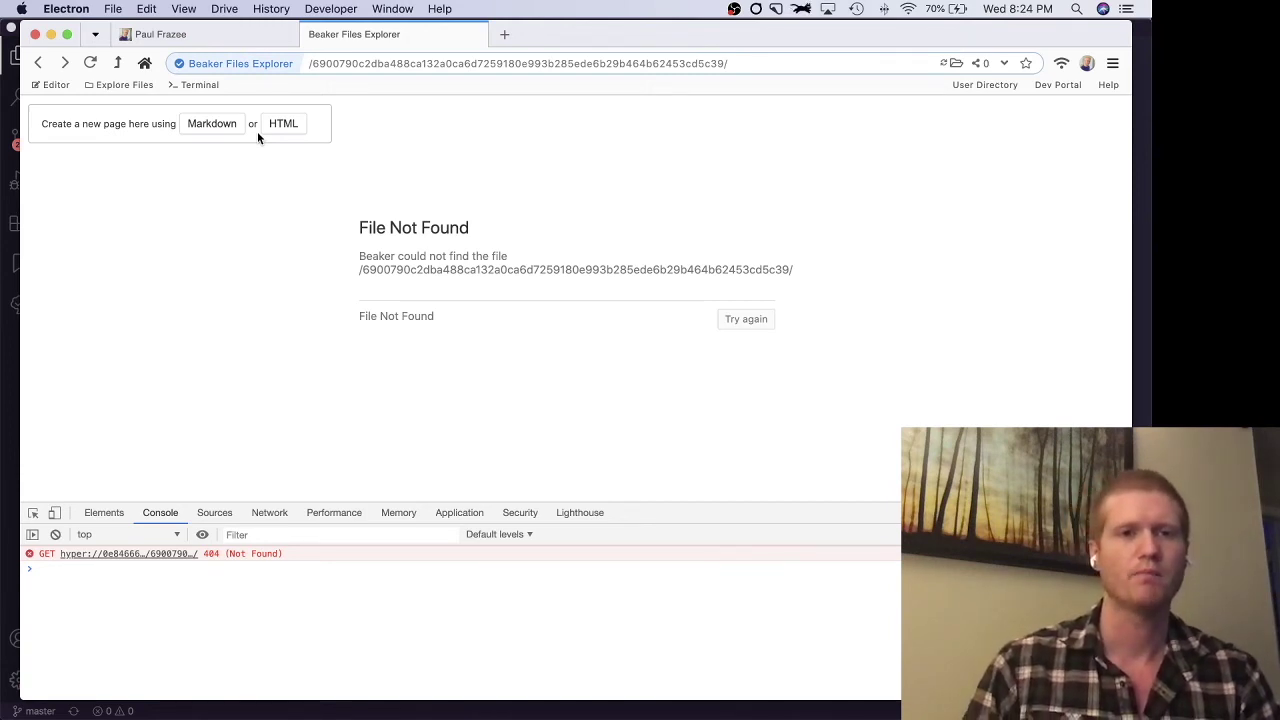
left_click(505, 36)
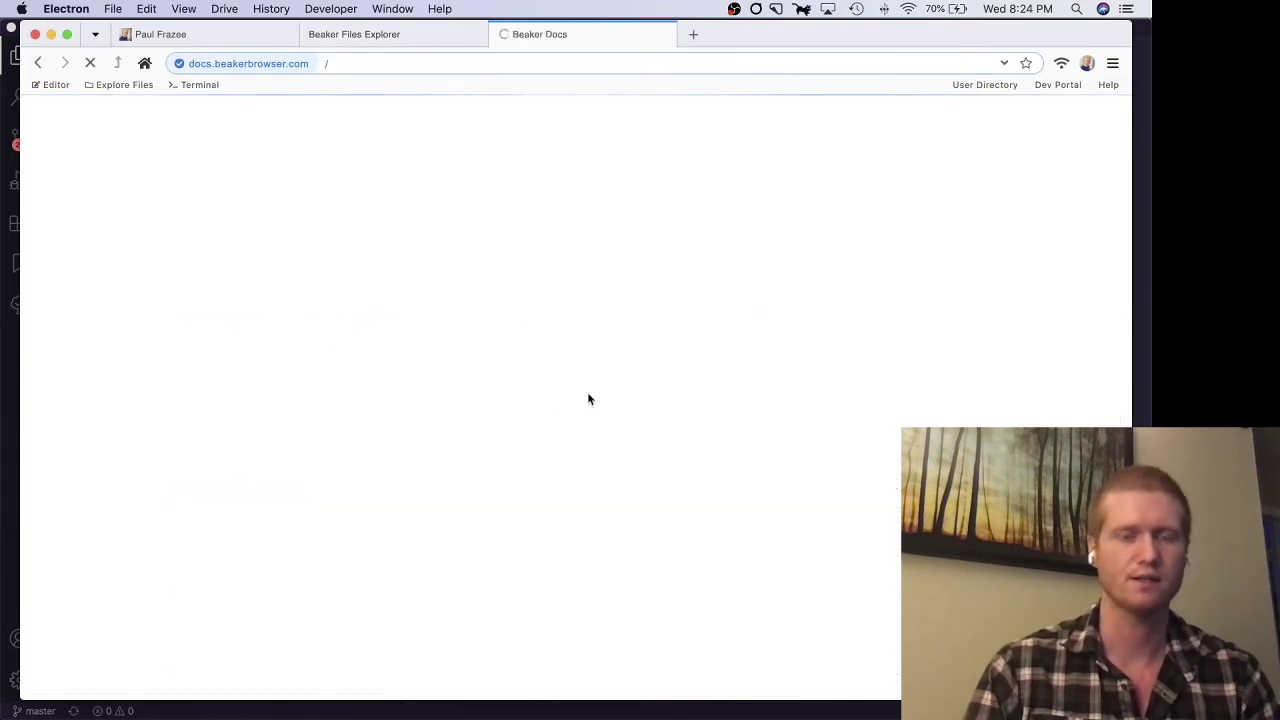
scroll(570, 415, "down", 10)
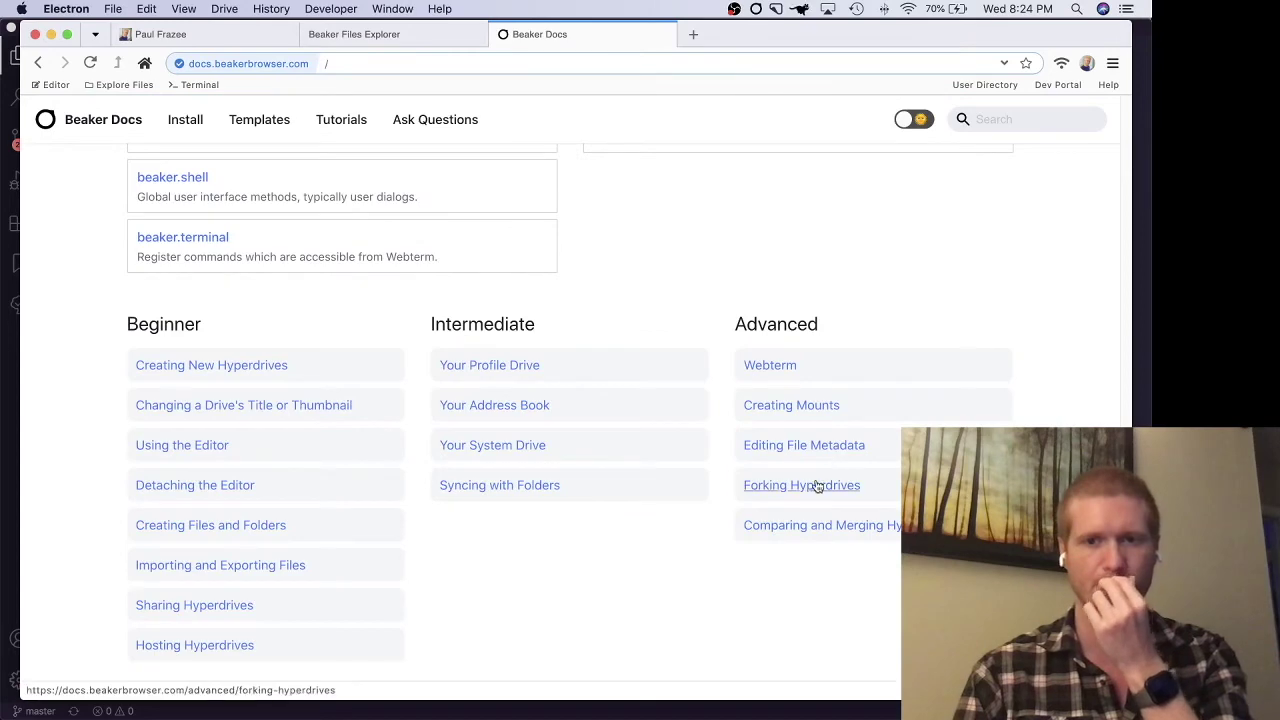
scroll(577, 542, "up", 1)
scroll(574, 540, "up", 3)
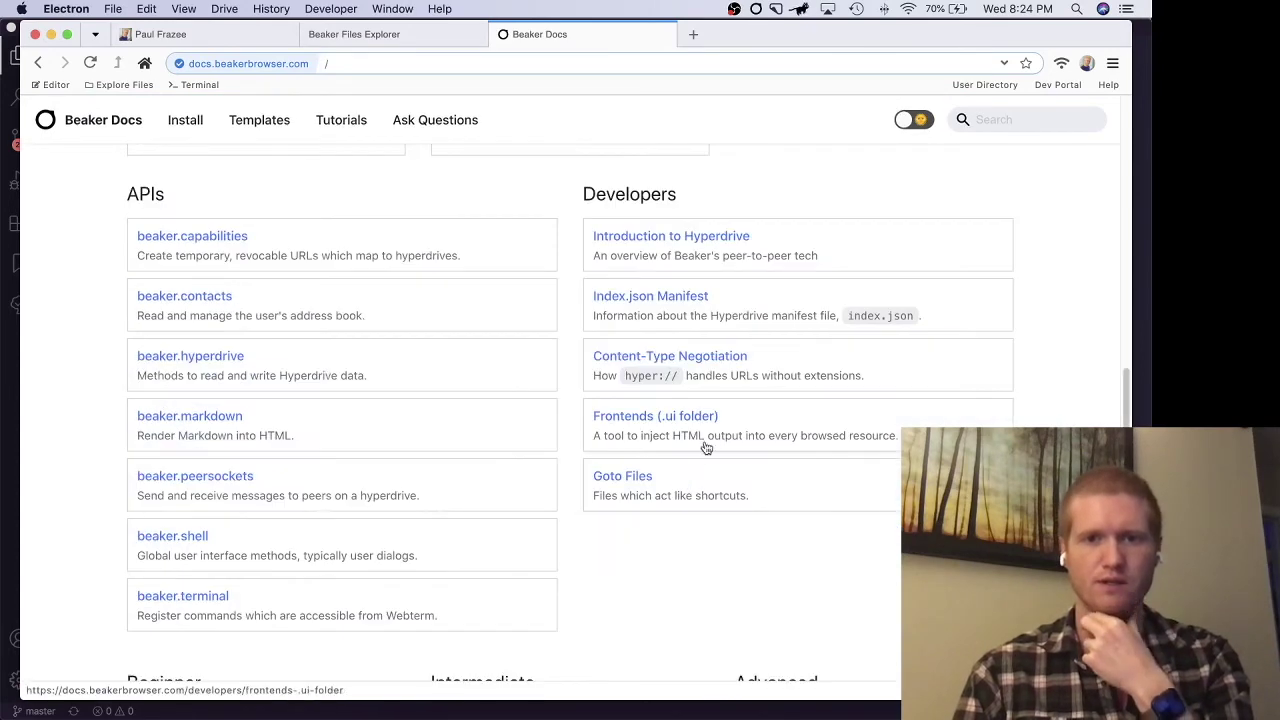
left_click(695, 417)
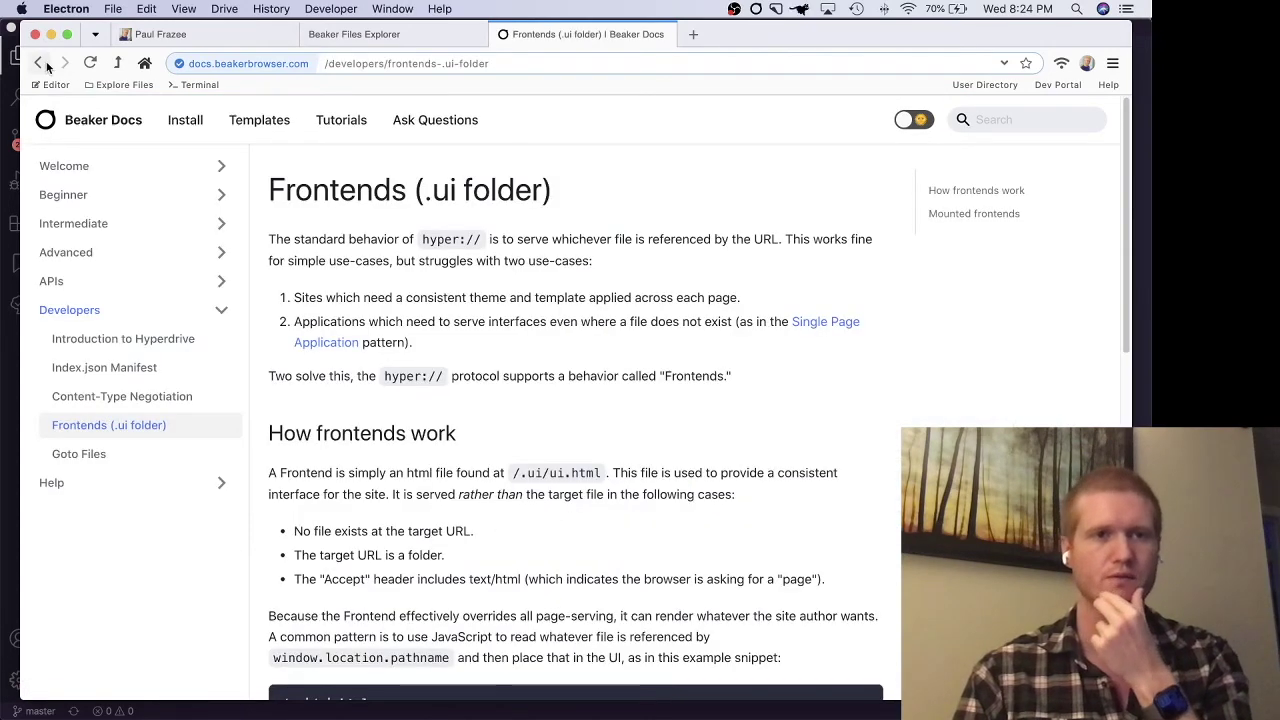
Step: Look over the Beaker Docs home page and reopen the Frontends (.ui folder) article from its Developers section
left_click(38, 63)
scroll(765, 415, "up", 10)
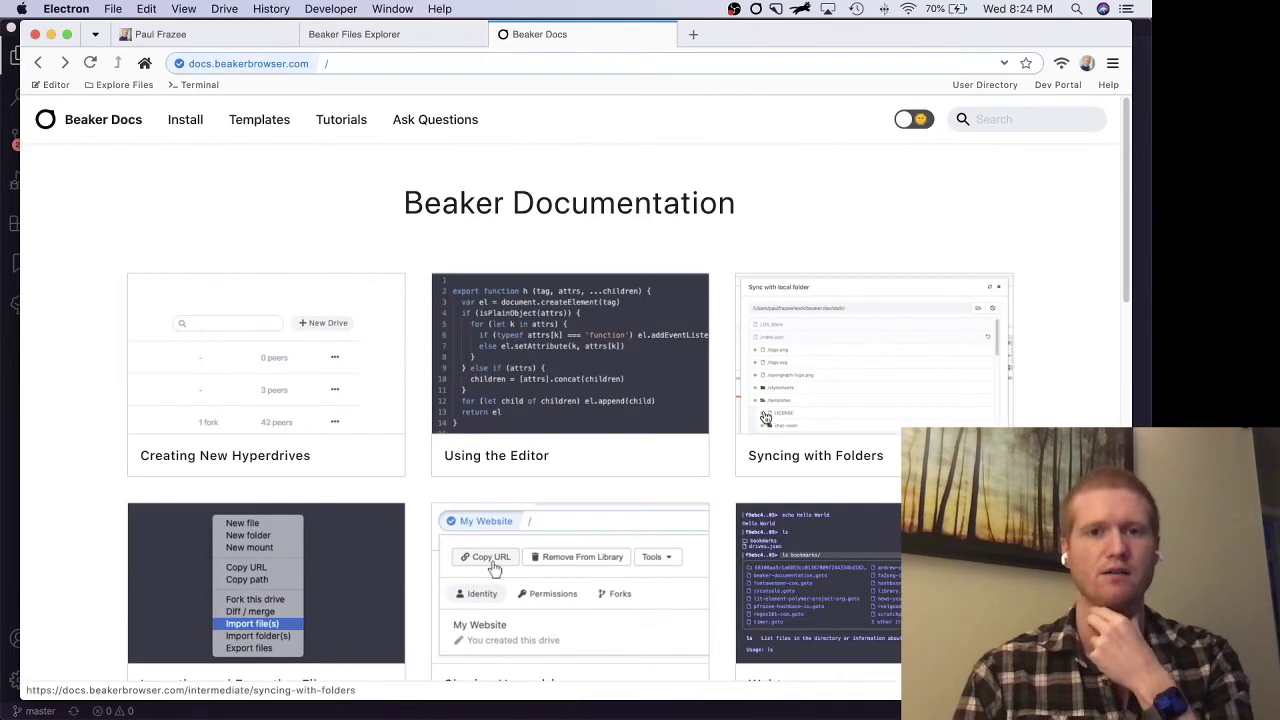
scroll(765, 415, "down", 10)
scroll(768, 454, "down", 1)
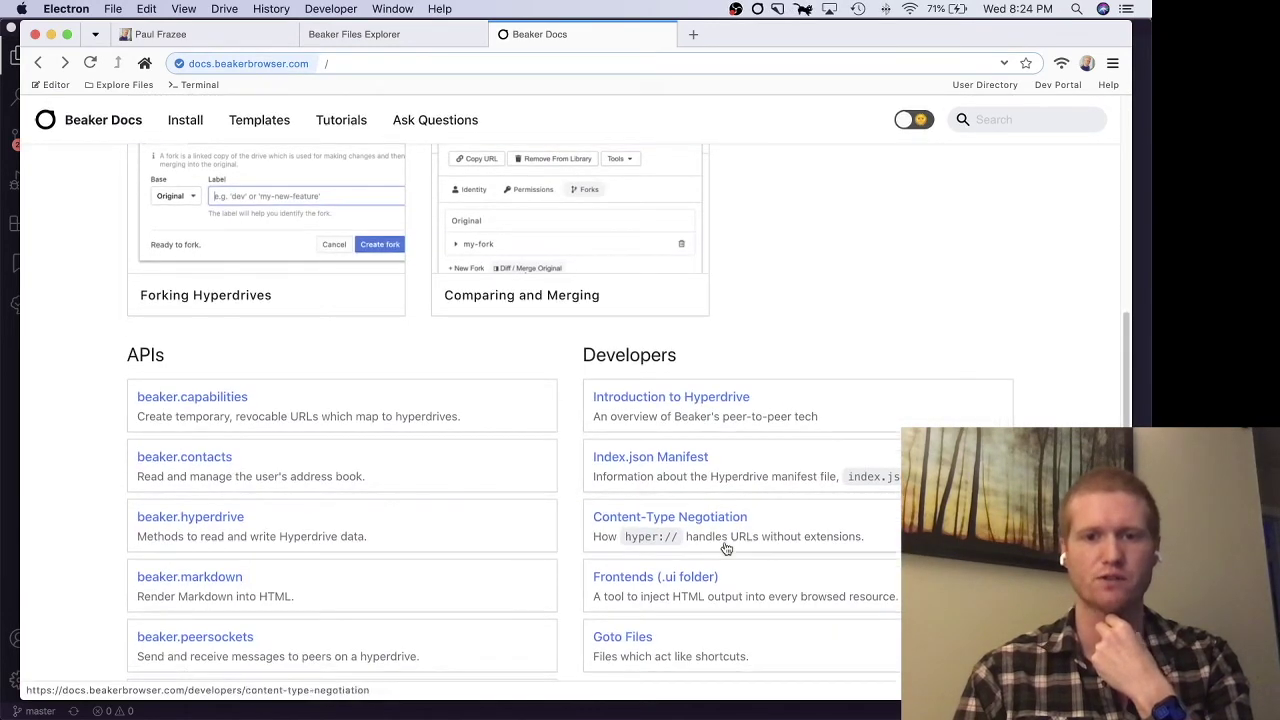
left_click(712, 604)
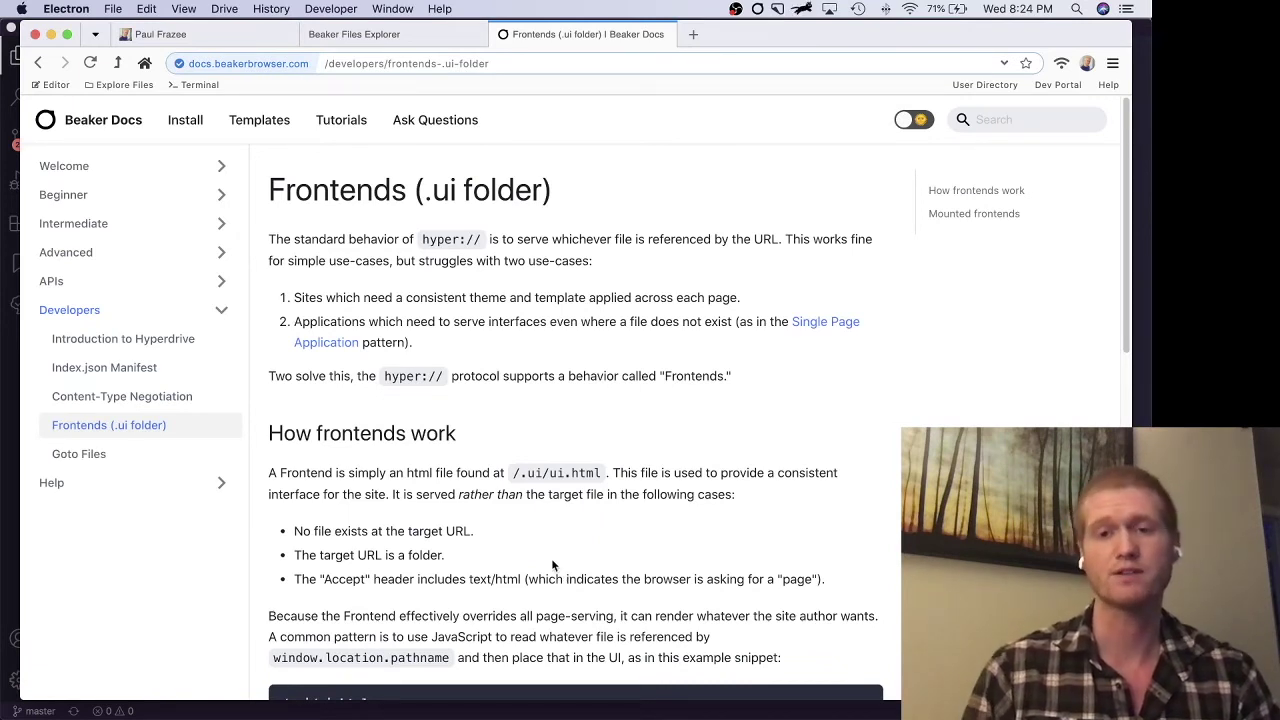
Step: Read how frontends work and the /.ui/ui.html example snippet, and close the documentation tab
scroll(551, 558, "down", 1)
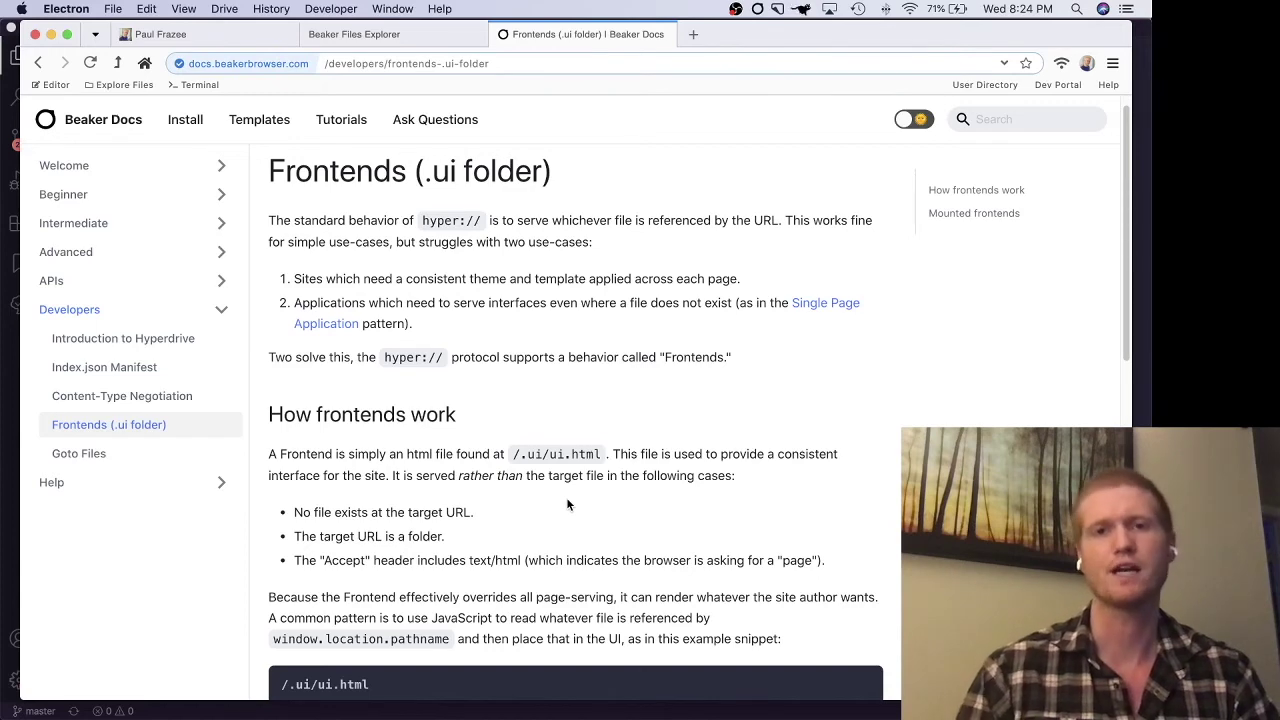
scroll(566, 497, "down", 10)
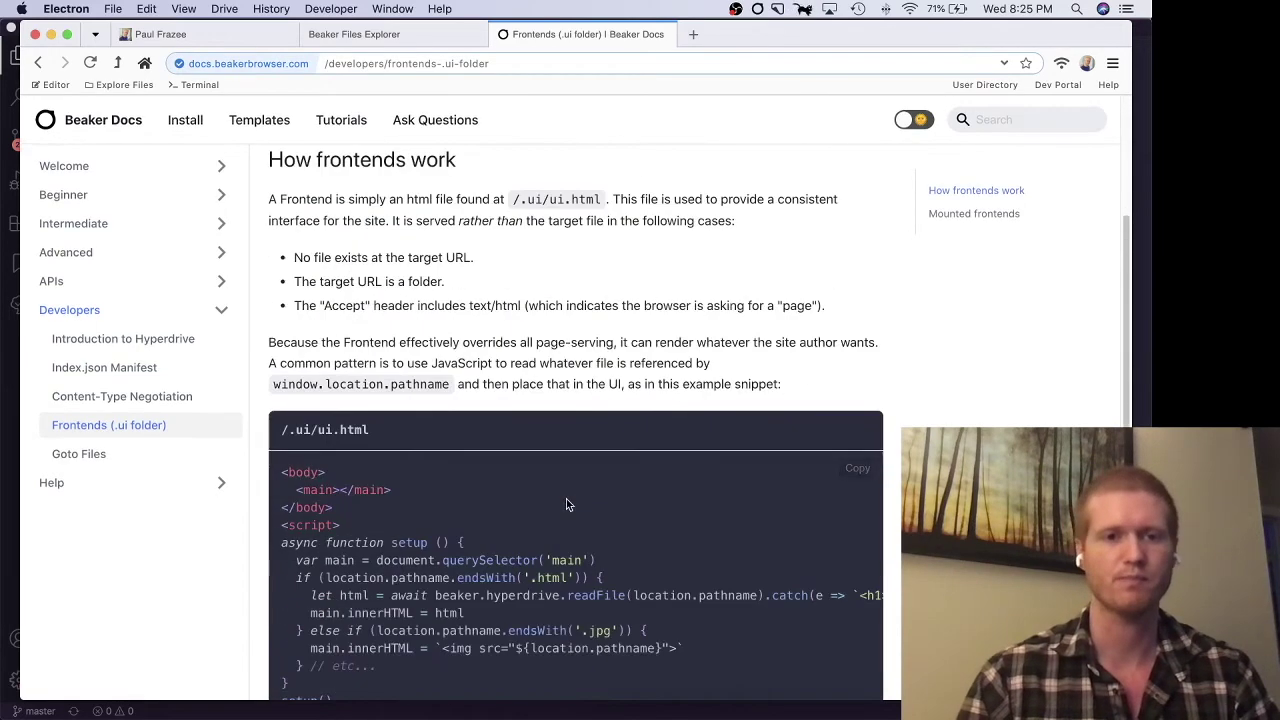
scroll(557, 500, "up", 3)
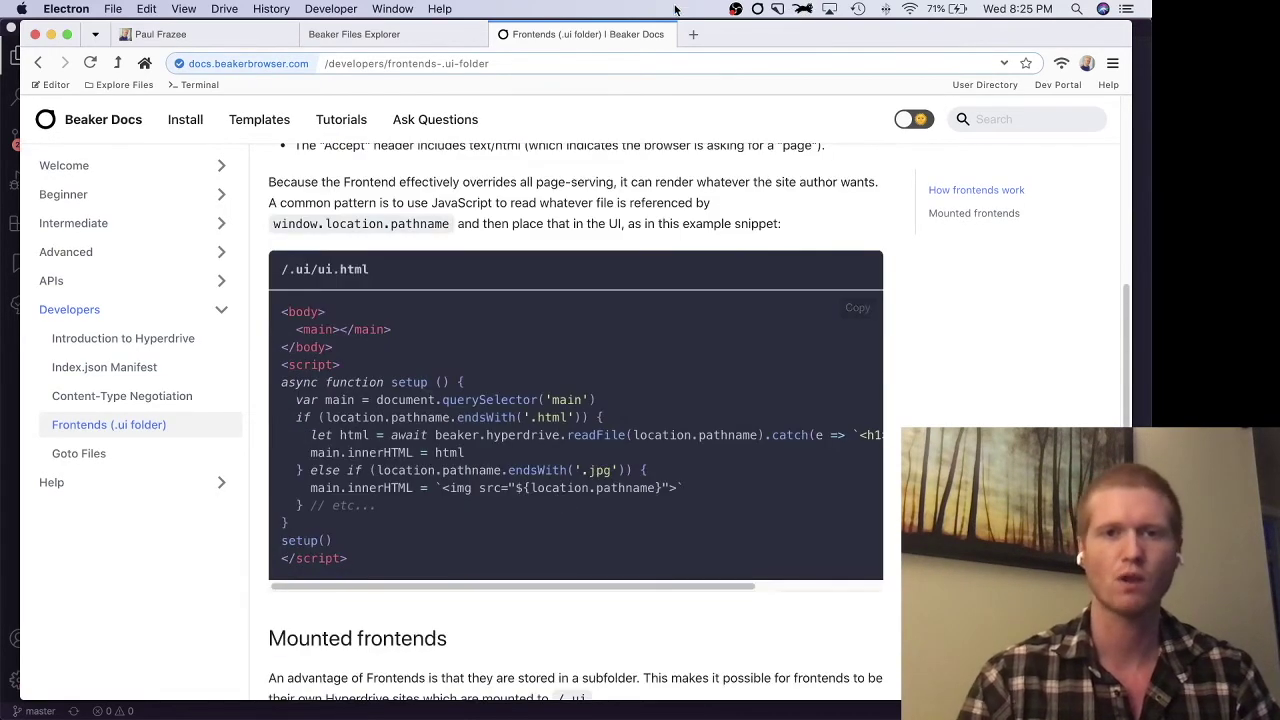
left_click(665, 35)
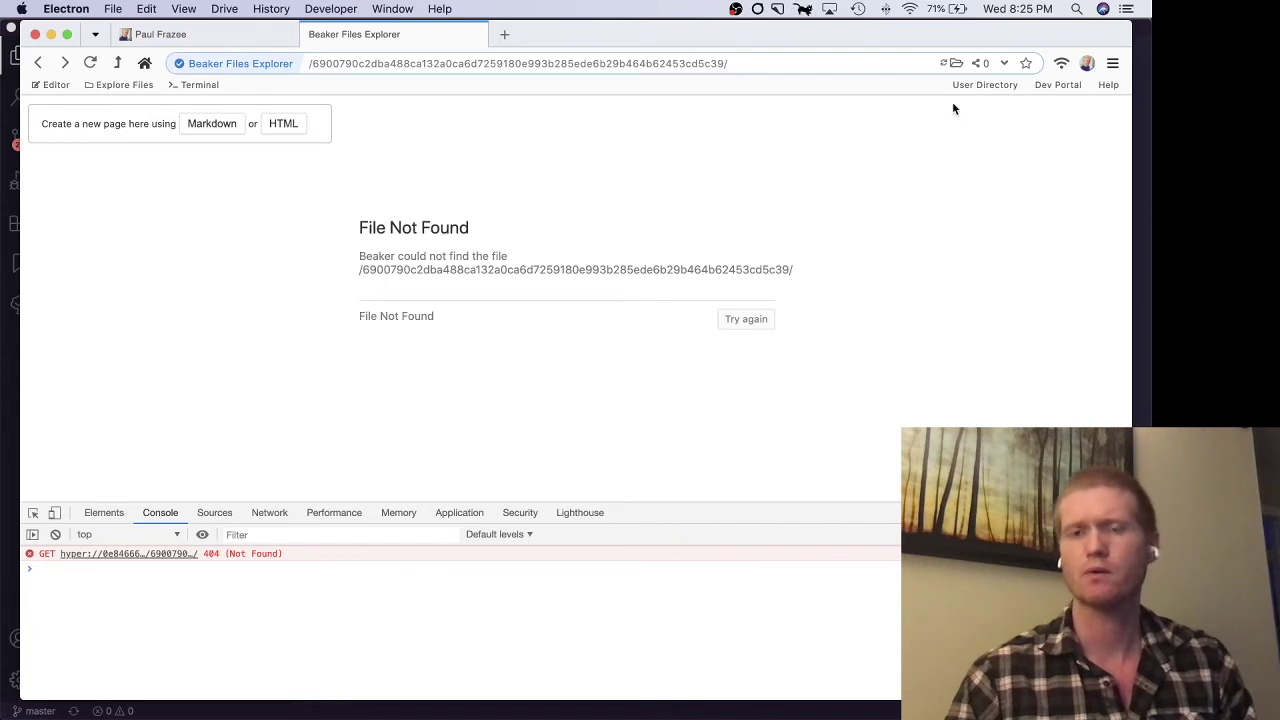
Step: Check the drive's root files in the editor sidebar and close the sidebar
left_click(55, 85)
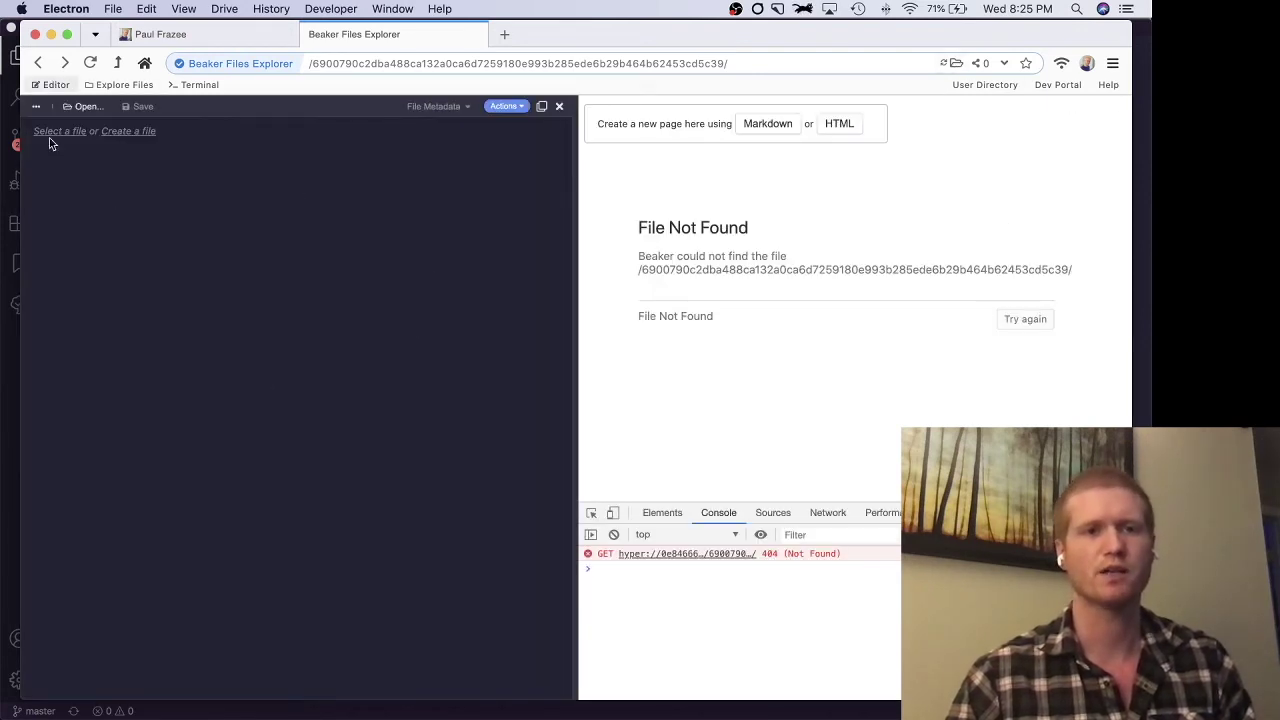
left_click(36, 106)
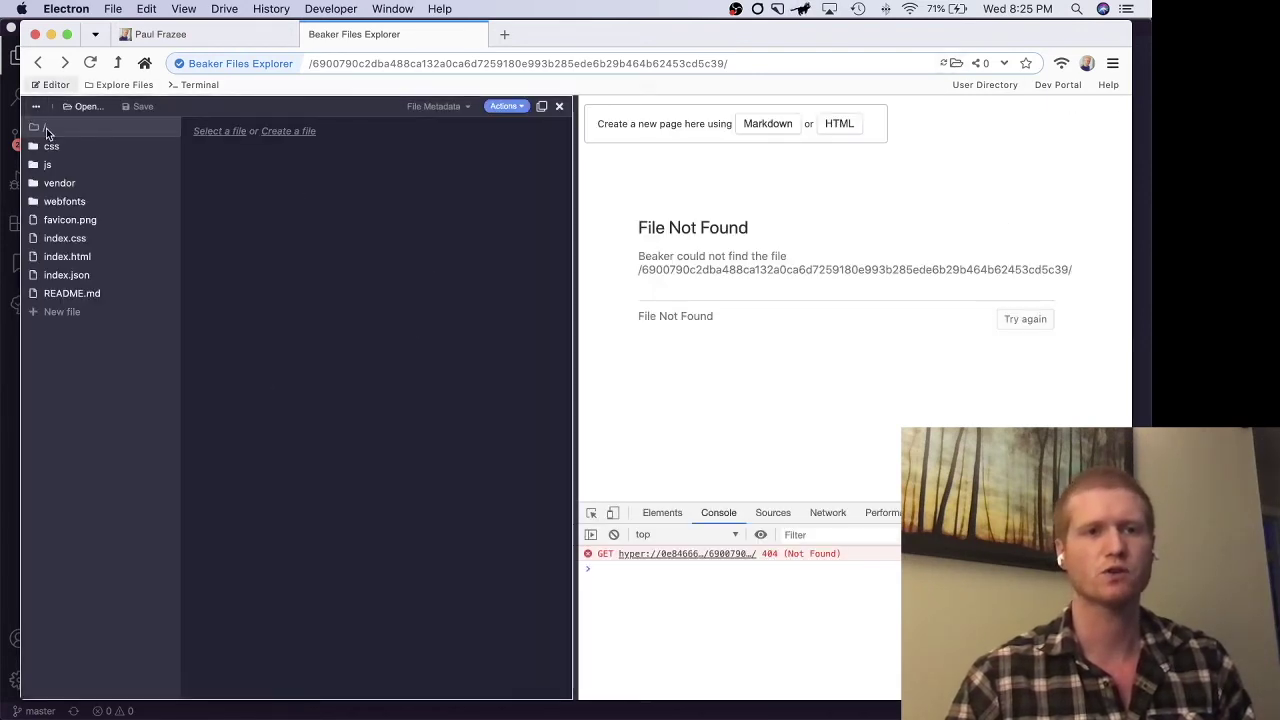
left_click(559, 107)
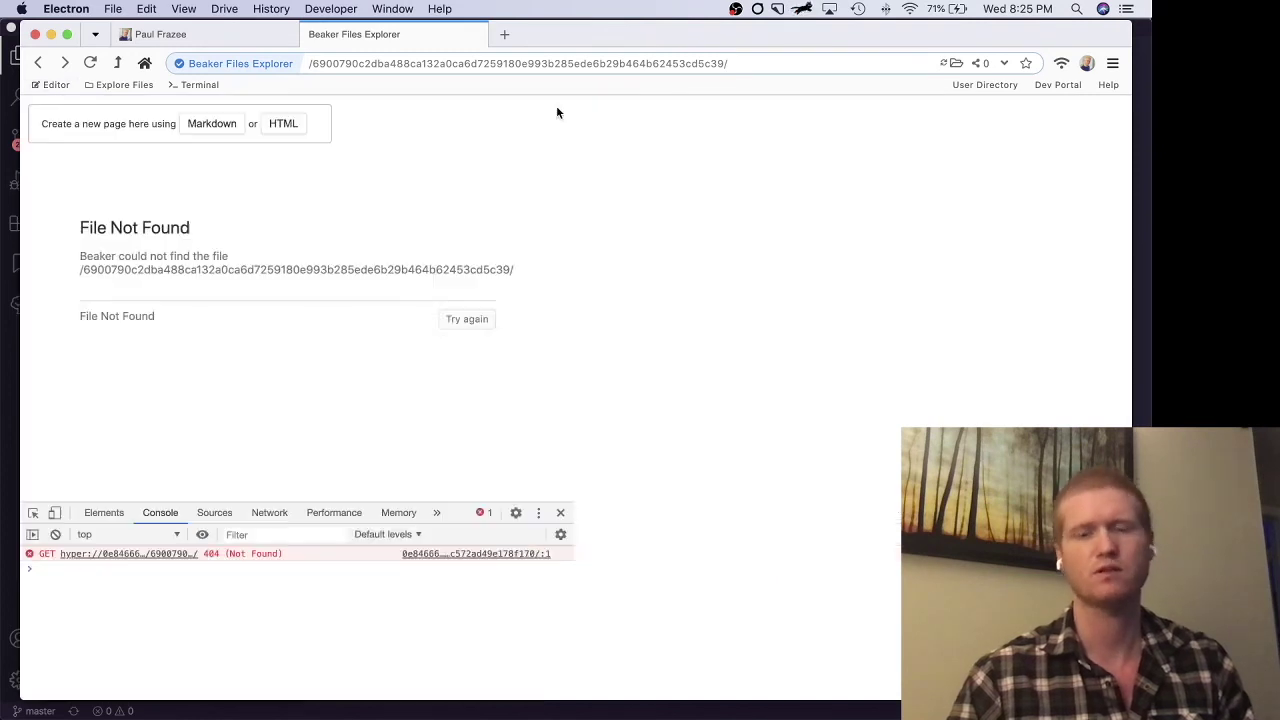
Step: Start autosync between the drive and the local beaker-files-explorer folder and close the sync dialog
left_click(952, 63)
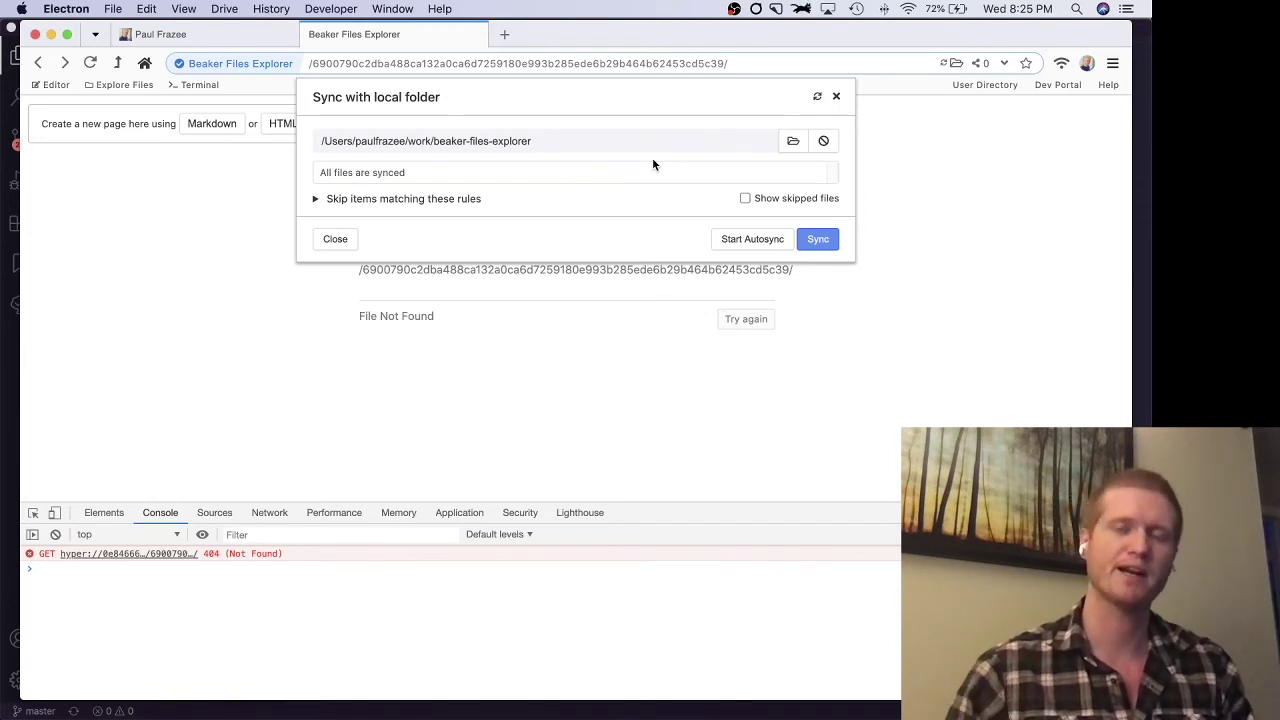
left_click(727, 239)
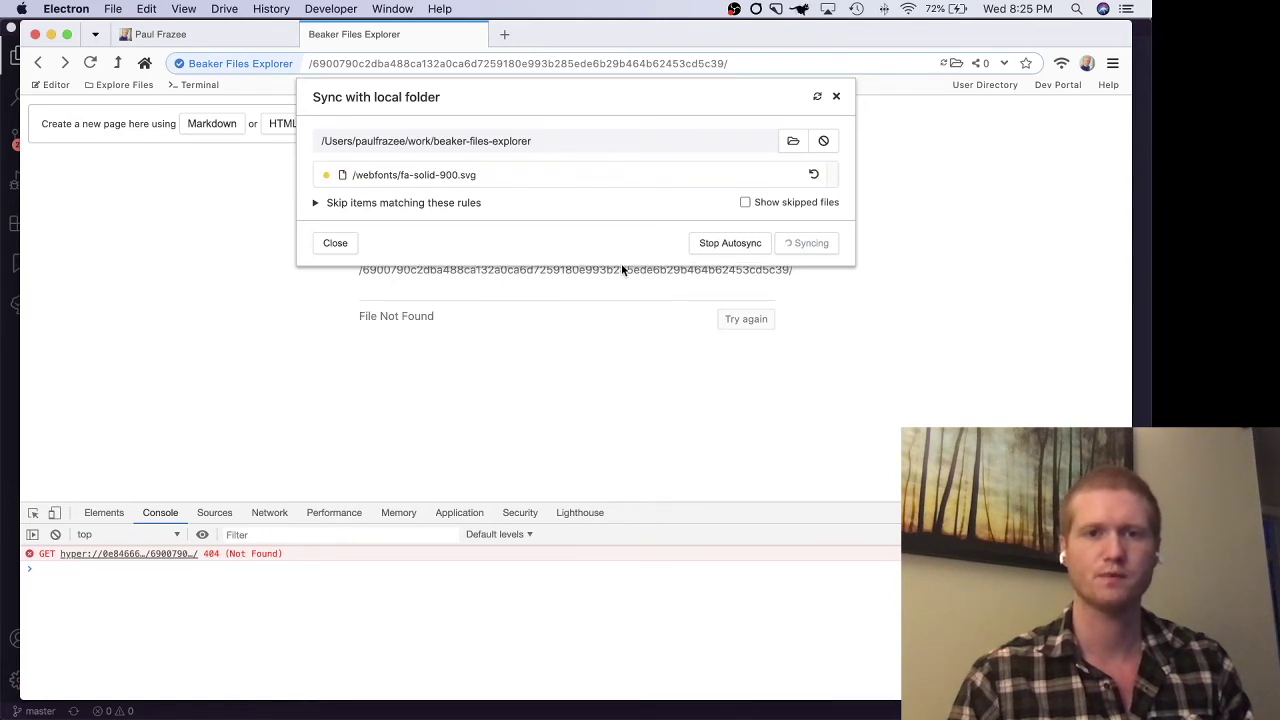
left_click(817, 96)
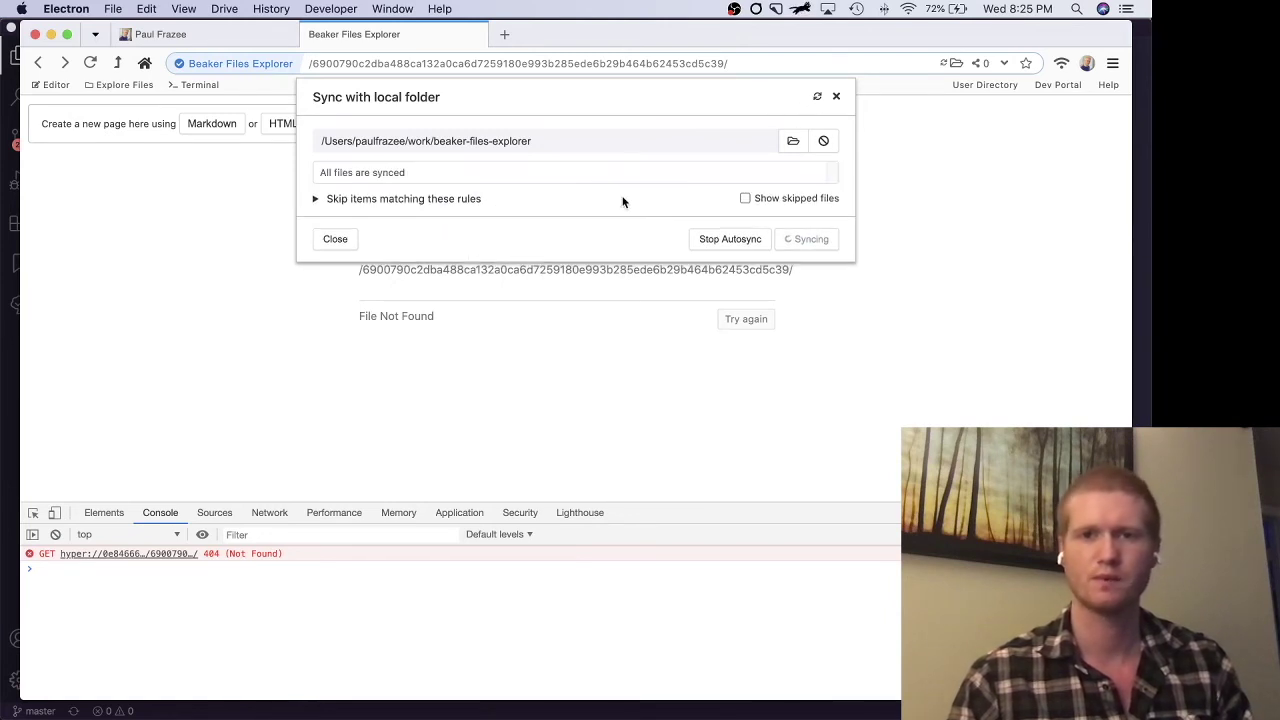
left_click(837, 94)
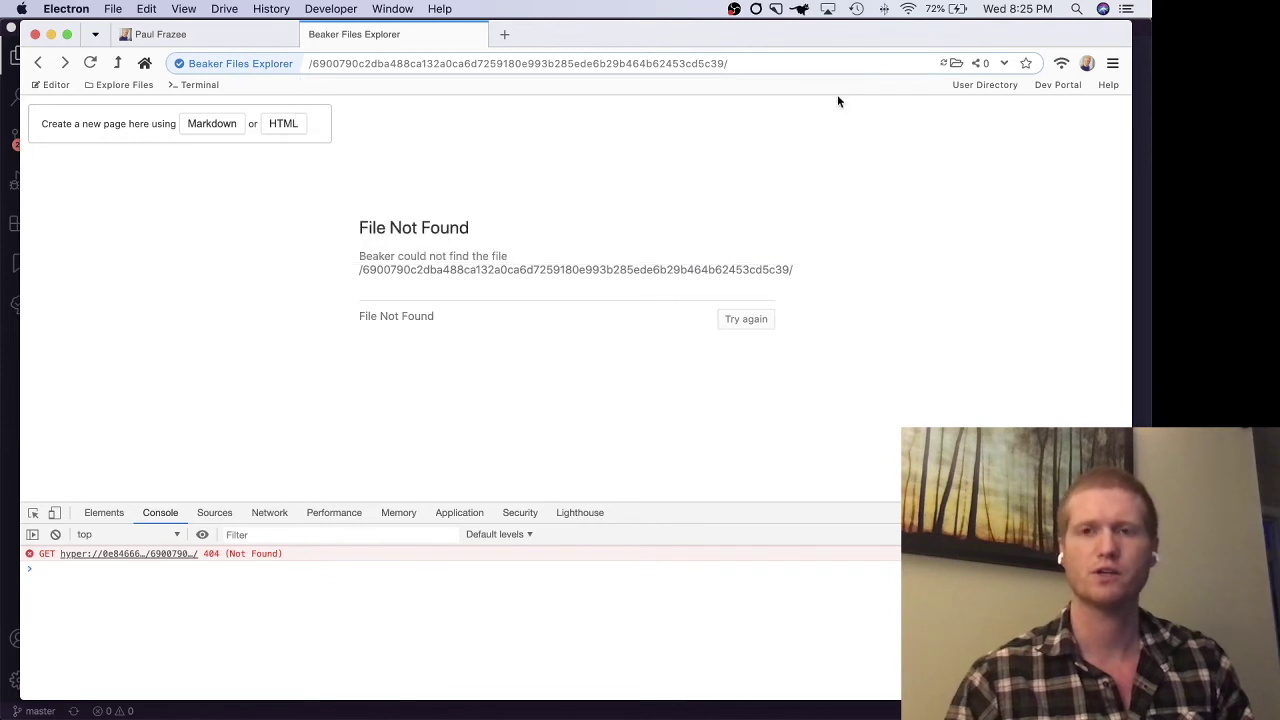
Step: Turn on live reloading for the Beaker Files Explorer page
left_click(1111, 63)
left_click(1018, 237)
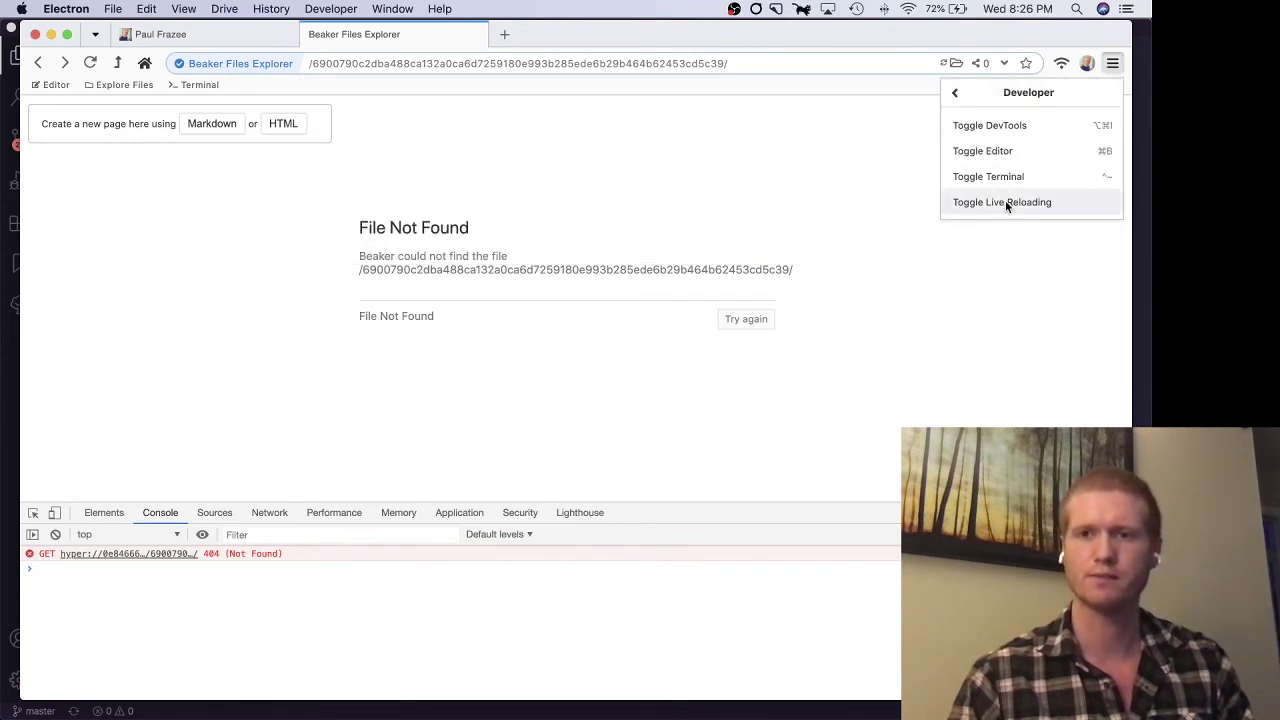
left_click(1005, 202)
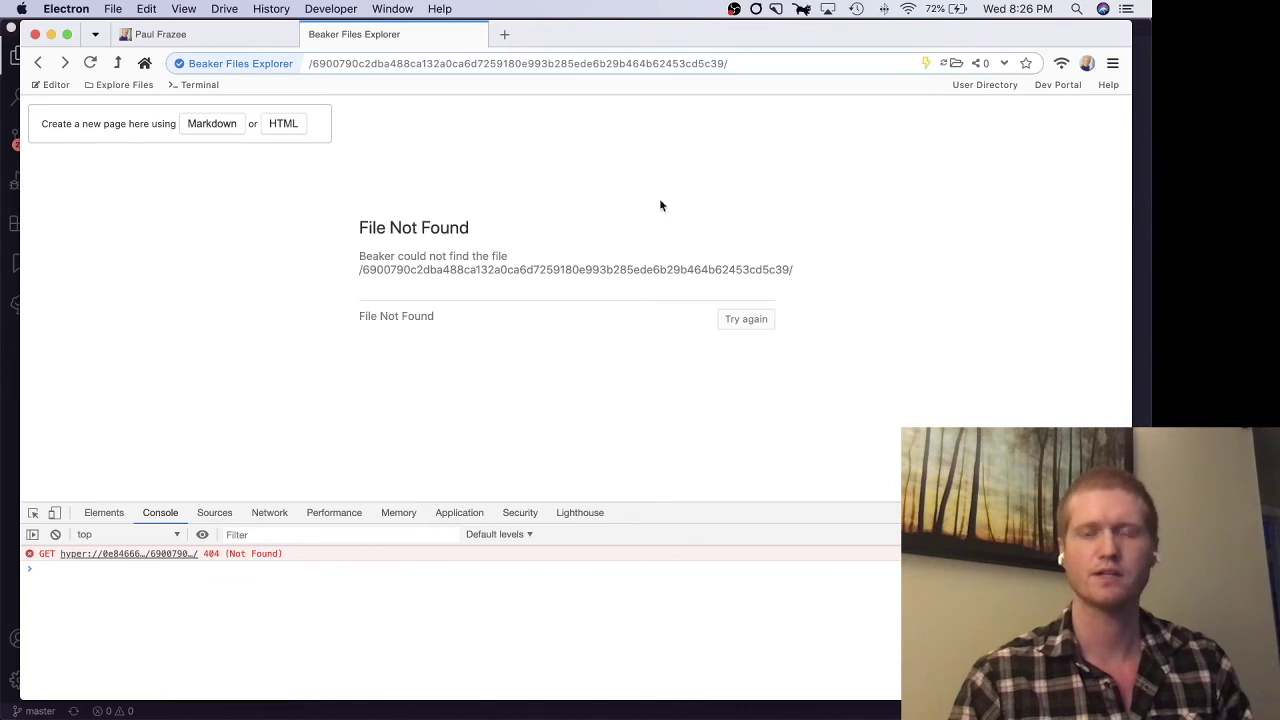
key("super+Tab")
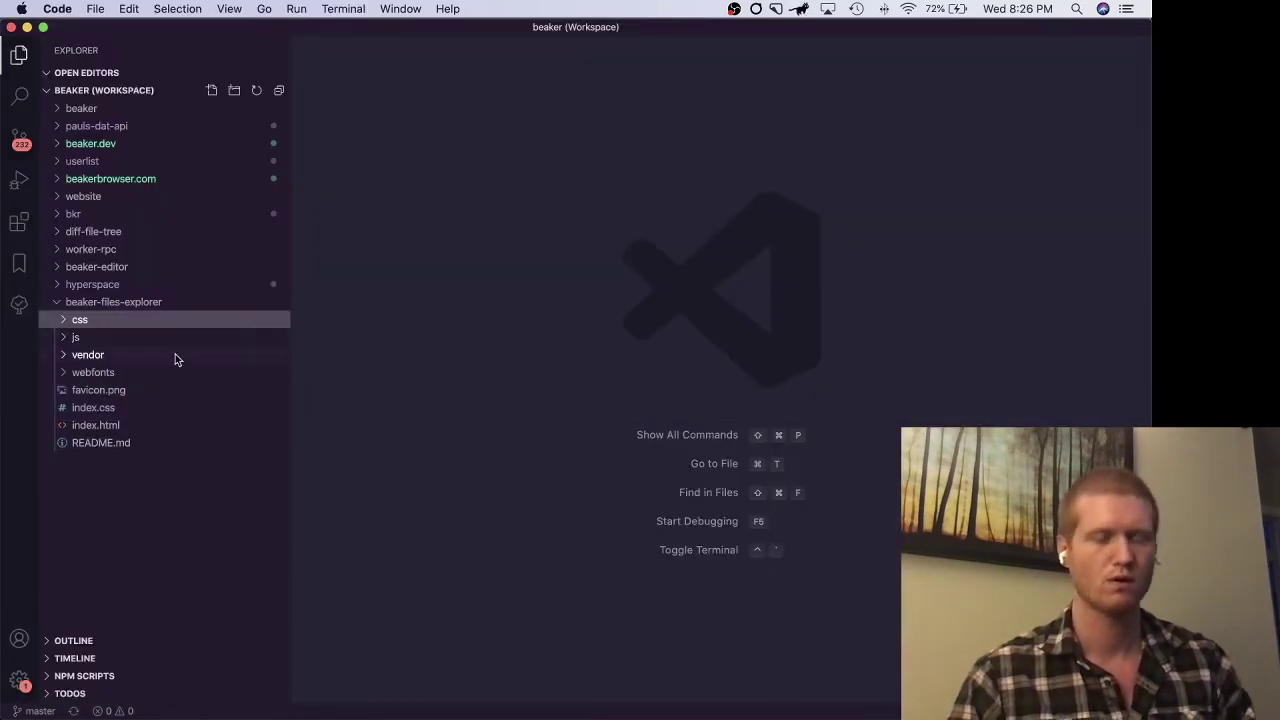
key("super+Tab")
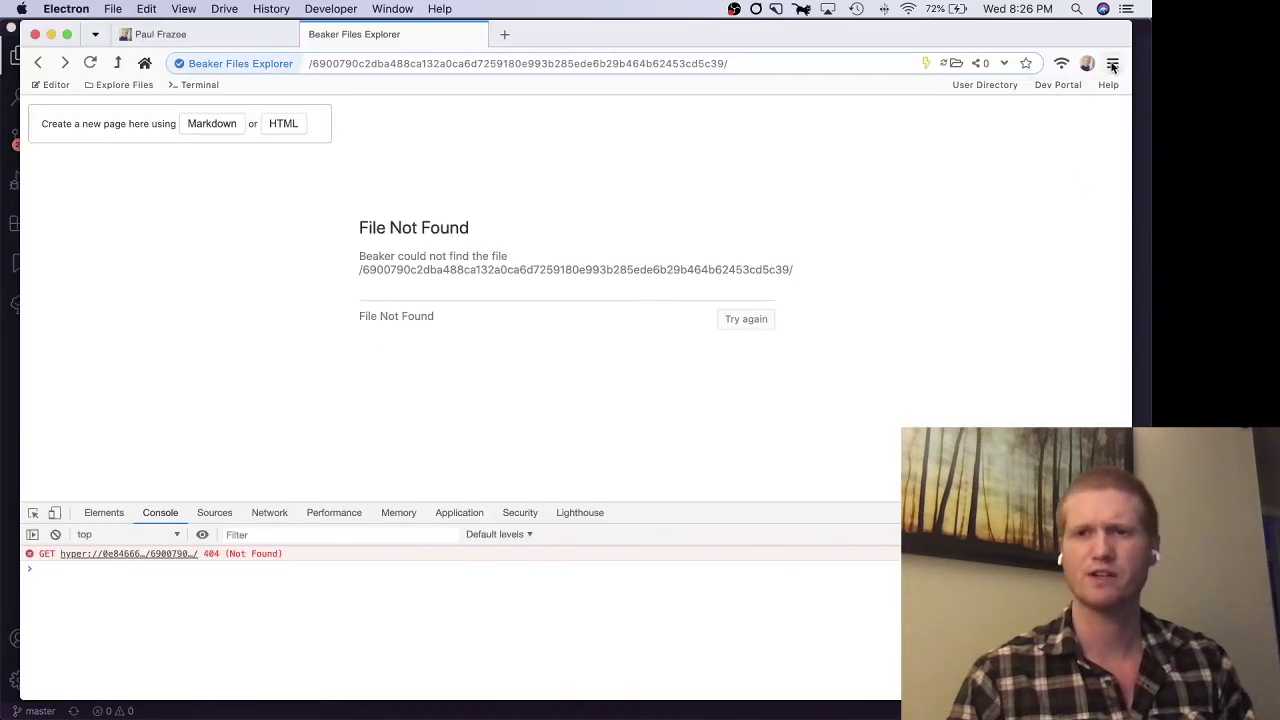
left_click(1112, 63)
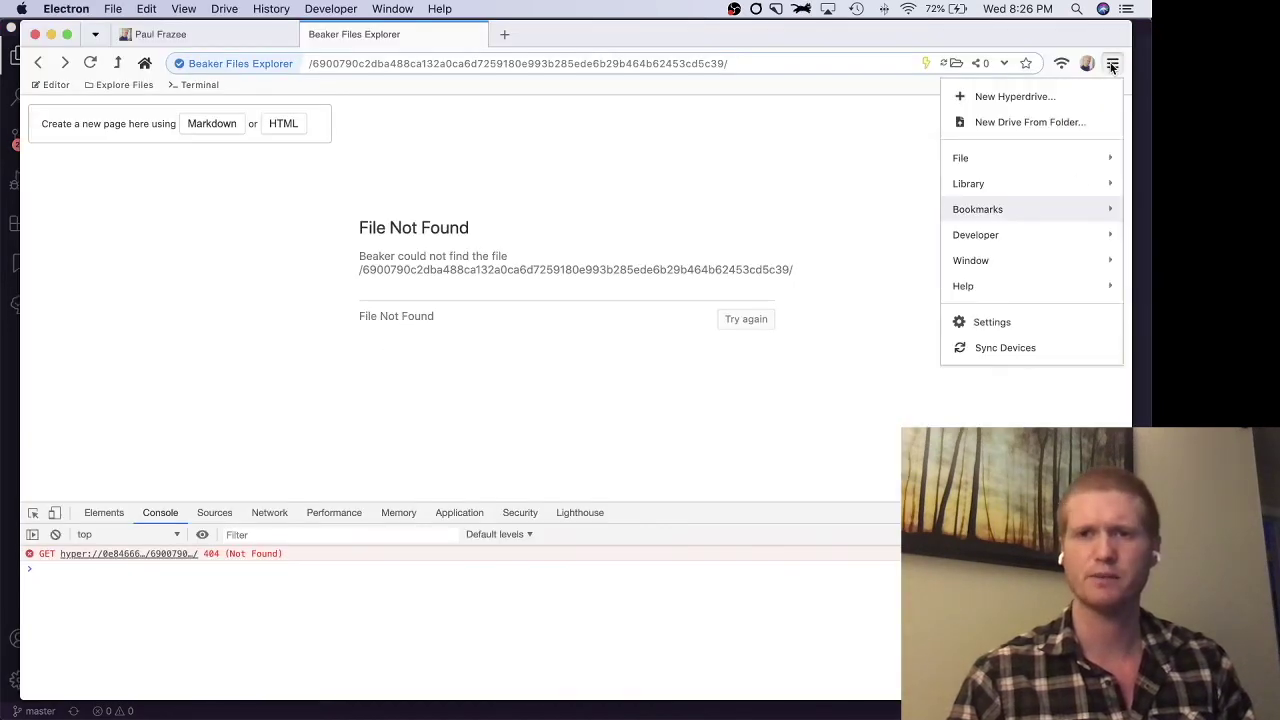
left_click(1024, 234)
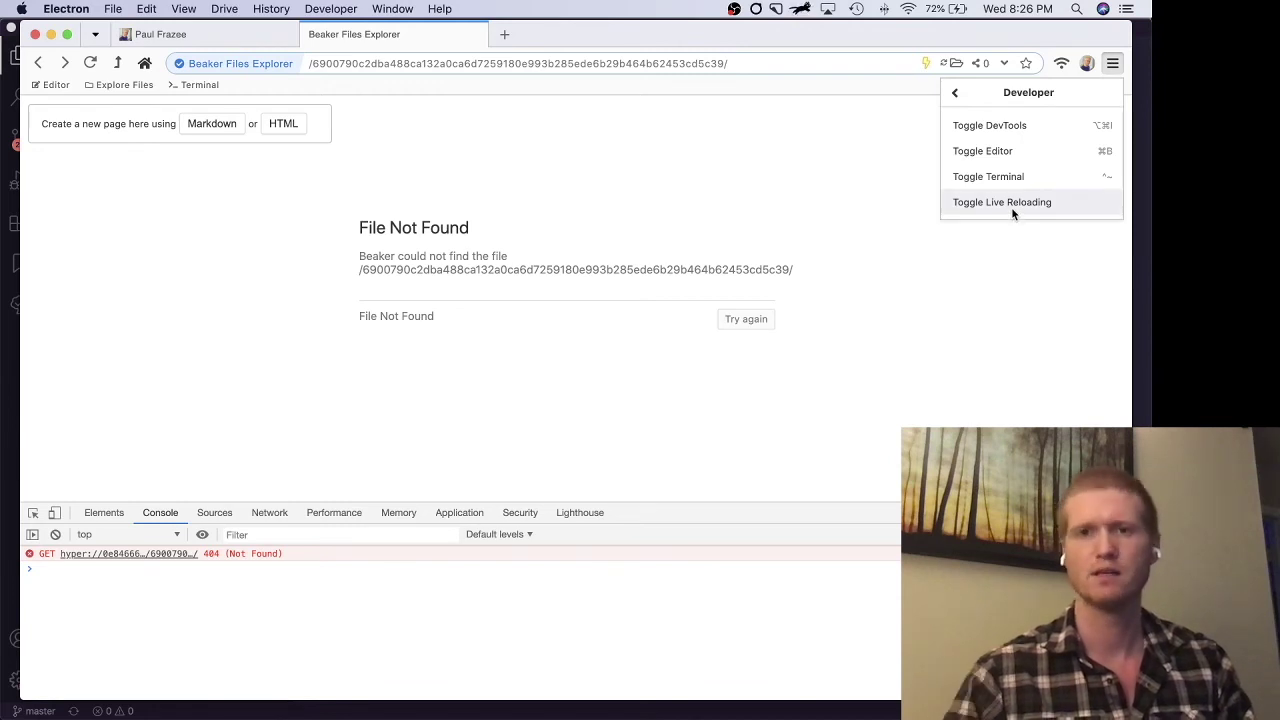
left_click(960, 255)
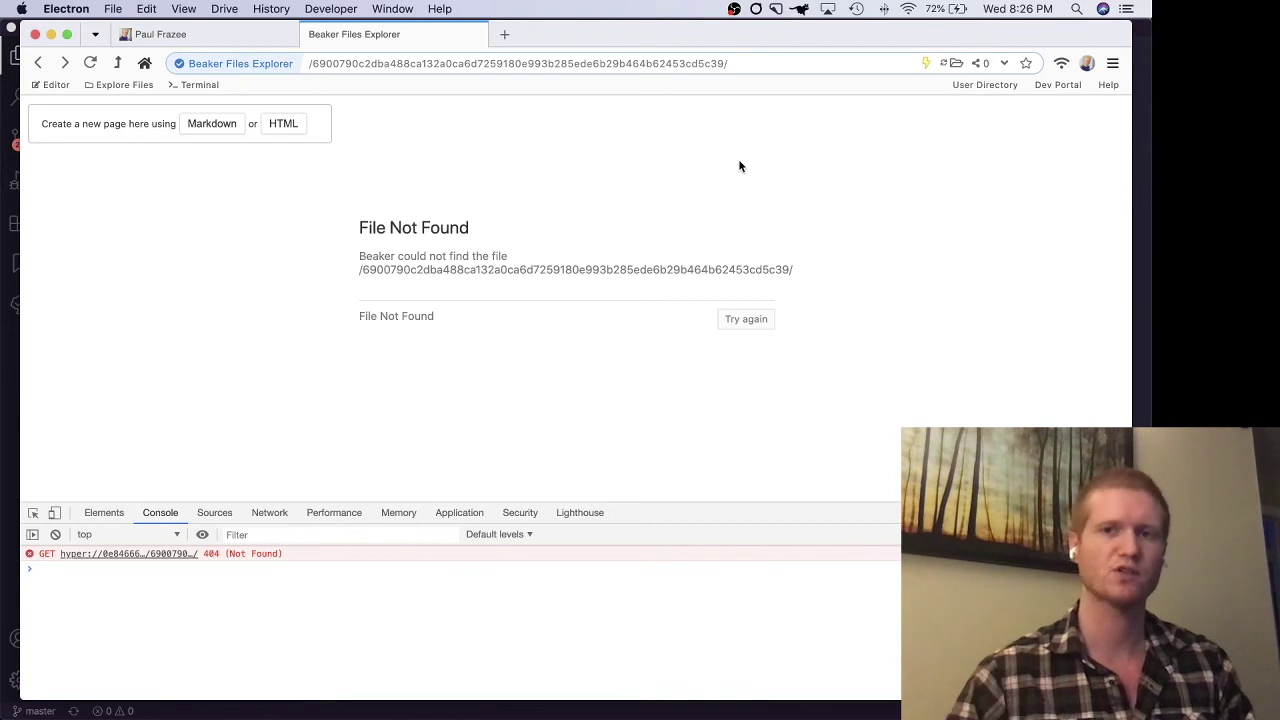
Step: Switch to Visual Studio Code, view index.html, and create a .ui folder in the root of beaker-files-explorer
key("super+Tab")
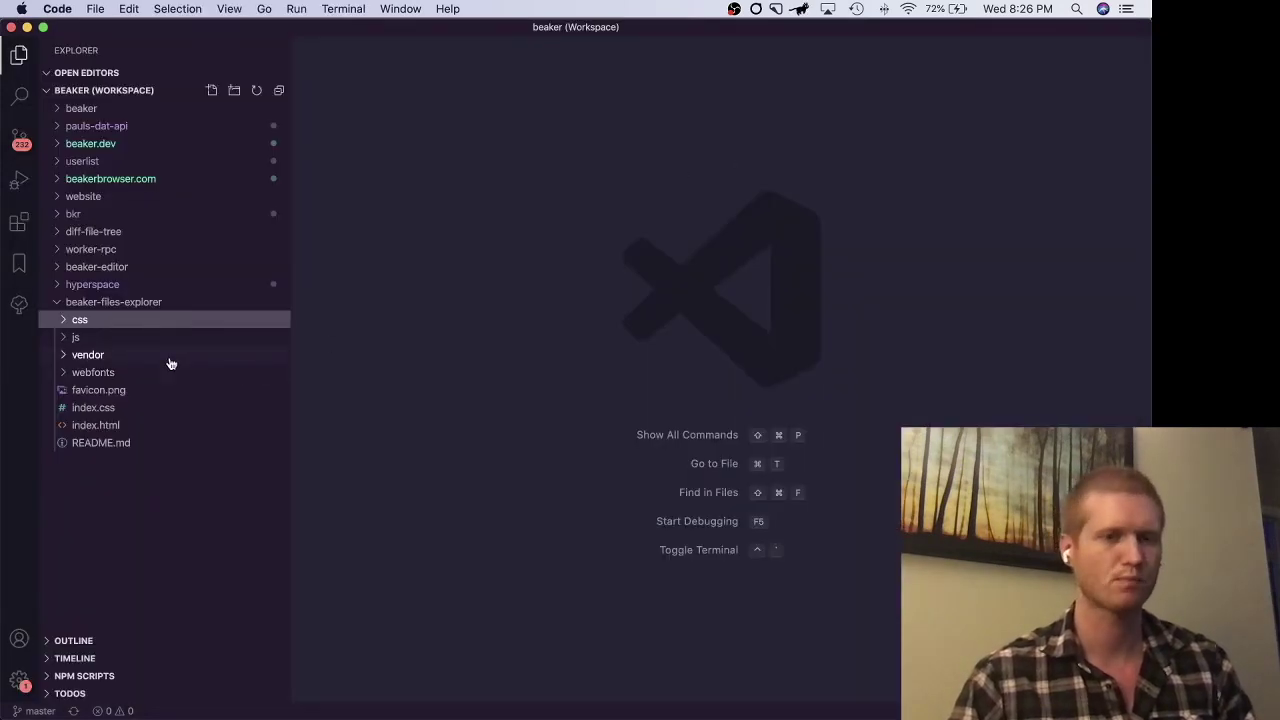
left_click(158, 425)
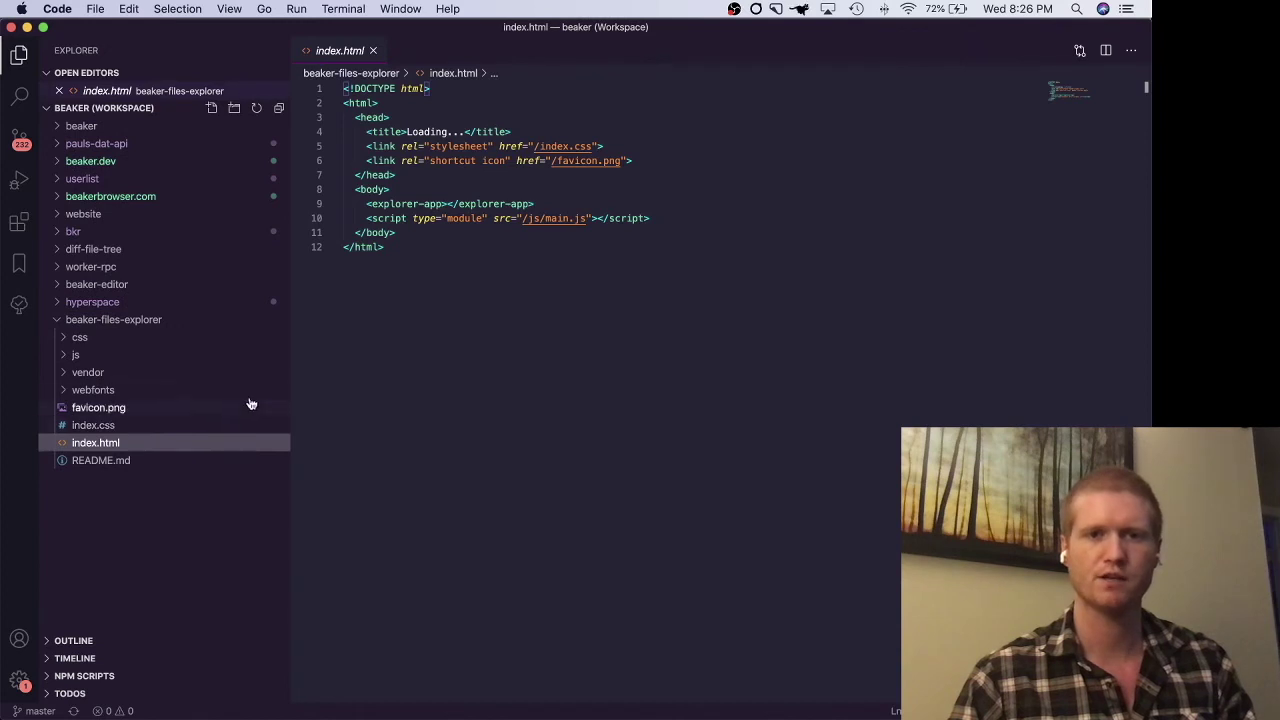
right_click(152, 515)
right_click(130, 319)
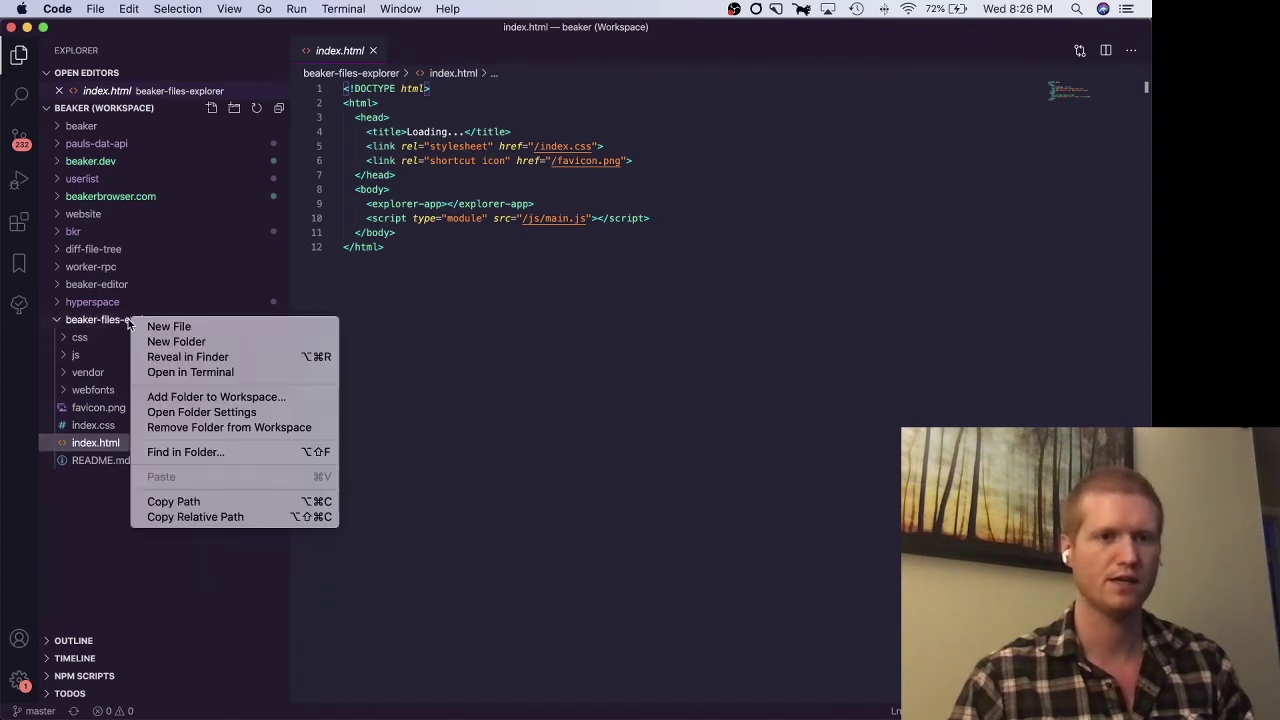
left_click(165, 343)
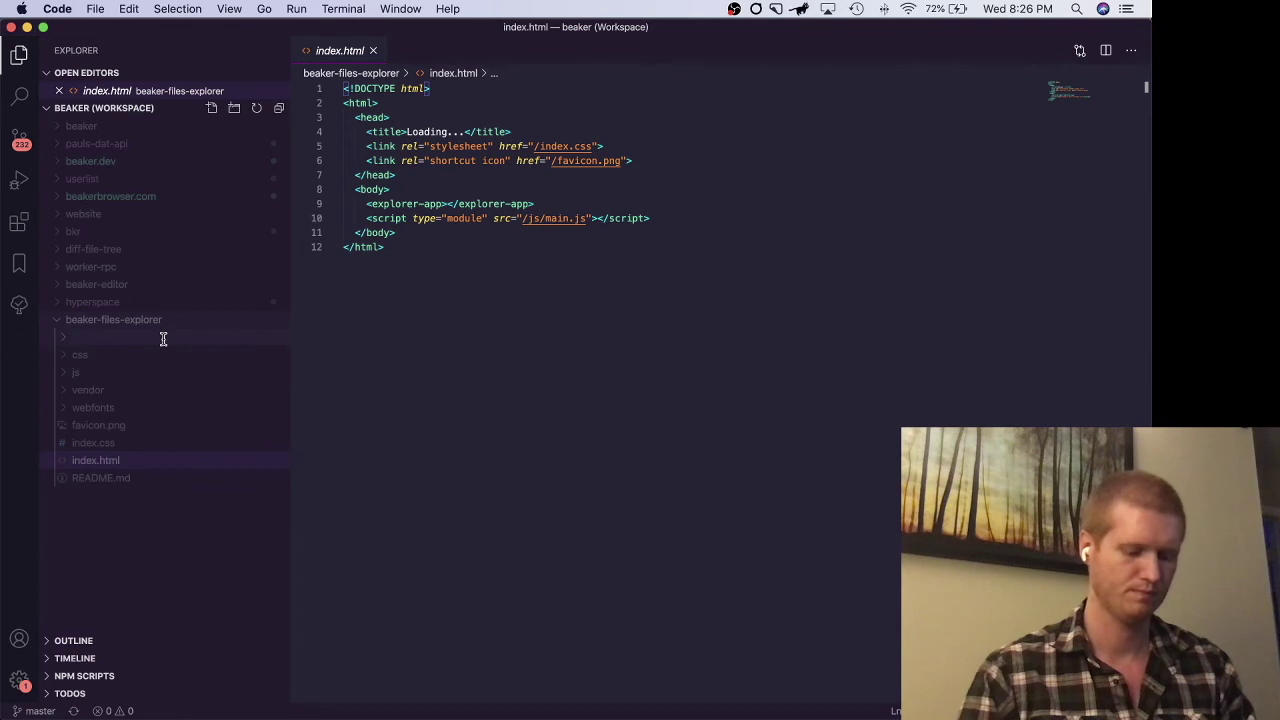
type(".ui")
key("Return")
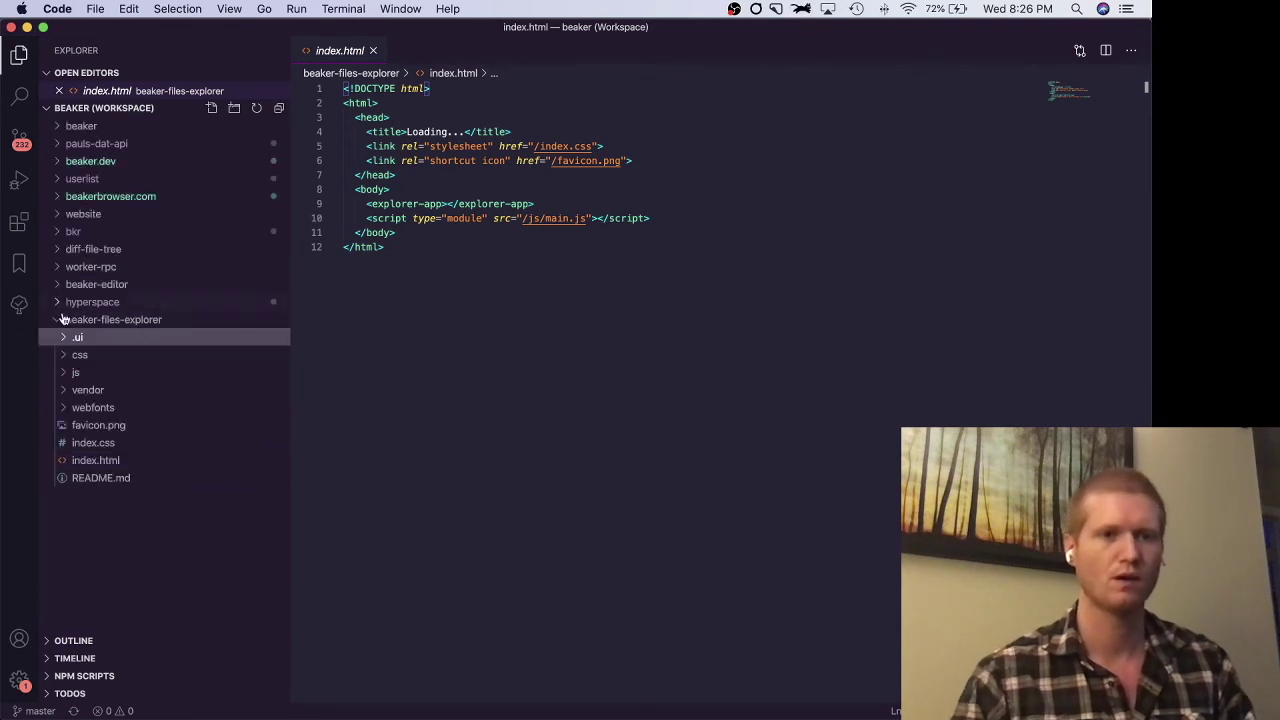
Step: Create a ui.html file in the .ui folder with the content "Hello world"
right_click(100, 340)
left_click(106, 345)
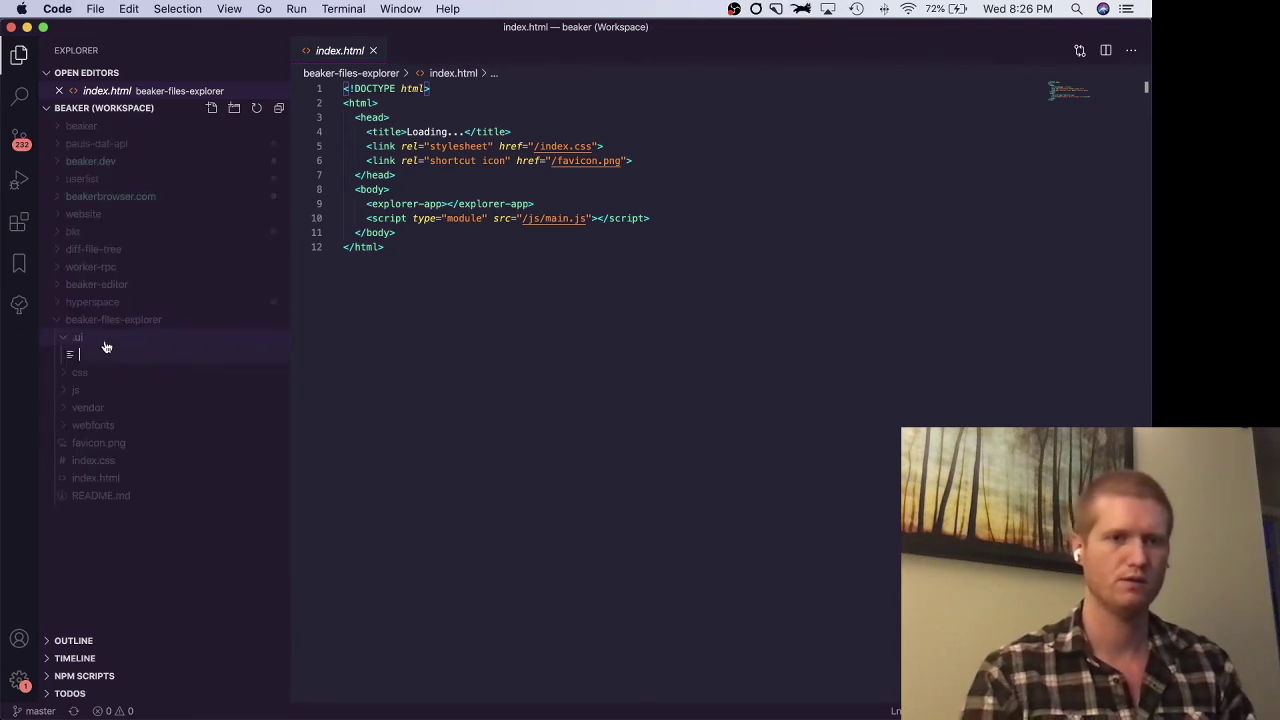
type("ui.html")
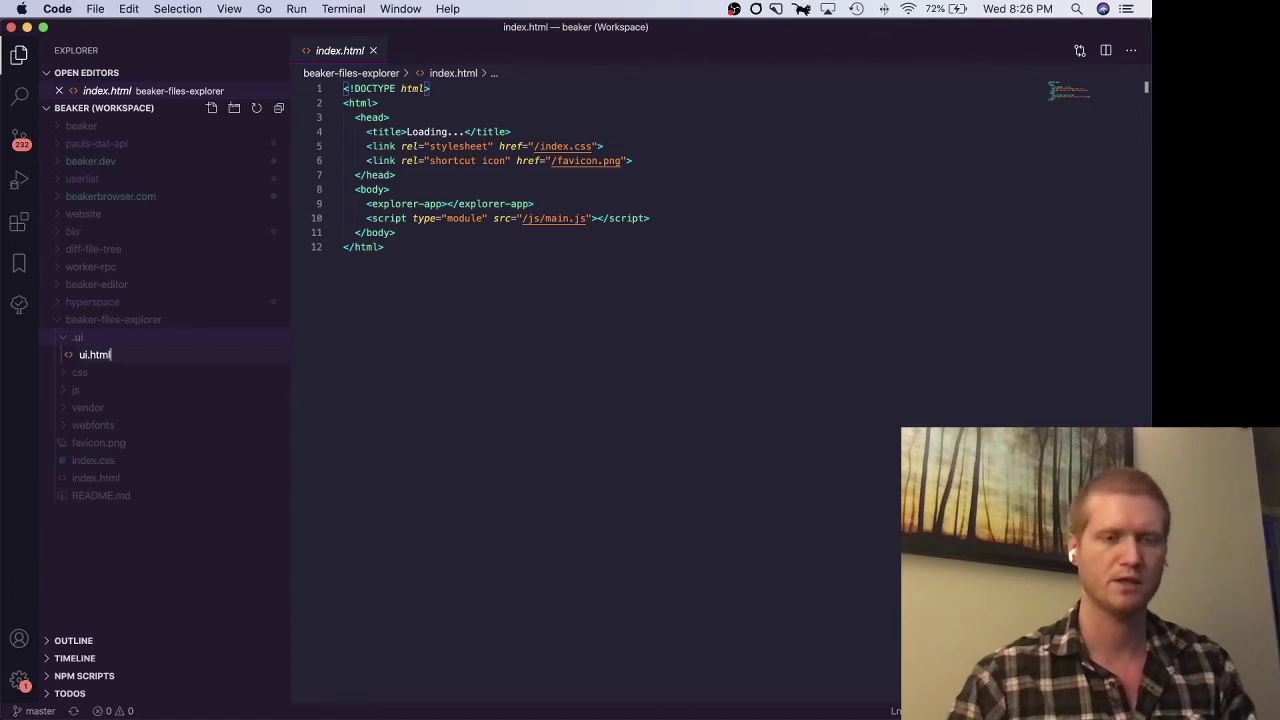
key("Return")
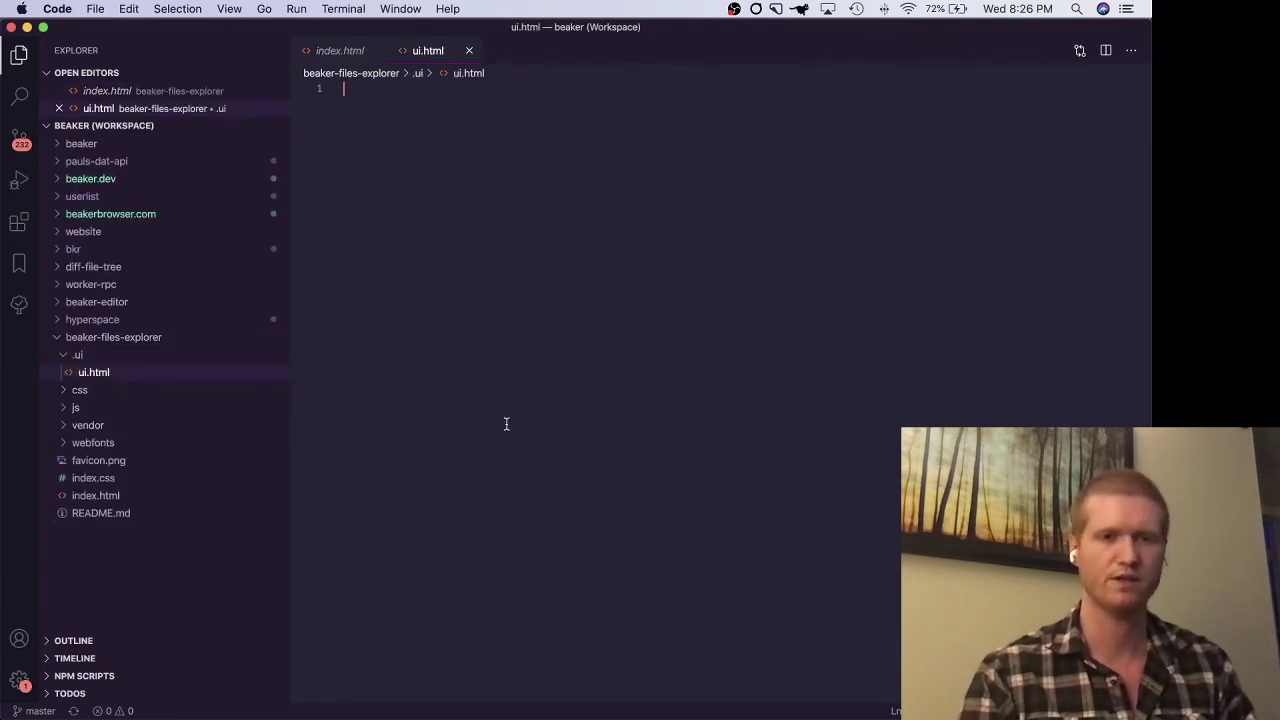
type("Hello world")
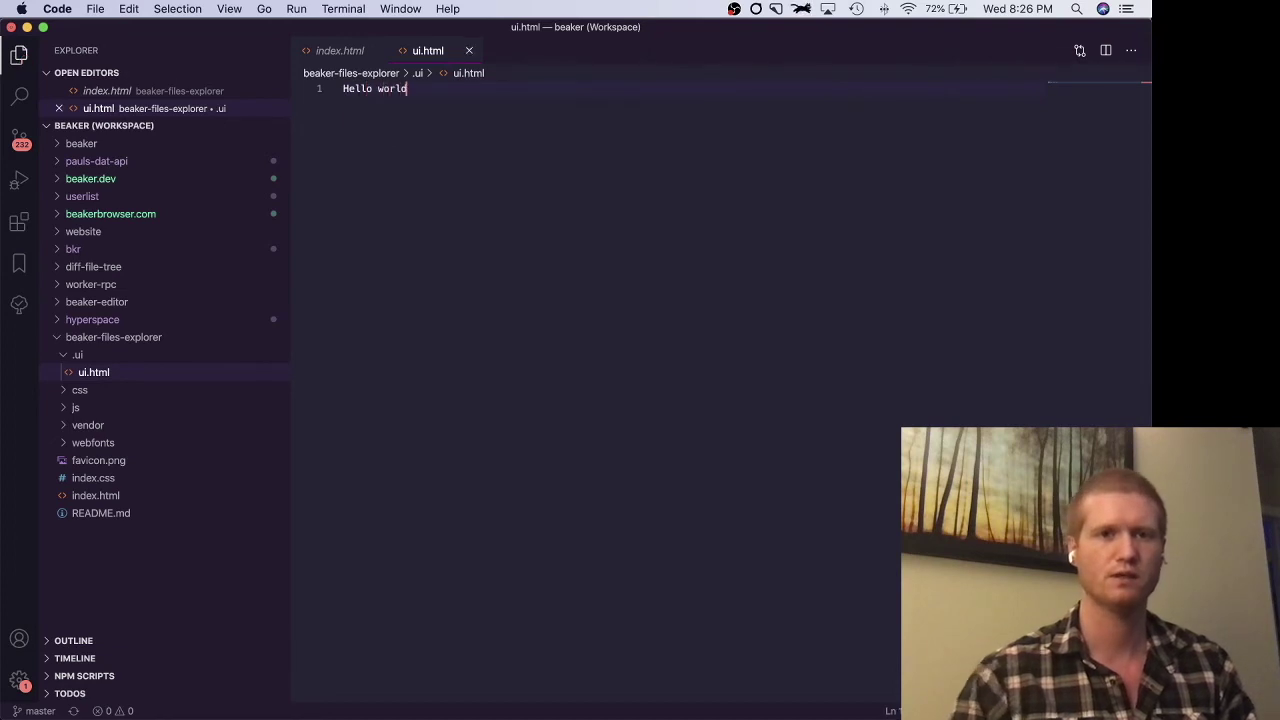
Step: Switch to Beaker and reload the Beaker Files Explorer page to check the output of ui.html
key("super+Tab")
key("super+r")
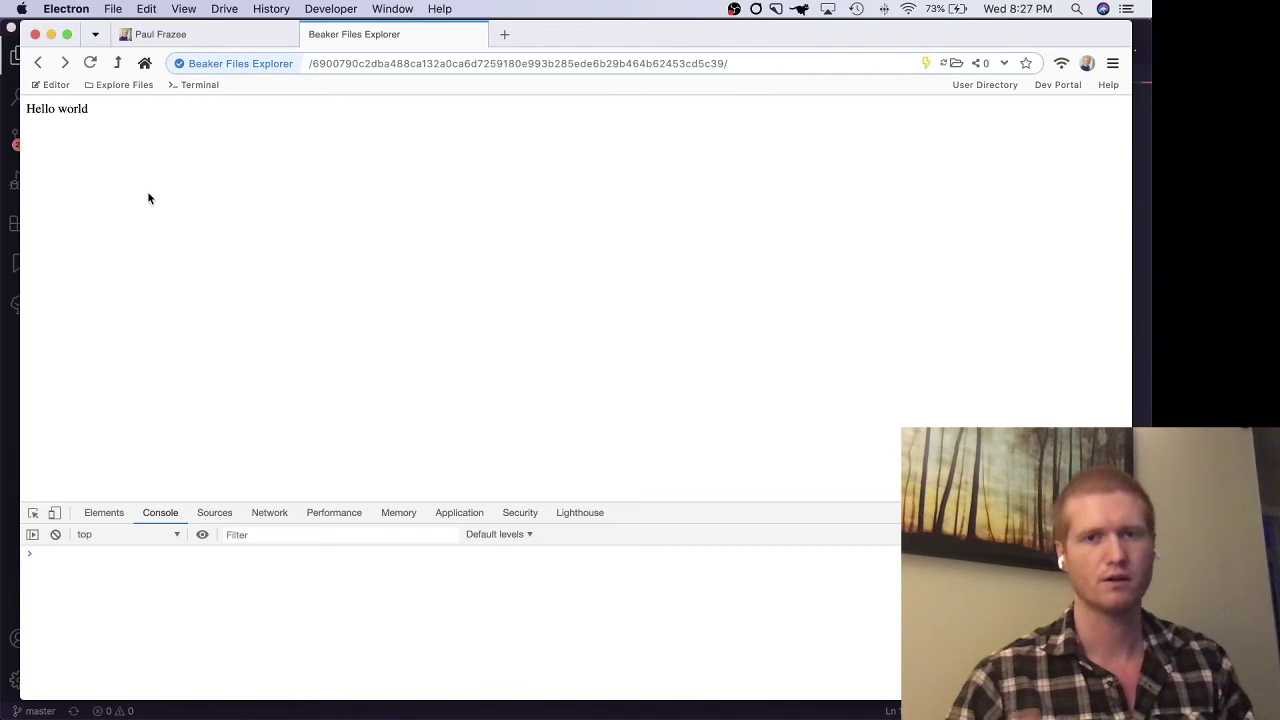
Step: Switch to Visual Studio Code, replace the whole content of ui.html with the code from index.html, and save it
key("super+Tab")
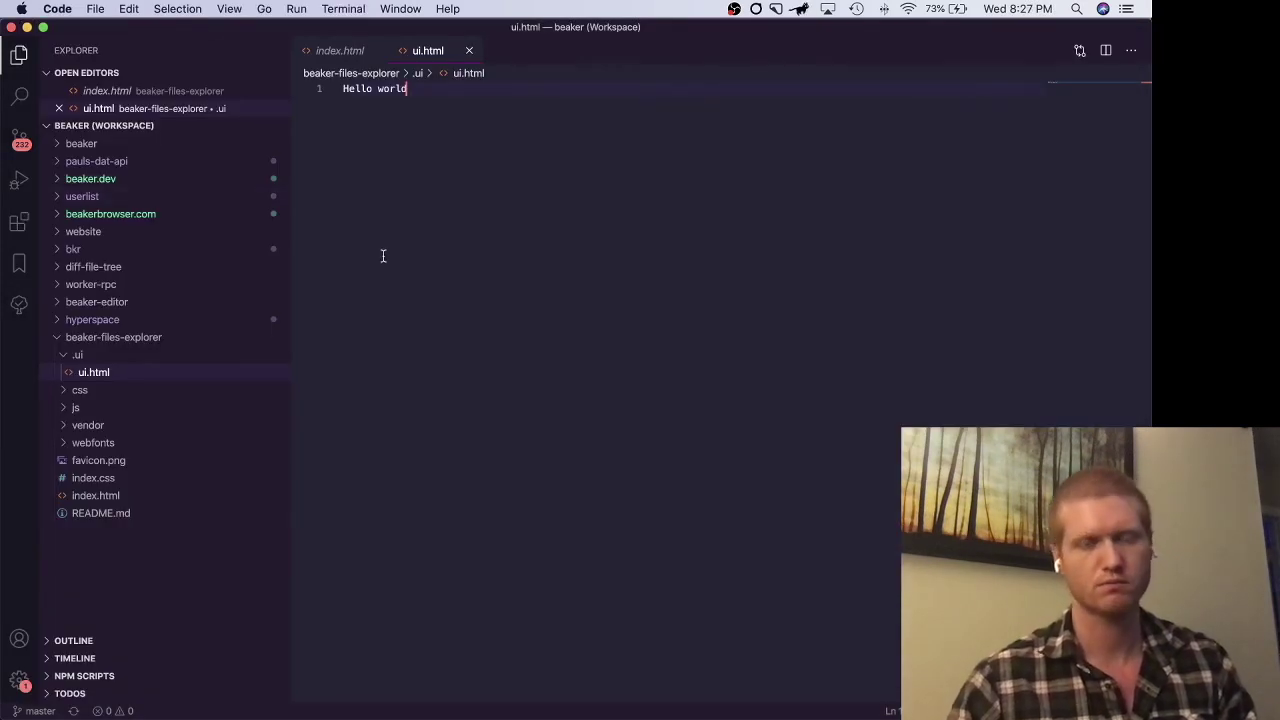
left_click(128, 495)
left_click(524, 402)
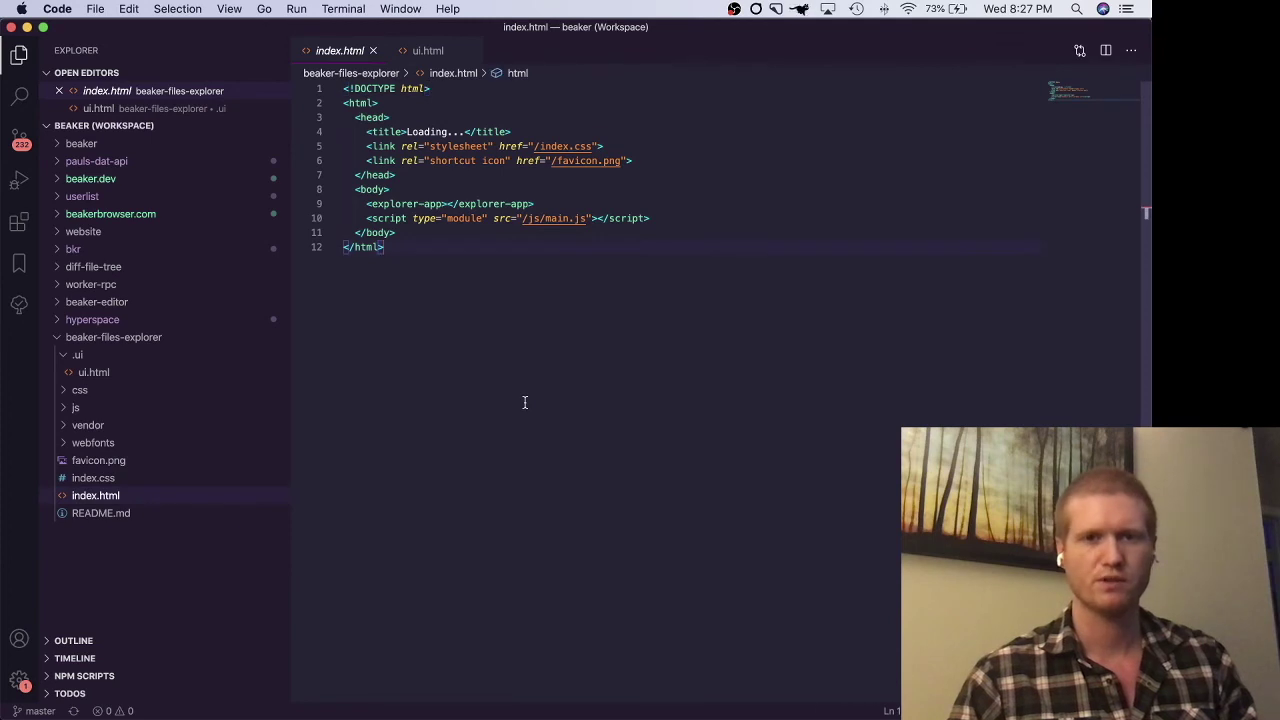
key("super+a")
key("super+c")
key("ctrl+Tab")
key("super+a")
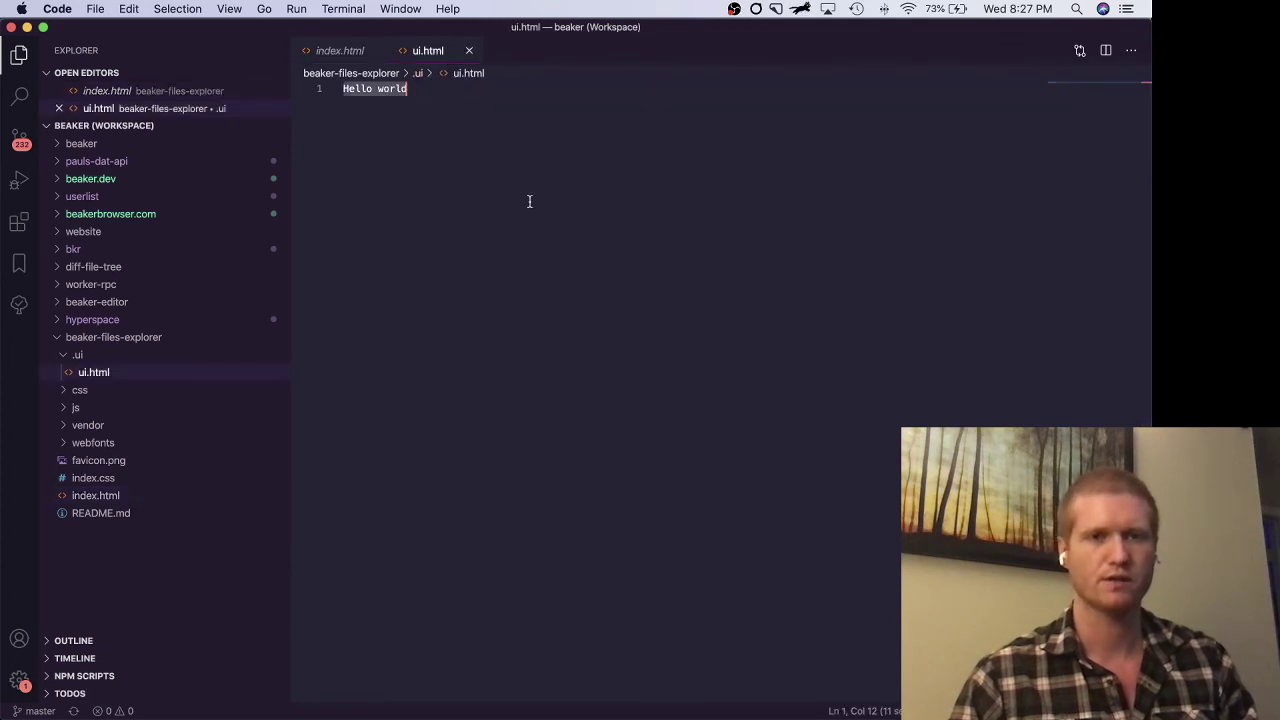
key("super+v")
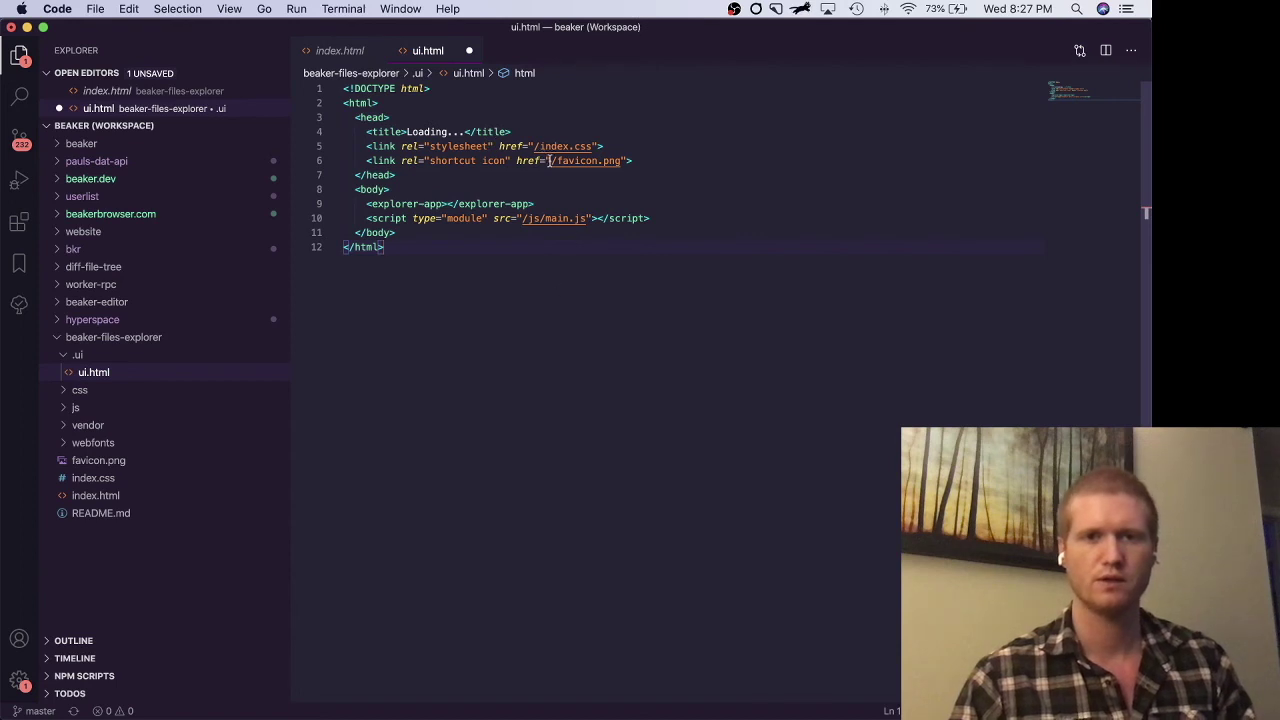
key("super+s")
Step: Switch to Beaker, reload the explorer page, view its network requests, and close the developer tools
key("super+Tab")
key("super+r")
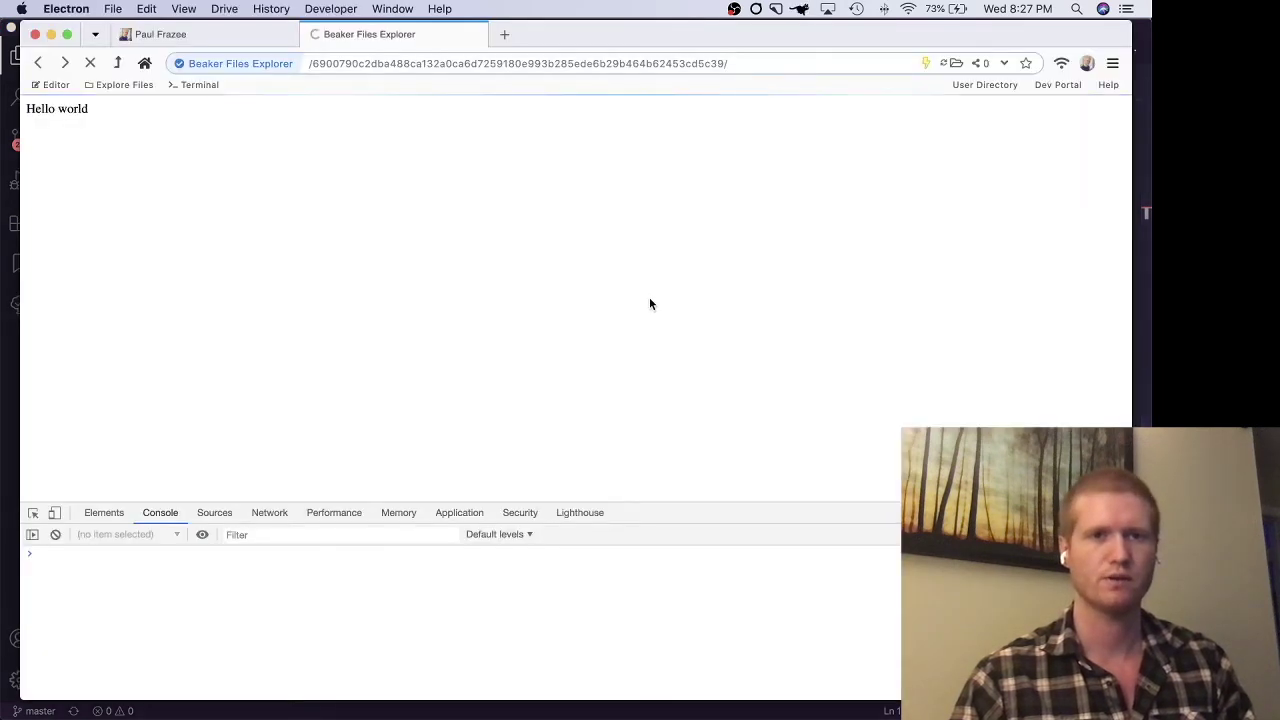
left_click(290, 517)
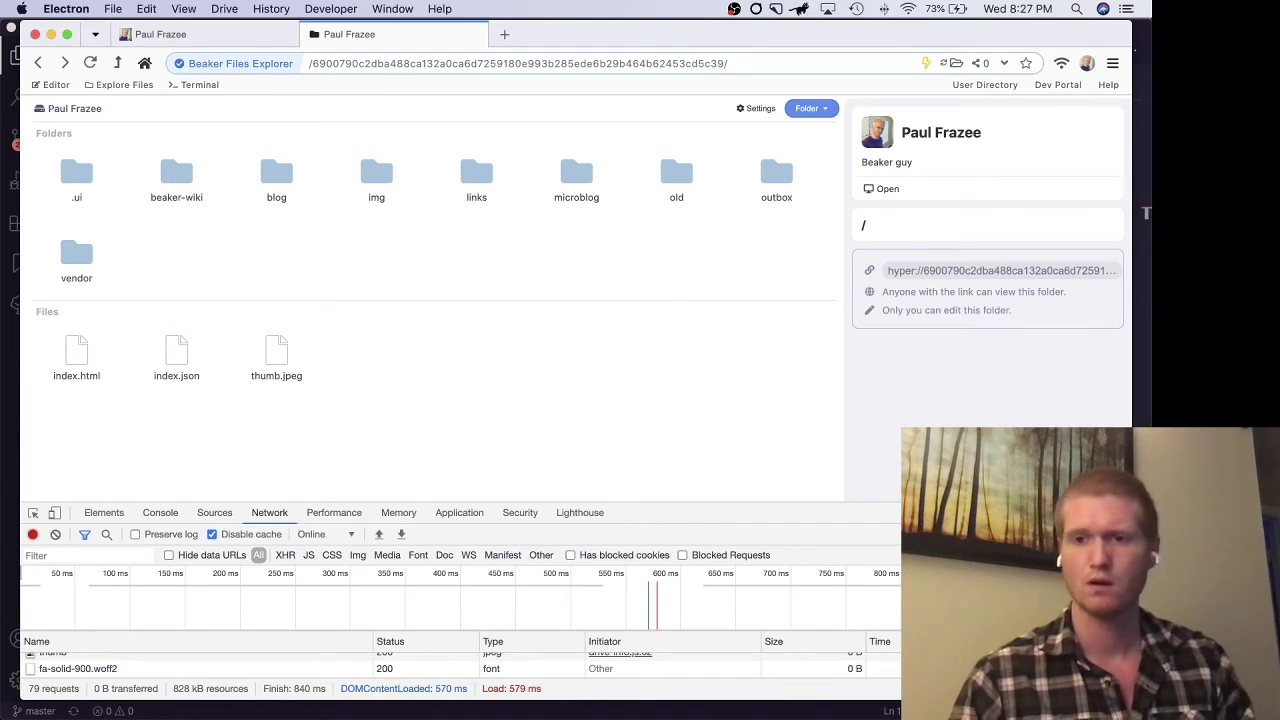
key("super+alt+i")
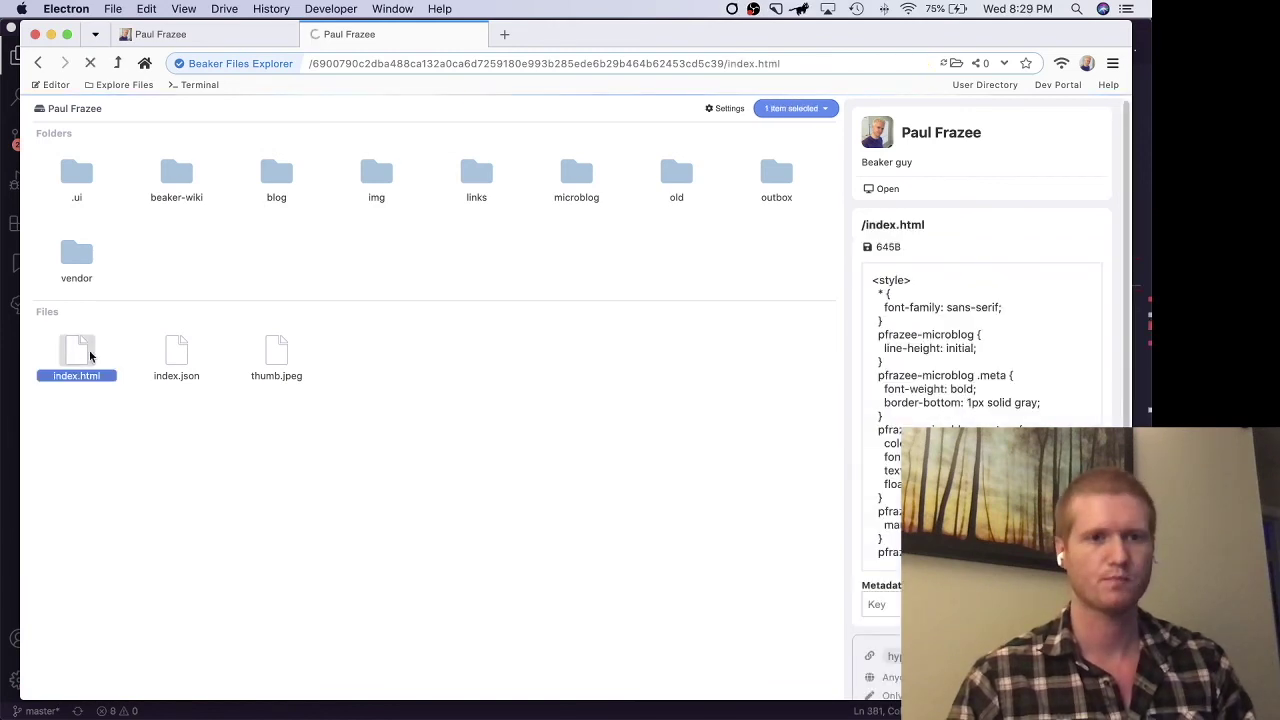
Step: View index.html in the explorer, return to the drive root, and open the beaker-wiki folder
double_click(76, 355)
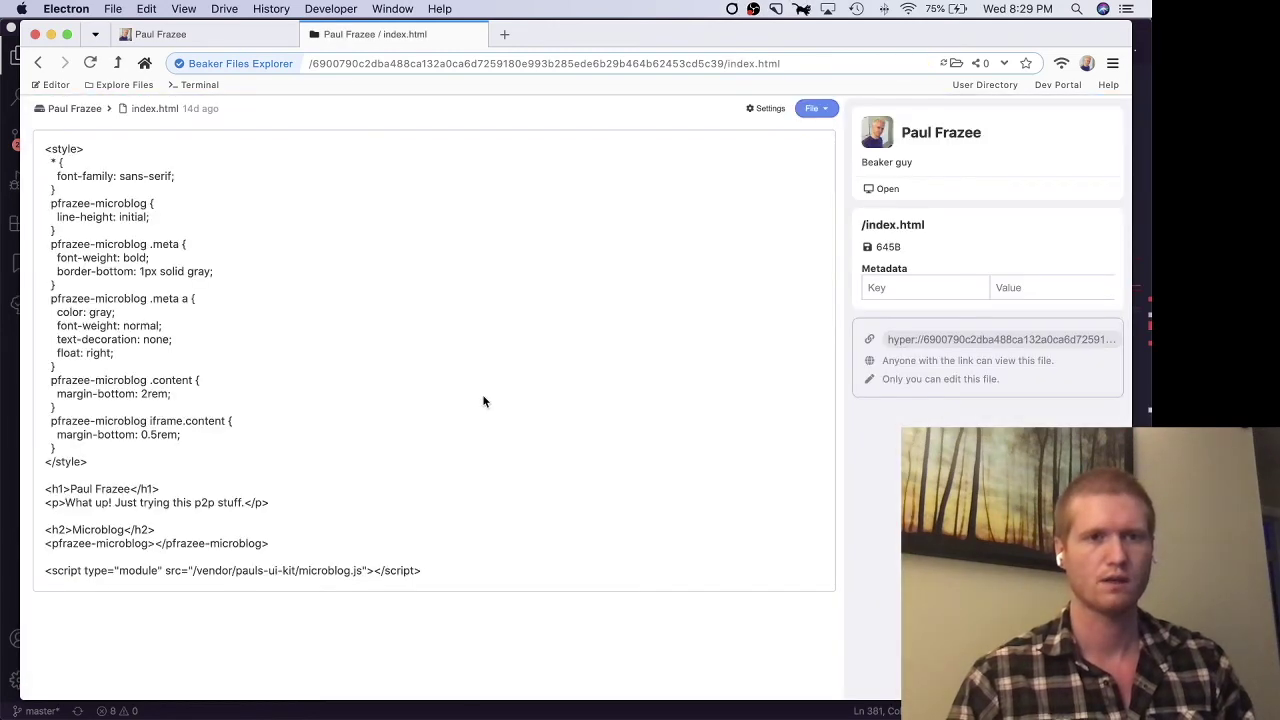
left_click(66, 109)
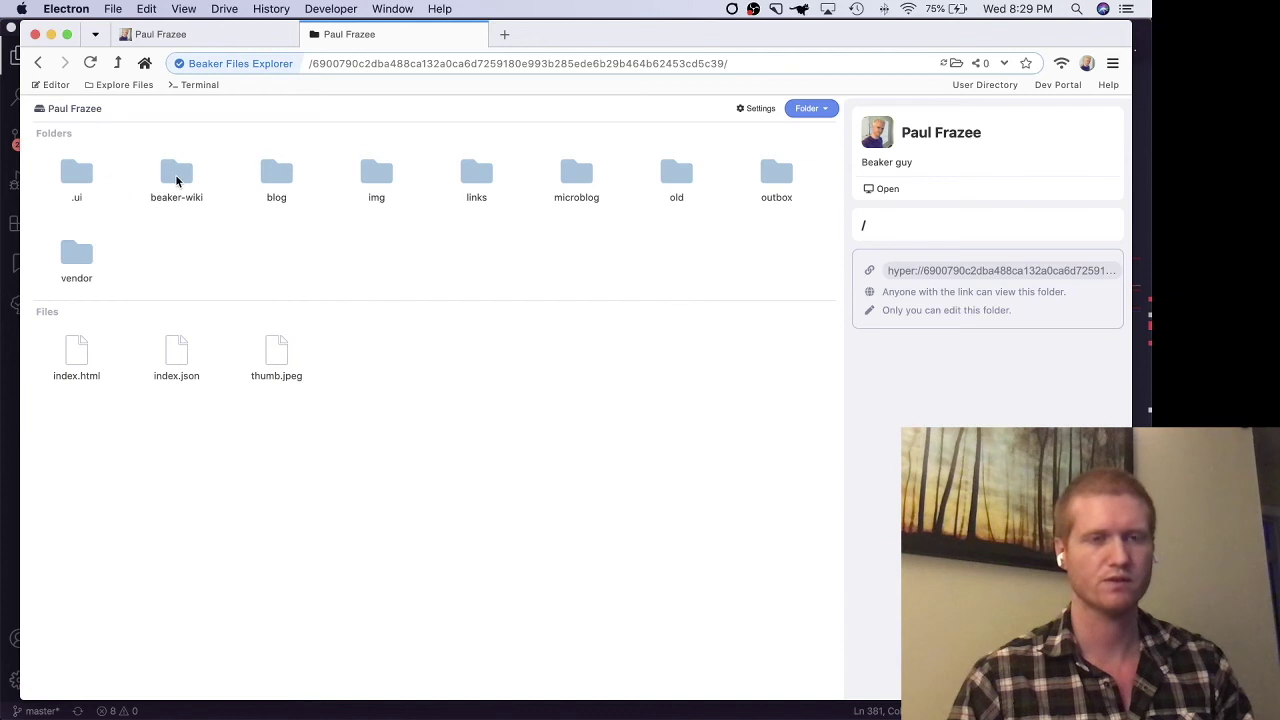
double_click(177, 178)
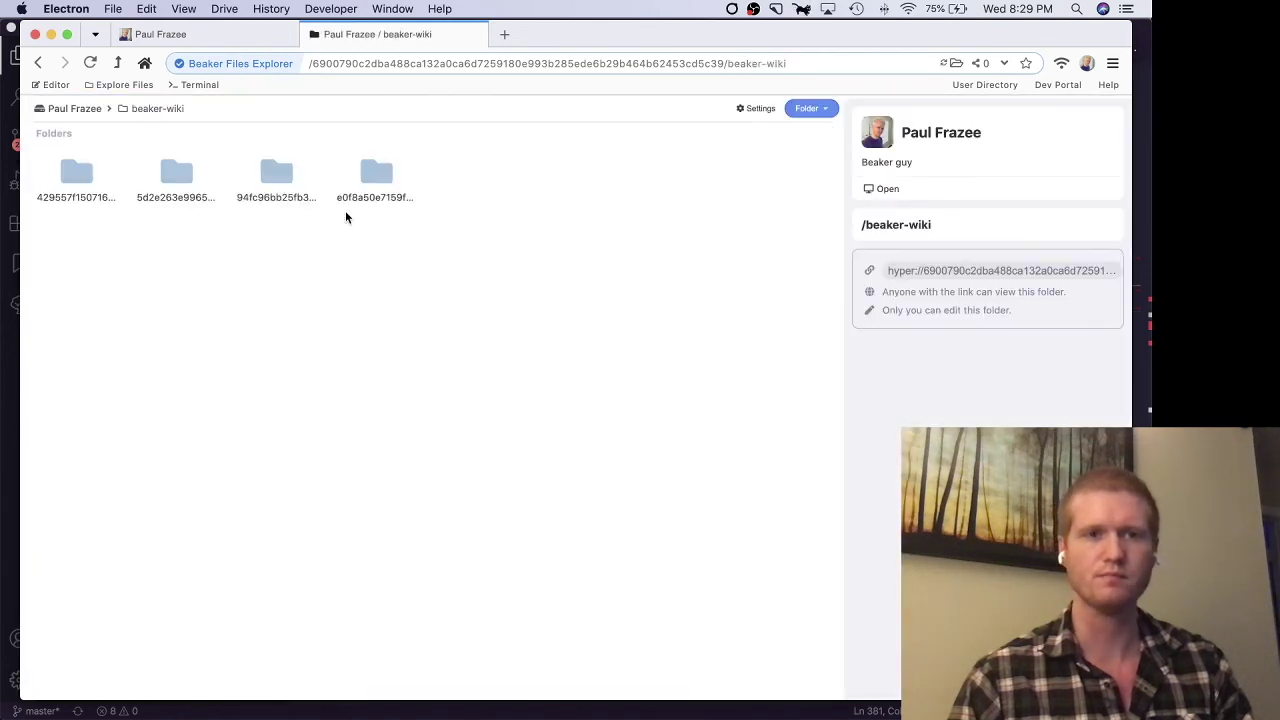
Step: Try the Files List view on the beaker-wiki folder, return to Files Grid, and turn on showing the content of files
left_click(757, 108)
left_click(777, 192)
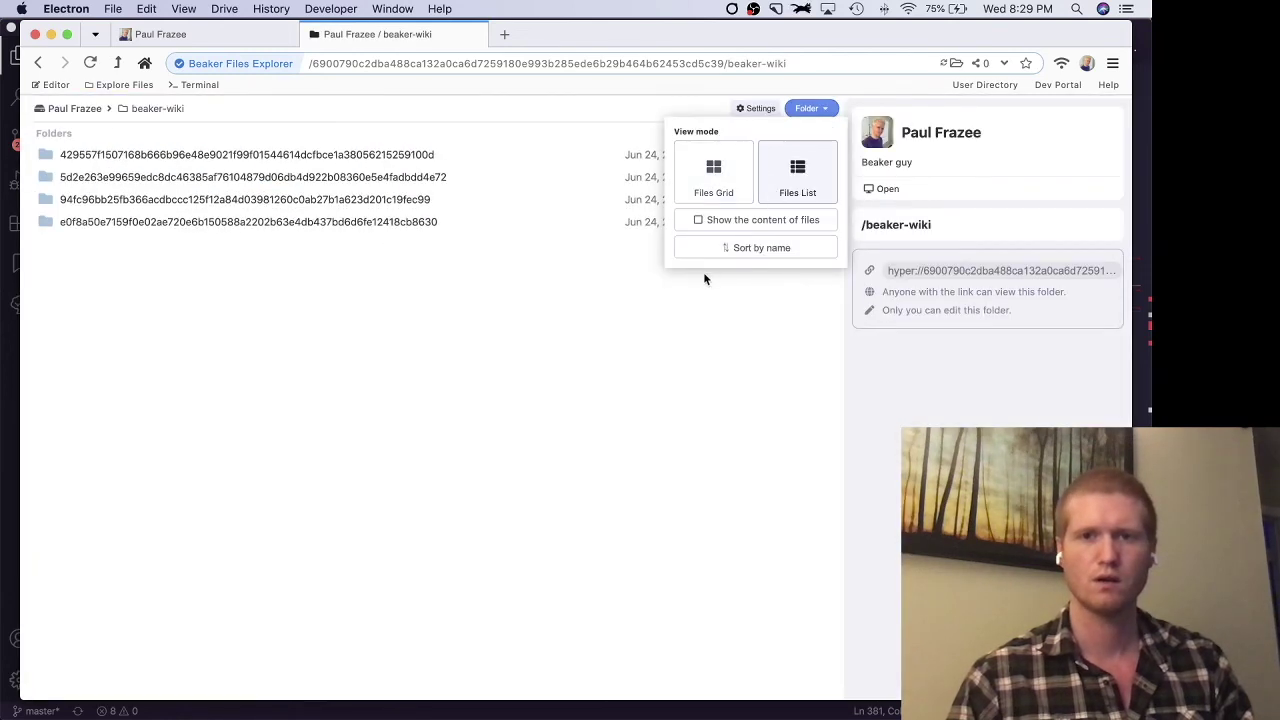
left_click(706, 193)
left_click(712, 221)
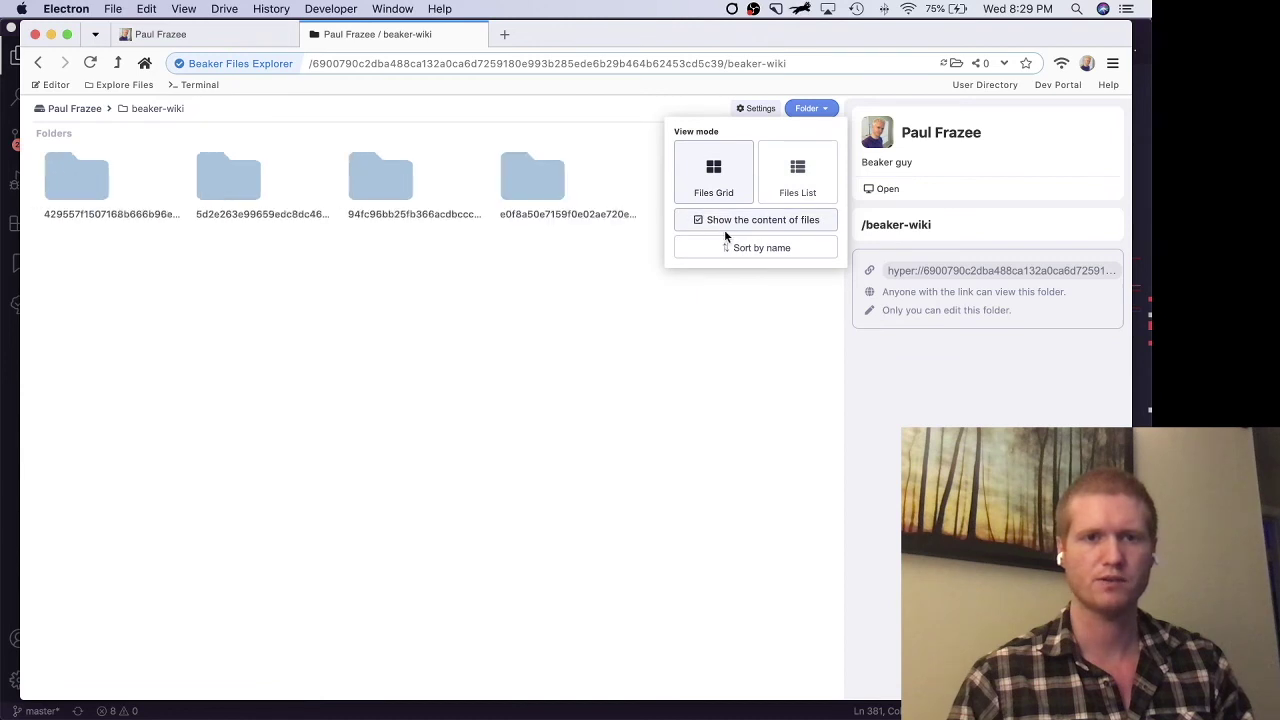
Step: Go back to the drive root, turn off showing the content of files, and close the view settings
left_click(72, 109)
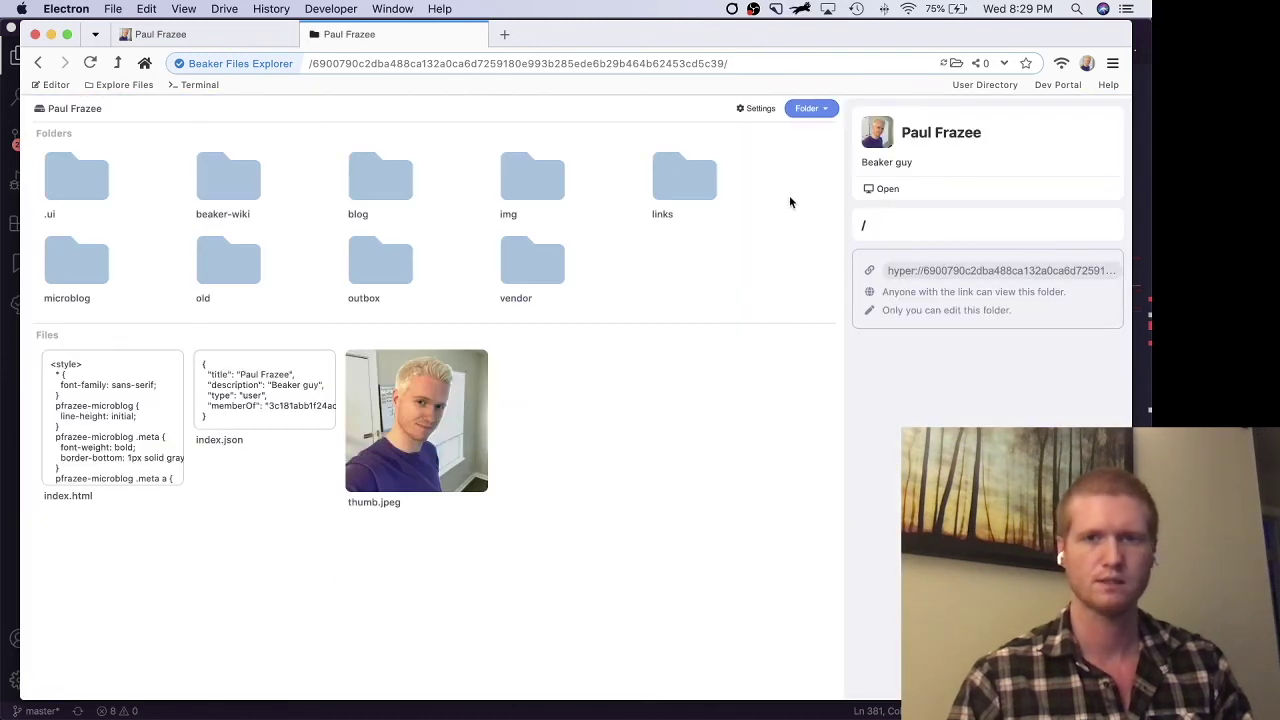
left_click(745, 108)
left_click(748, 219)
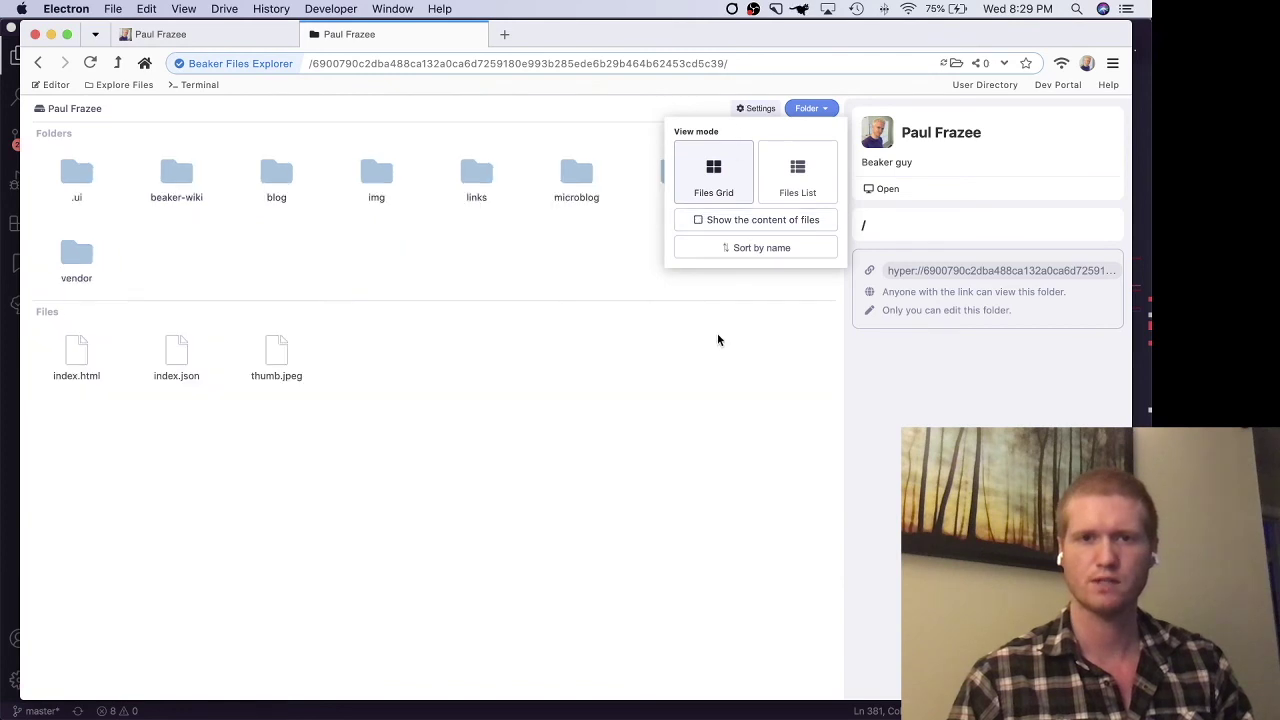
left_click(705, 352)
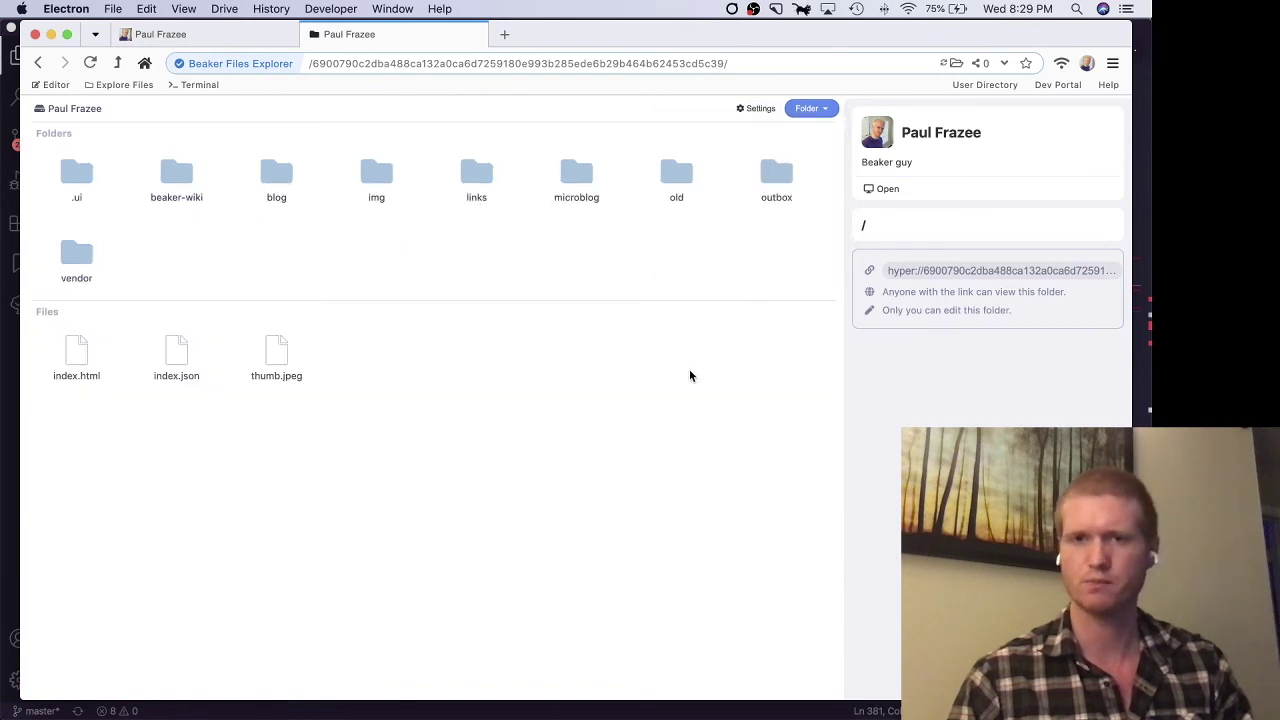
Step: Examine the actions available for the drive's root folder
left_click(811, 108)
right_click(557, 331)
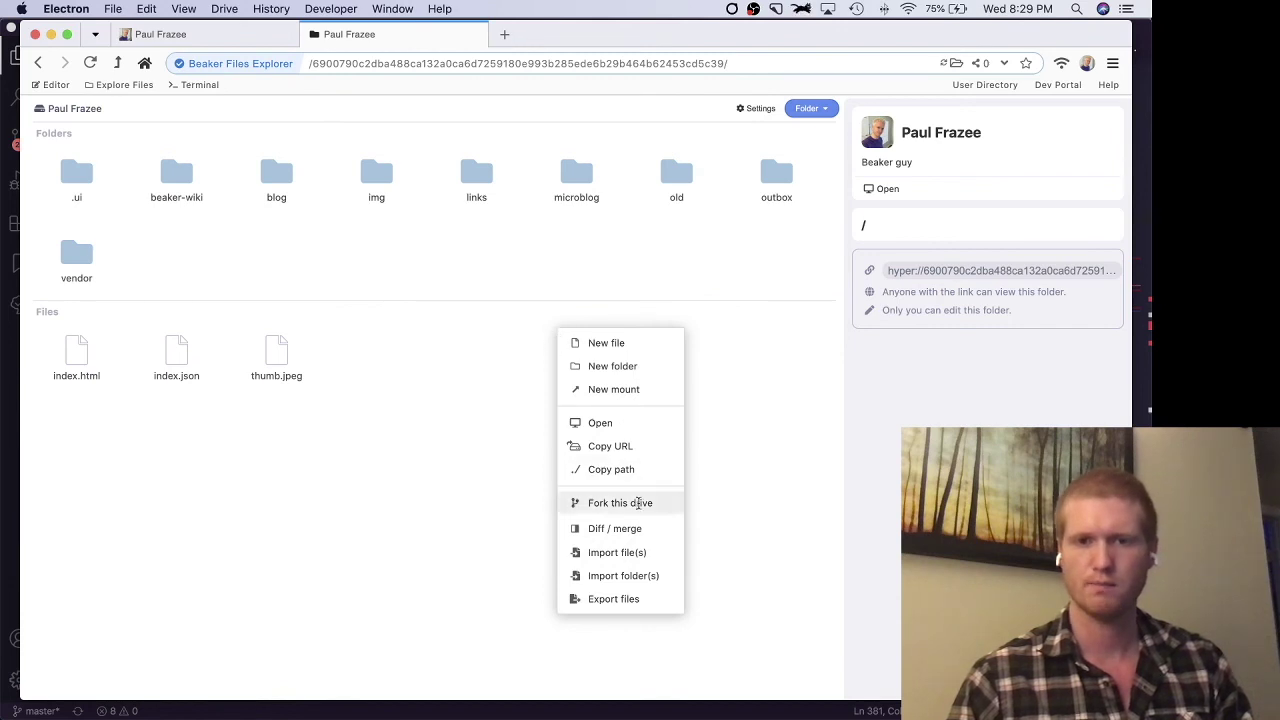
left_click(817, 537)
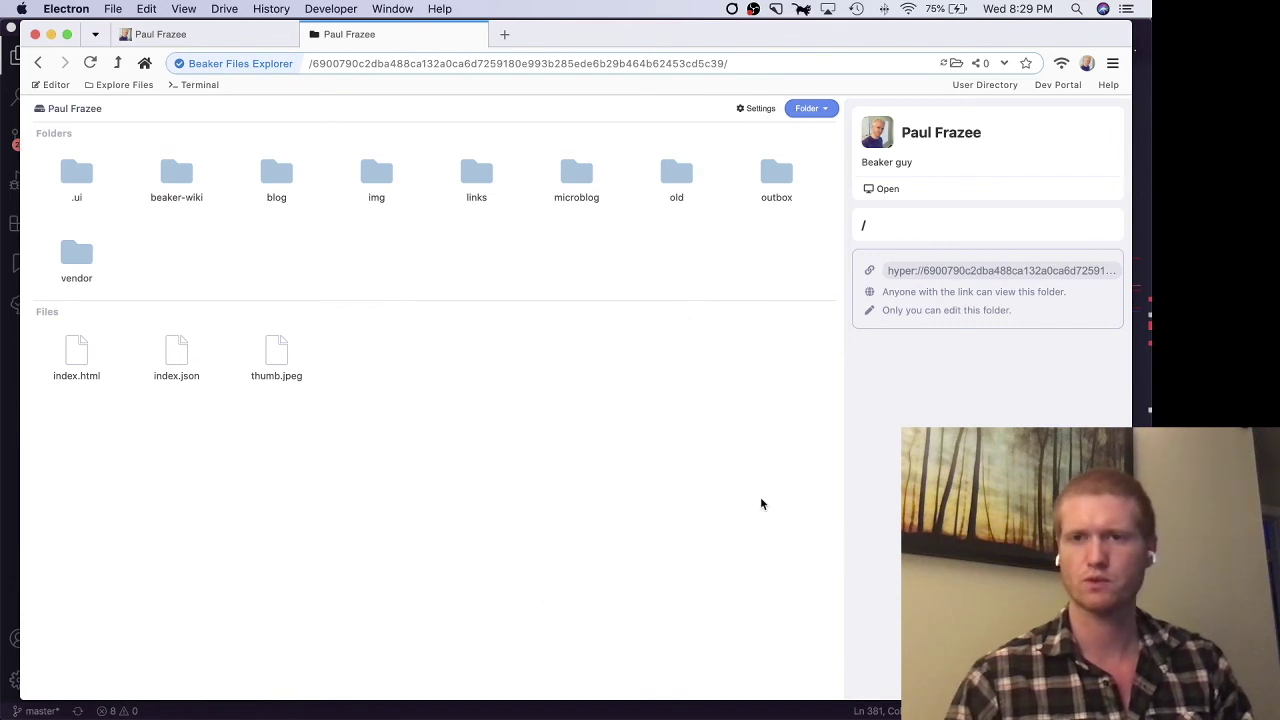
Step: Try to import files into the drive root and reload the page
right_click(515, 298)
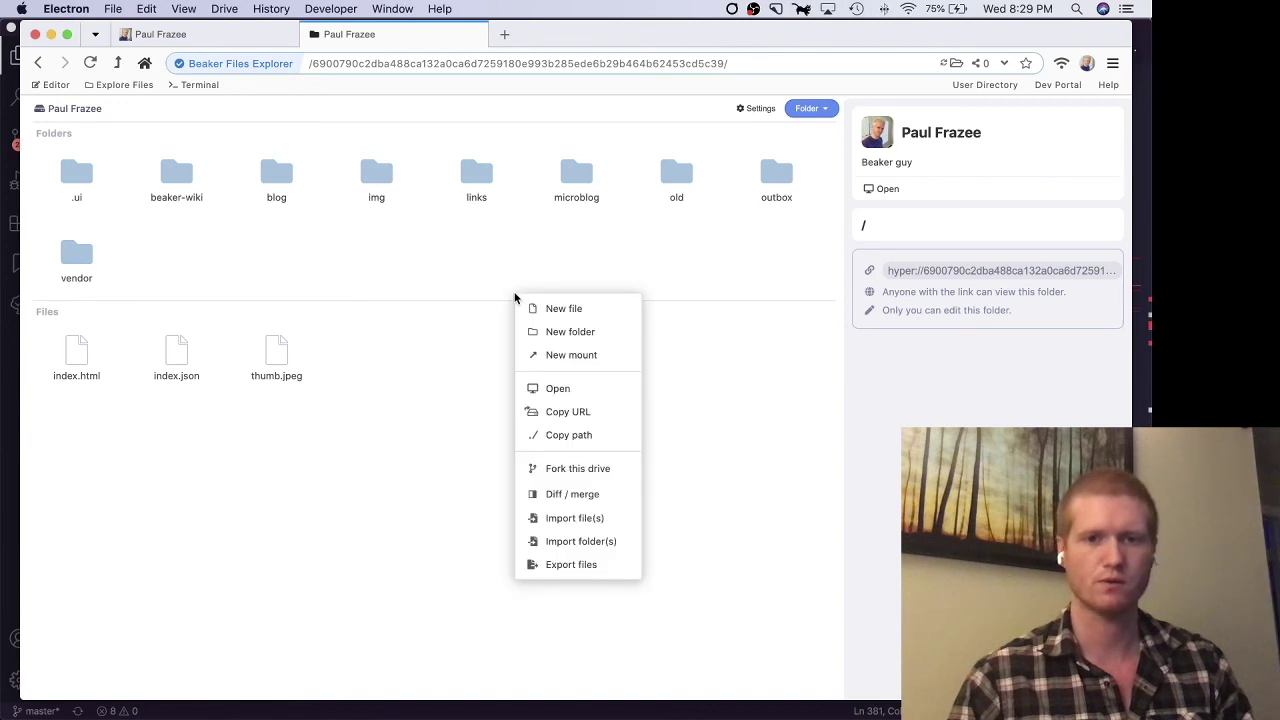
left_click(582, 519)
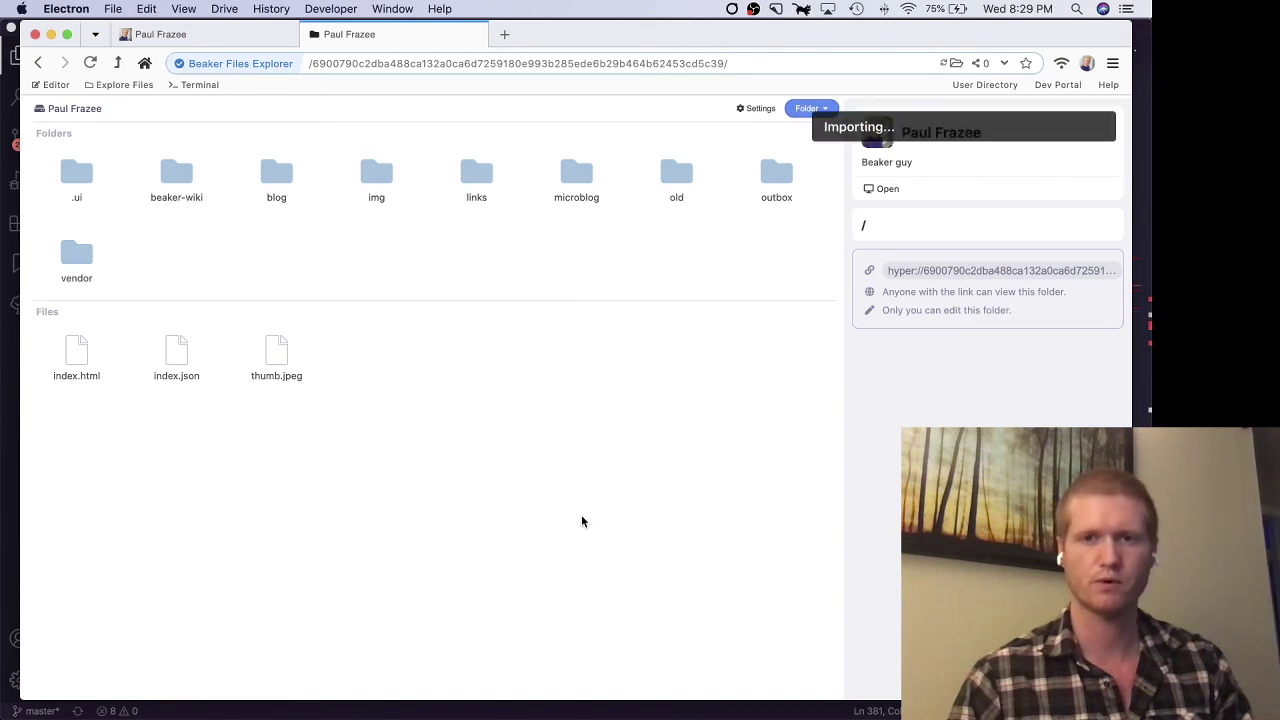
left_click(91, 64)
Step: Open the explored drive's own site in a new tab, view it, and close that tab
right_click(457, 314)
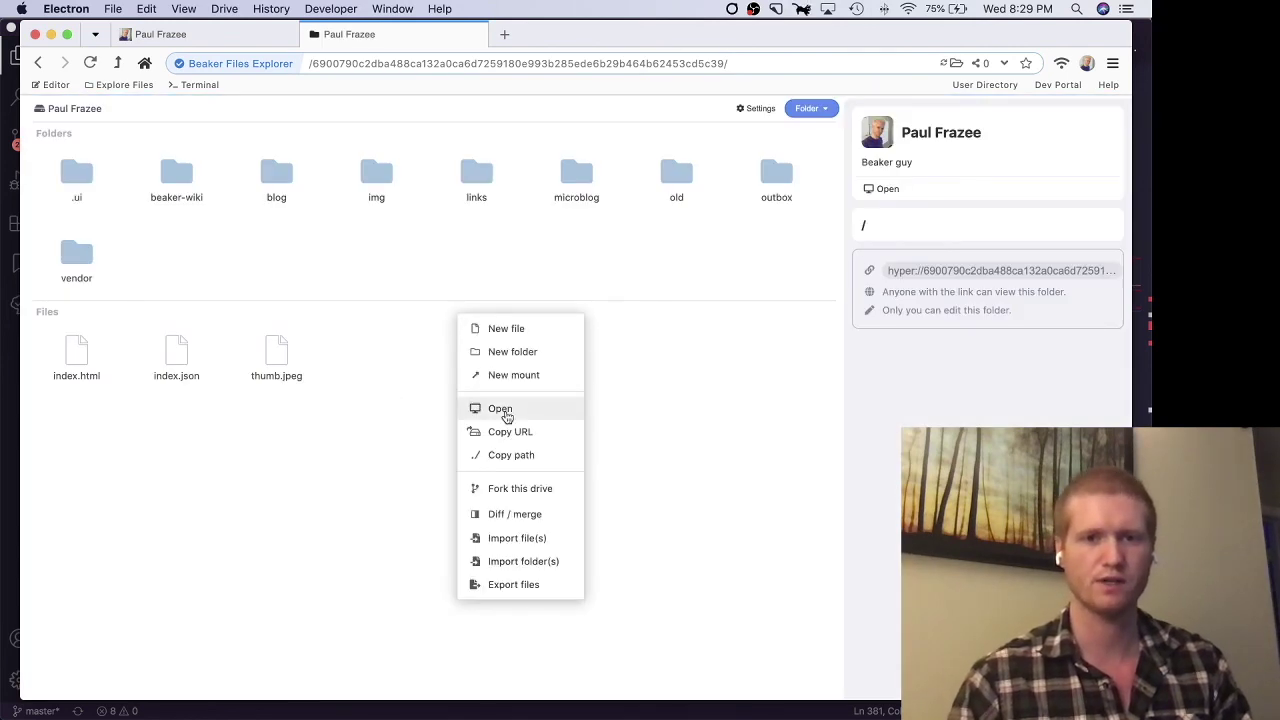
left_click(500, 409)
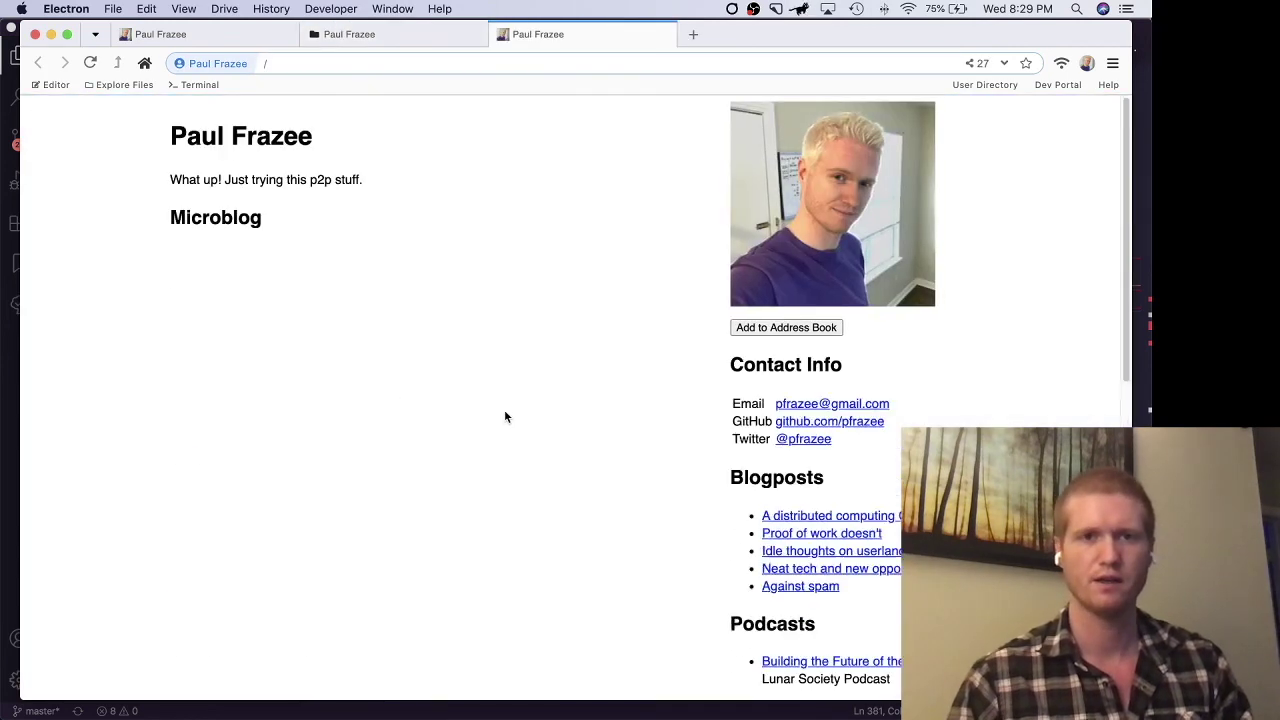
middle_click(550, 36)
right_click(520, 271)
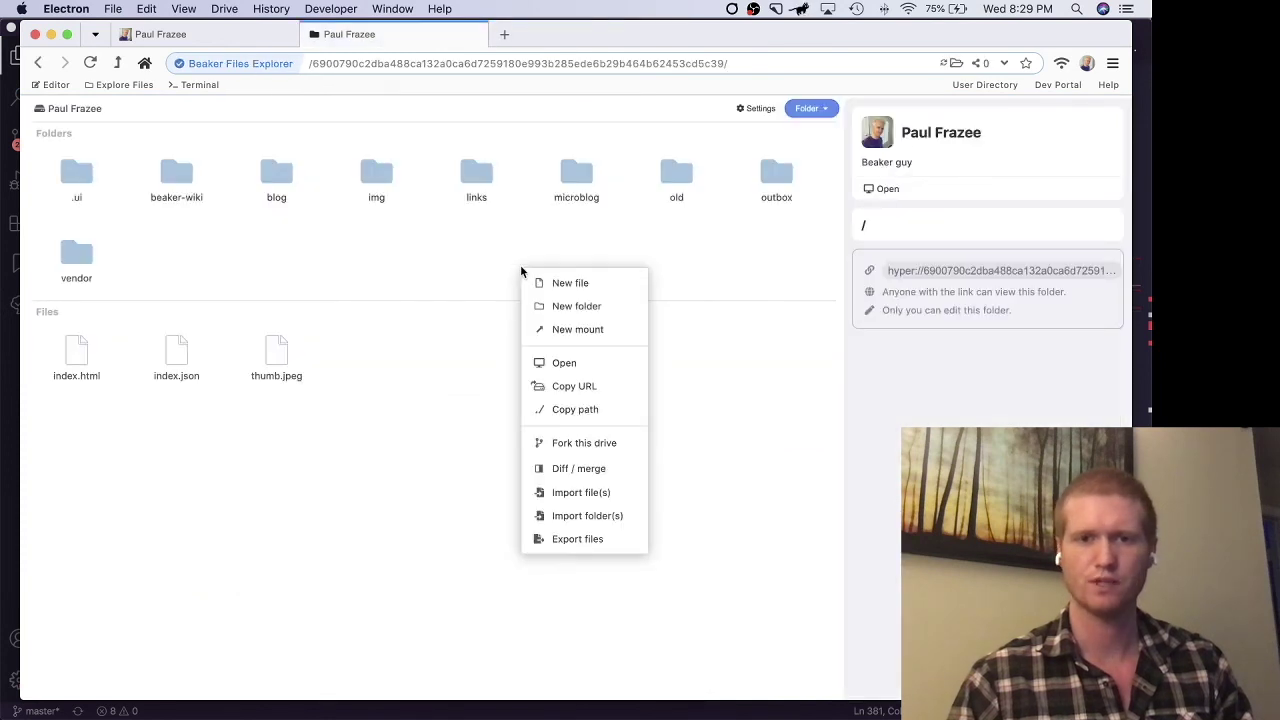
left_click(548, 283)
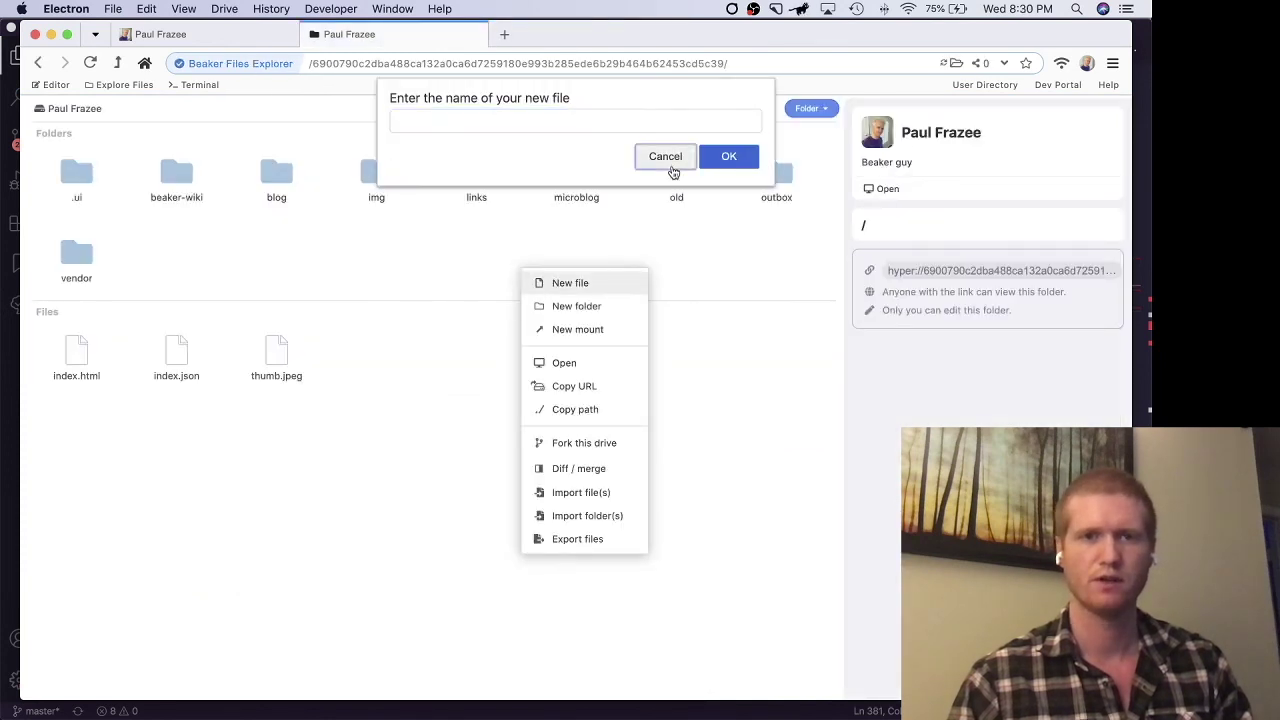
left_click(665, 157)
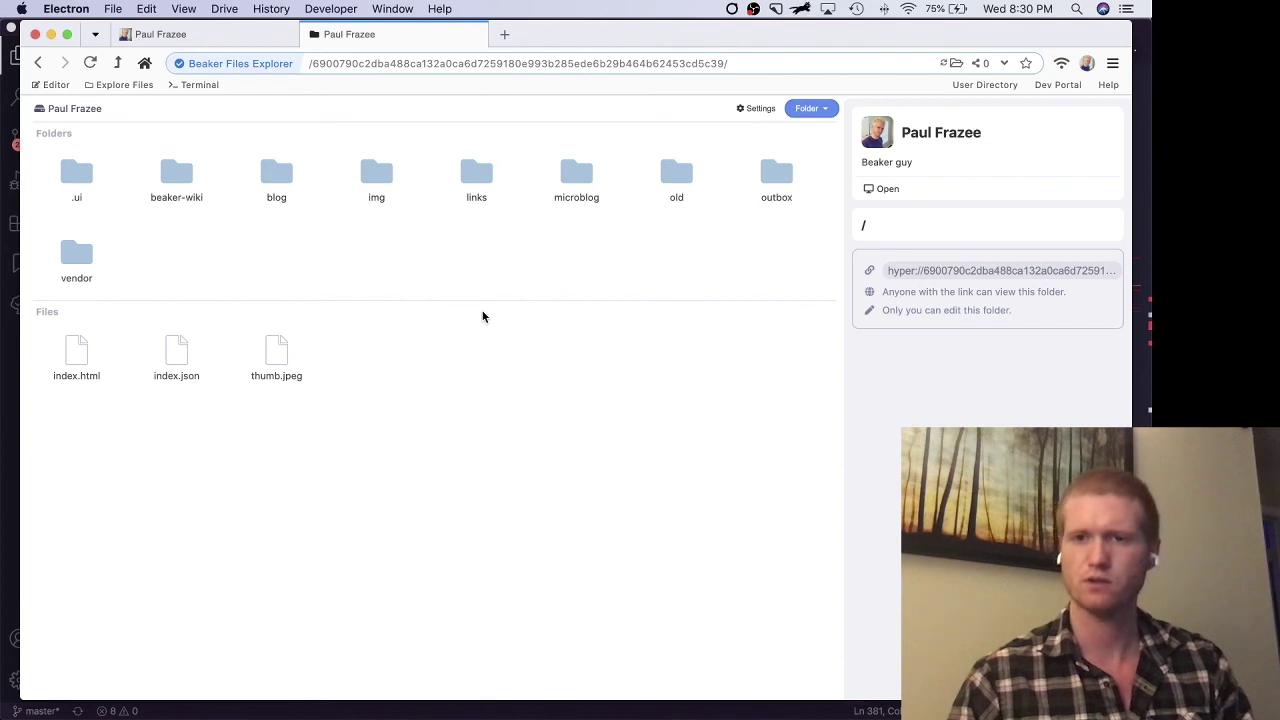
Step: Open the Sync Test drive in the files explorer
left_click(112, 84)
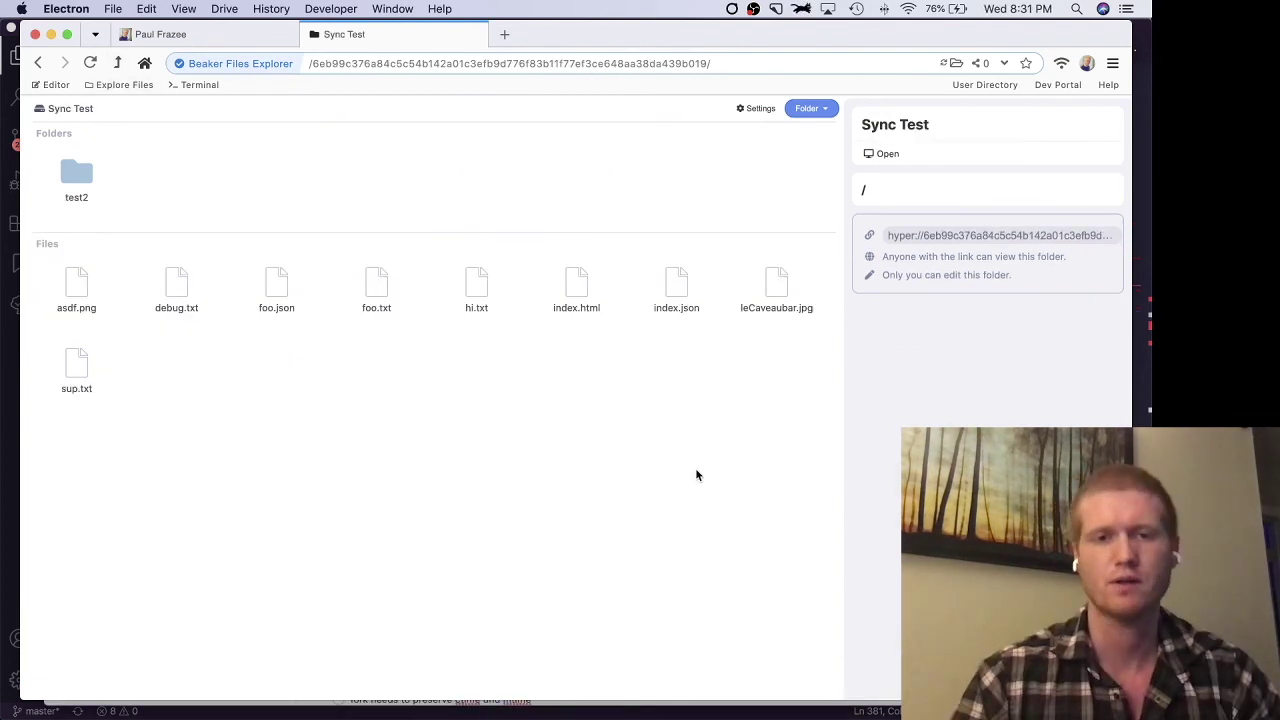